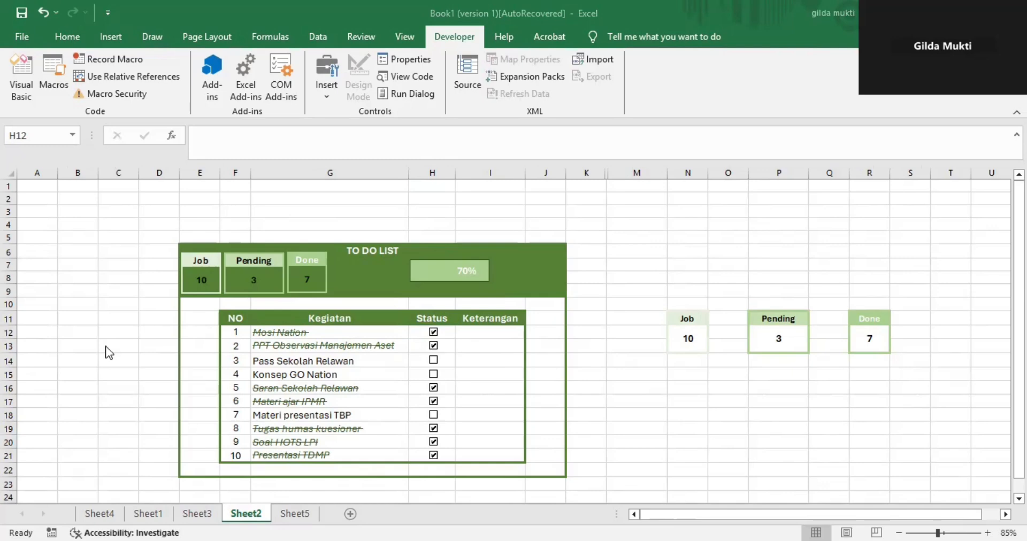
- Mark the activity "Pass Sekolah Relawan" as done in the Status column of the to-do list on Sheet2
{"action": "left_click", "coordinate": [433, 345]}
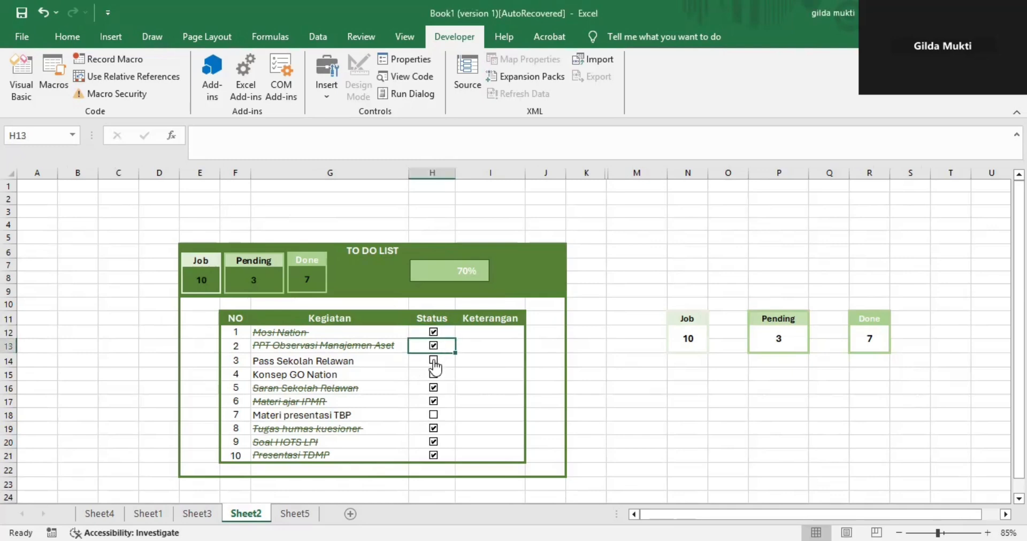
{"action": "left_click", "coordinate": [434, 360]}
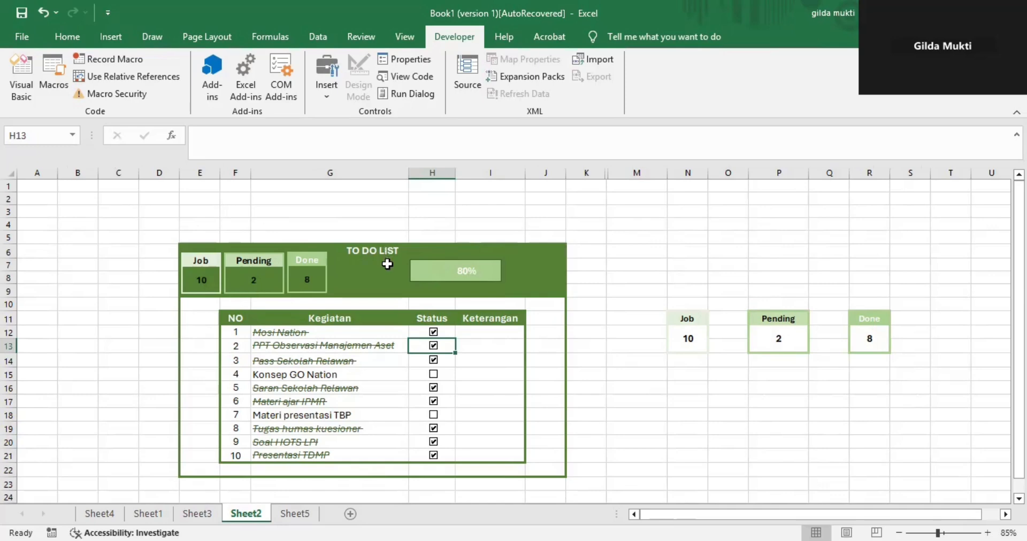
- Set H11 on Sheet5 as the paste destination, and copy the activity names from H33 downward on Sheet1
{"action": "left_click", "coordinate": [278, 515]}
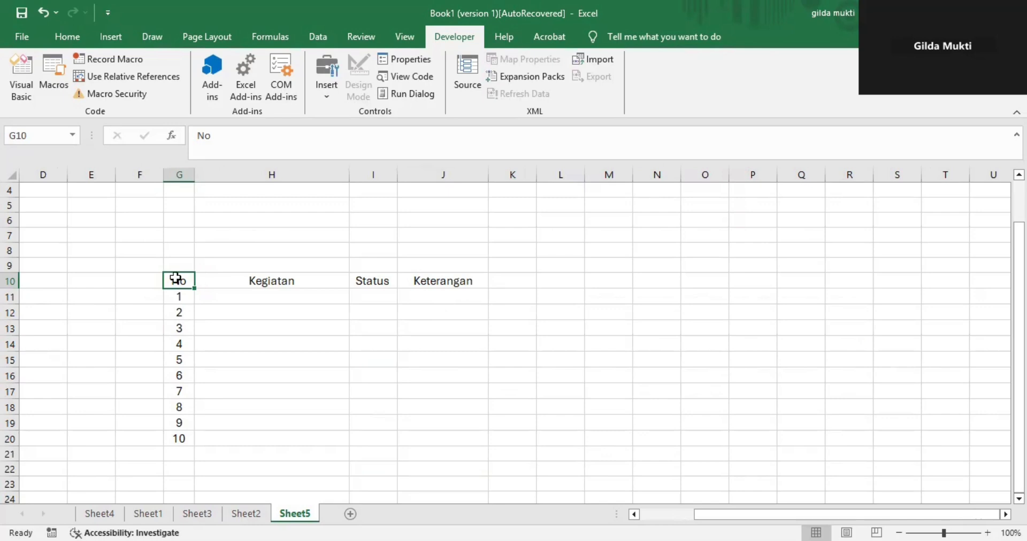
{"action": "left_click", "coordinate": [212, 286]}
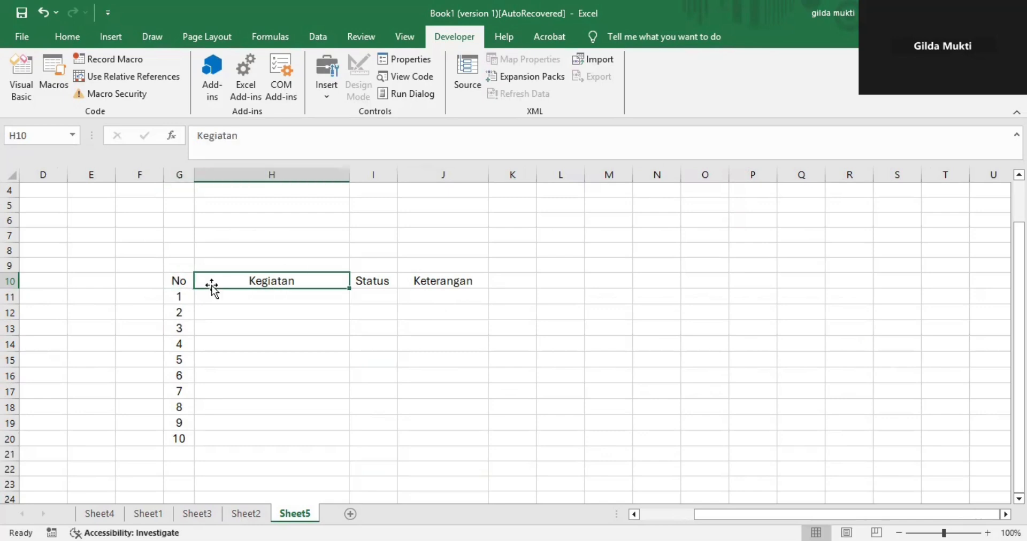
{"action": "key", "text": "Return"}
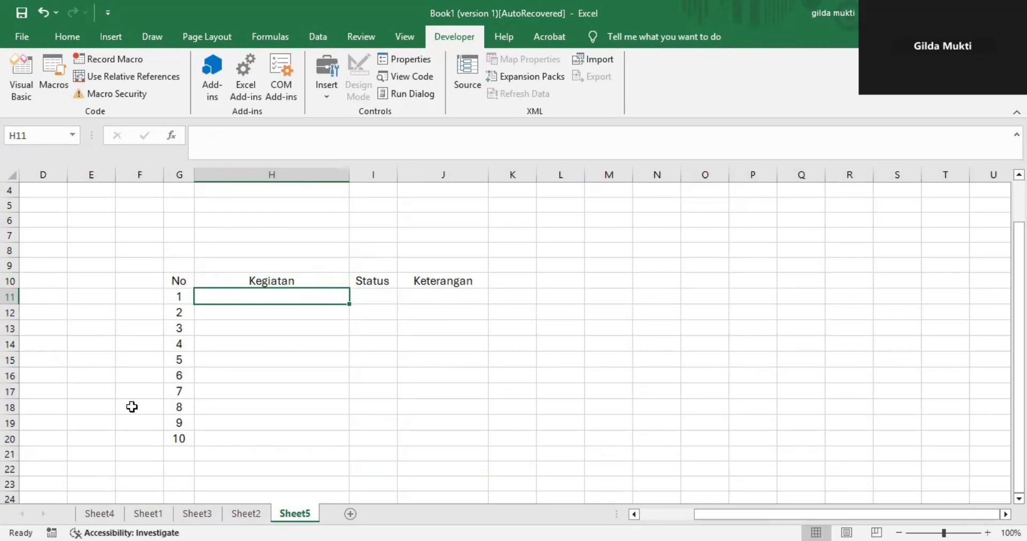
{"action": "left_click", "coordinate": [145, 515]}
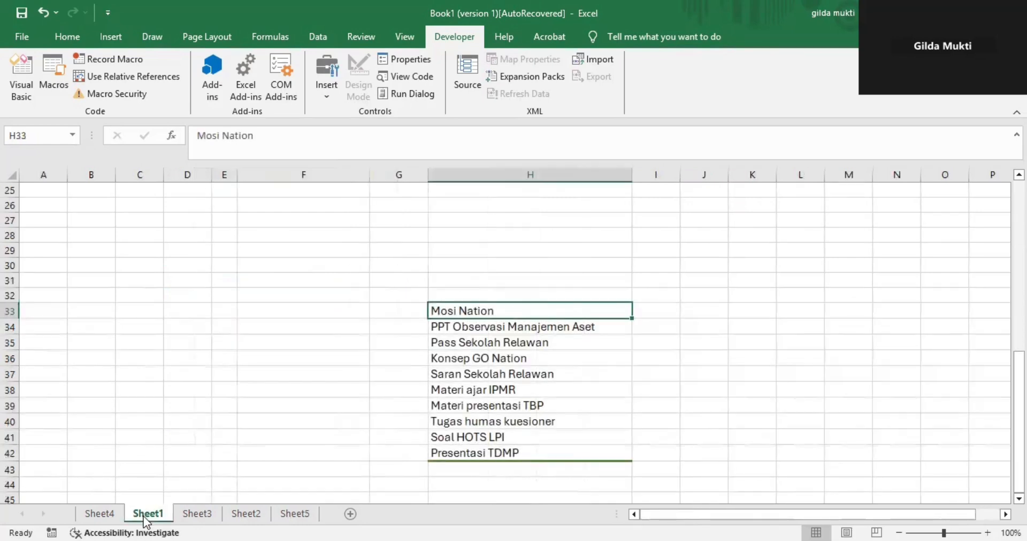
{"action": "scroll", "coordinate": [507, 306], "scroll_direction": "down", "scroll_amount": 2}
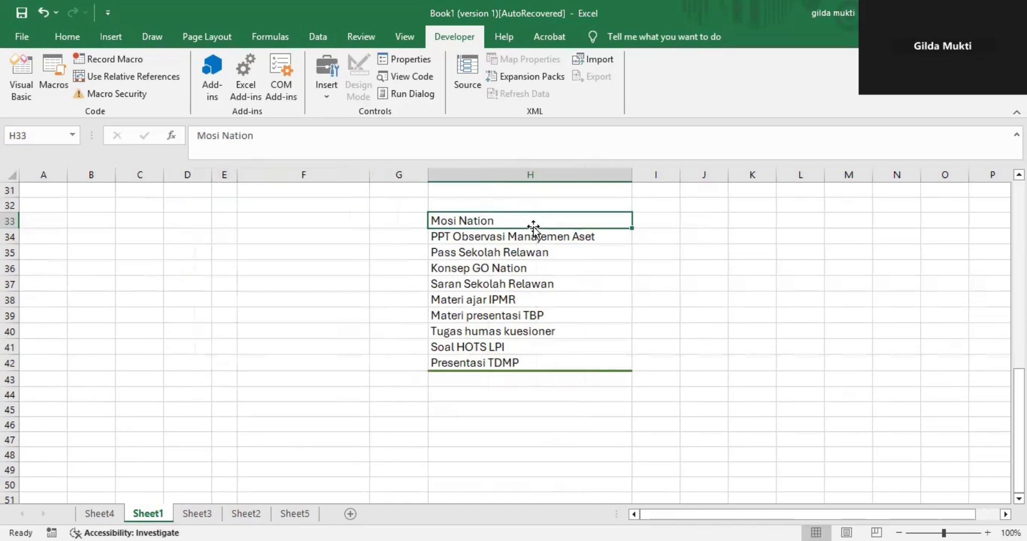
{"action": "key", "text": "shift+Down"}
{"action": "key", "text": "shift+Down"}
{"action": "key", "text": "shift+Down"}
{"action": "key", "text": "shift+Down"}
{"action": "key", "text": "shift+Down"}
{"action": "key", "text": "shift+Down"}
{"action": "key", "text": "shift+Down"}
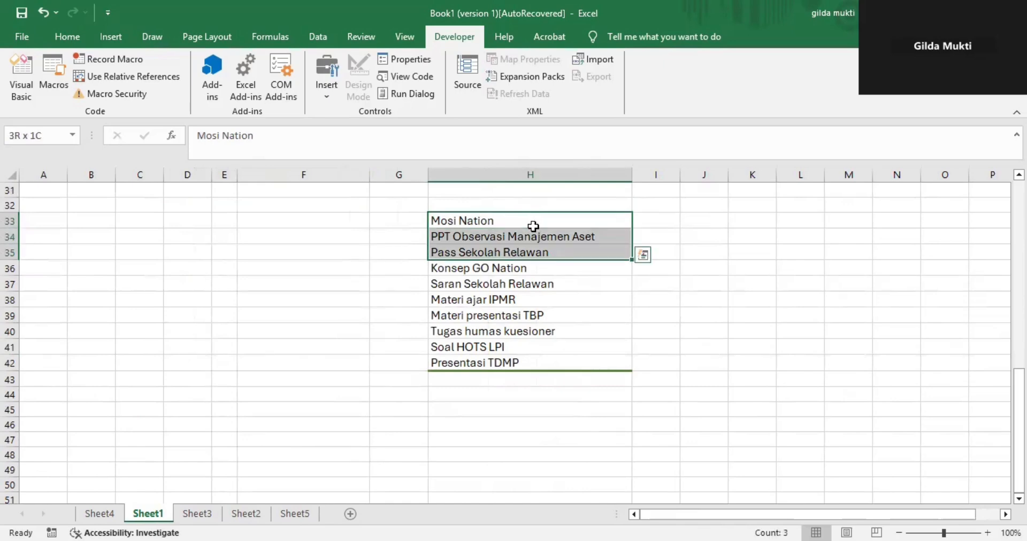
{"action": "key", "text": "shift+Down"}
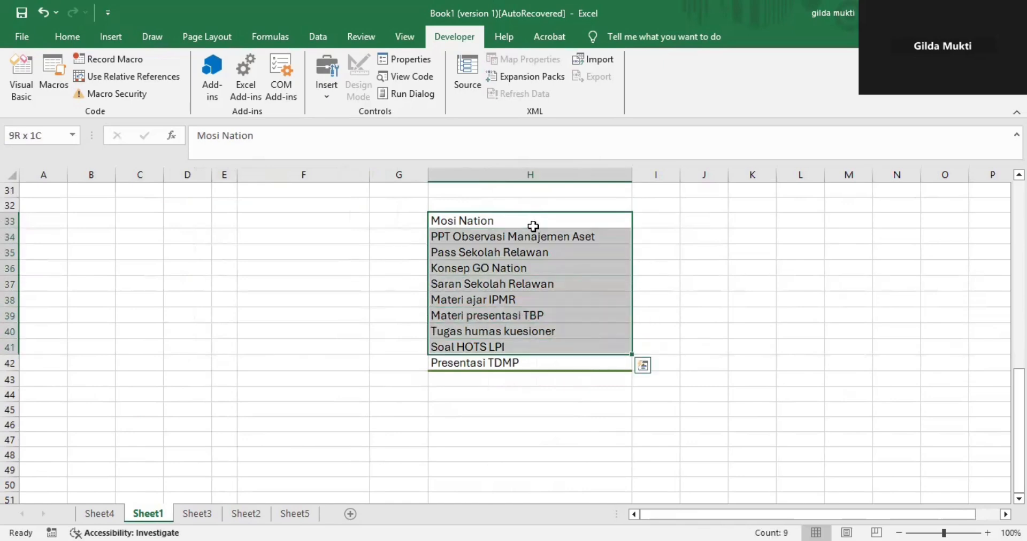
{"action": "key", "text": "ctrl+c"}
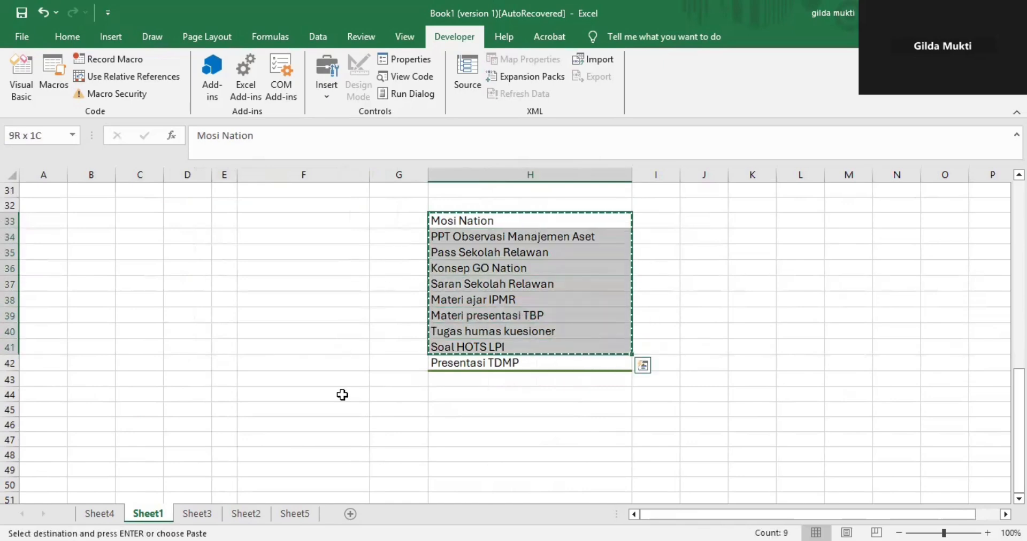
- Paste the copied activities into the Kegiatan column of the Sheet5 table, starting at H11
{"action": "left_click", "coordinate": [282, 514]}
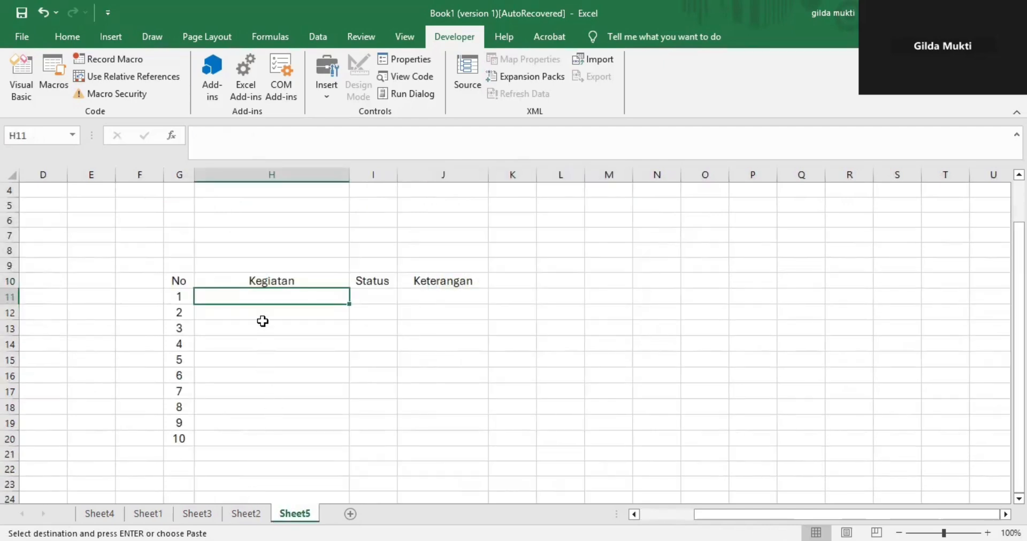
{"action": "key", "text": "shift+Down"}
{"action": "key", "text": "shift+Down"}
{"action": "key", "text": "shift+Down"}
{"action": "key", "text": "shift+Down"}
{"action": "key", "text": "shift+Down"}
{"action": "key", "text": "shift+Down"}
{"action": "key", "text": "shift+Down"}
{"action": "key", "text": "shift+Down"}
{"action": "key", "text": "shift+Down"}
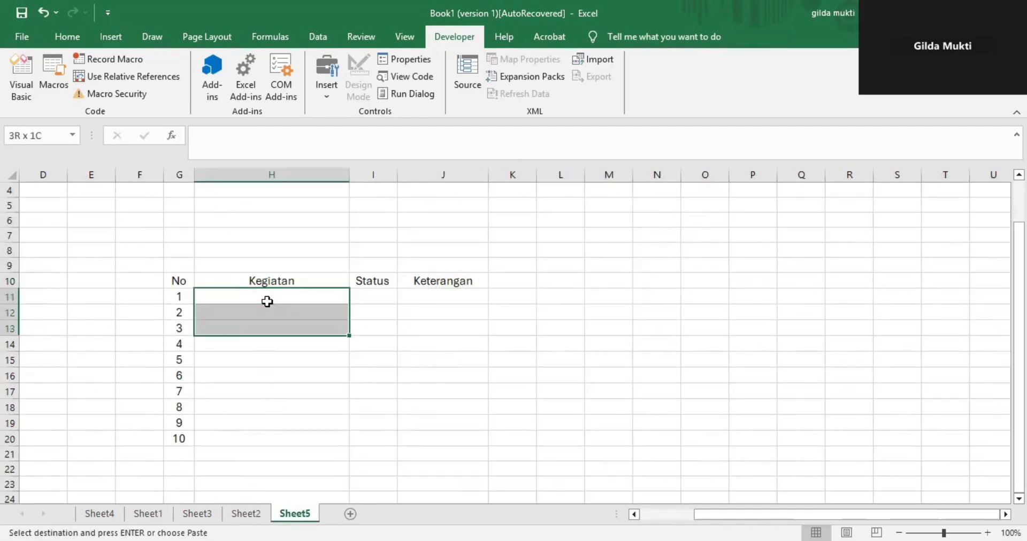
{"action": "key", "text": "Return"}
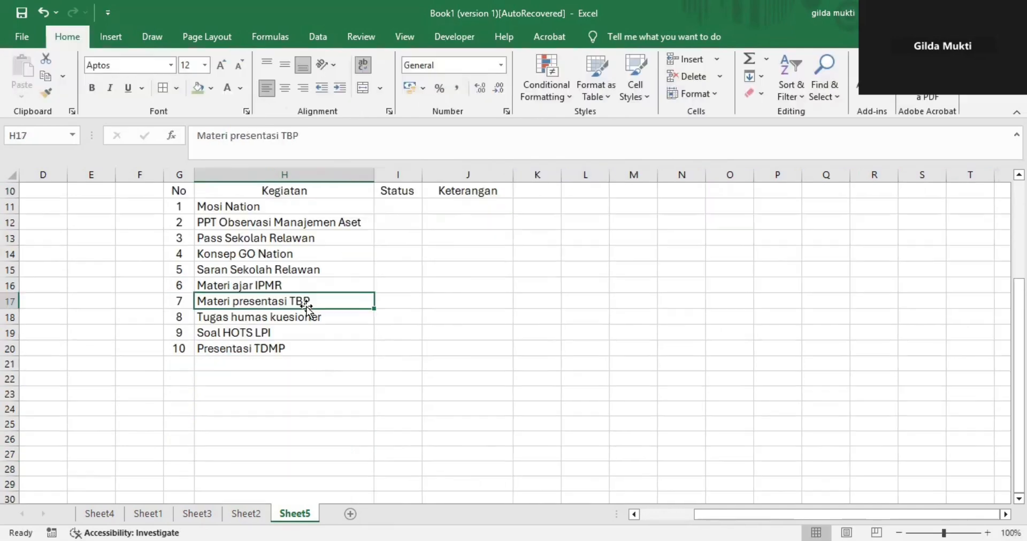
- Make the table's header row G10:J10 bold and give it a light green fill
{"action": "scroll", "coordinate": [366, 234], "scroll_direction": "up", "scroll_amount": 1}
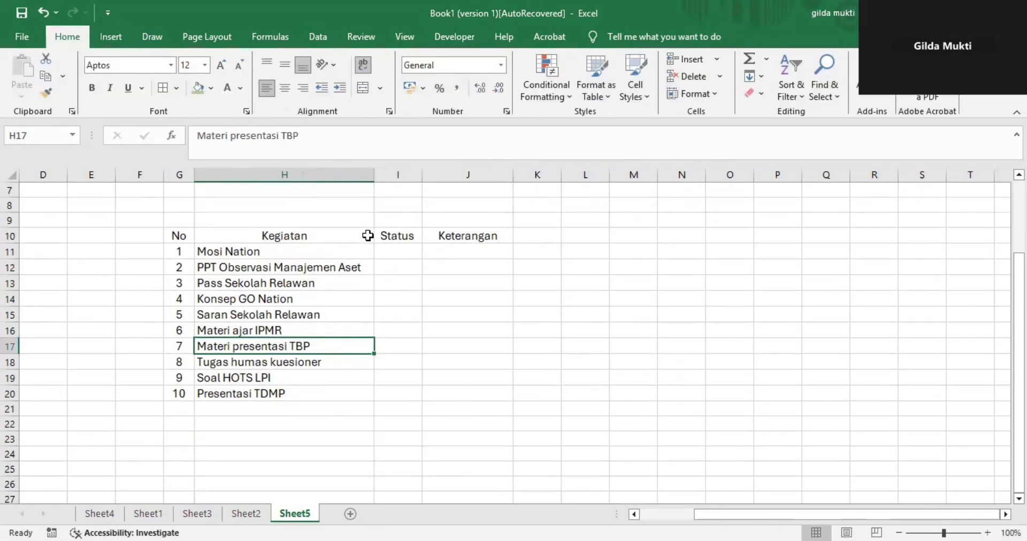
{"action": "left_click", "coordinate": [179, 237]}
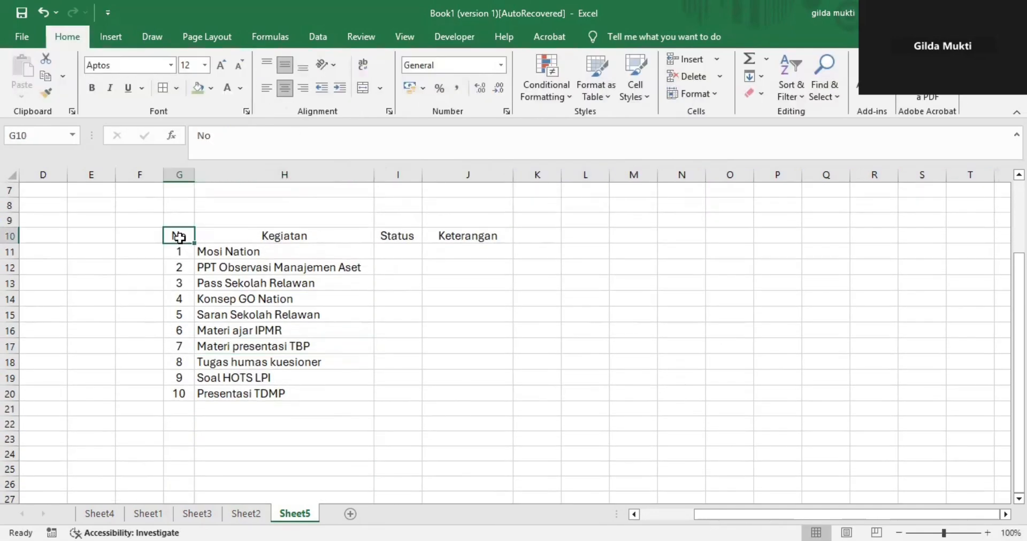
{"action": "key", "text": "shift+Right"}
{"action": "key", "text": "shift+Right"}
{"action": "key", "text": "shift+Right"}
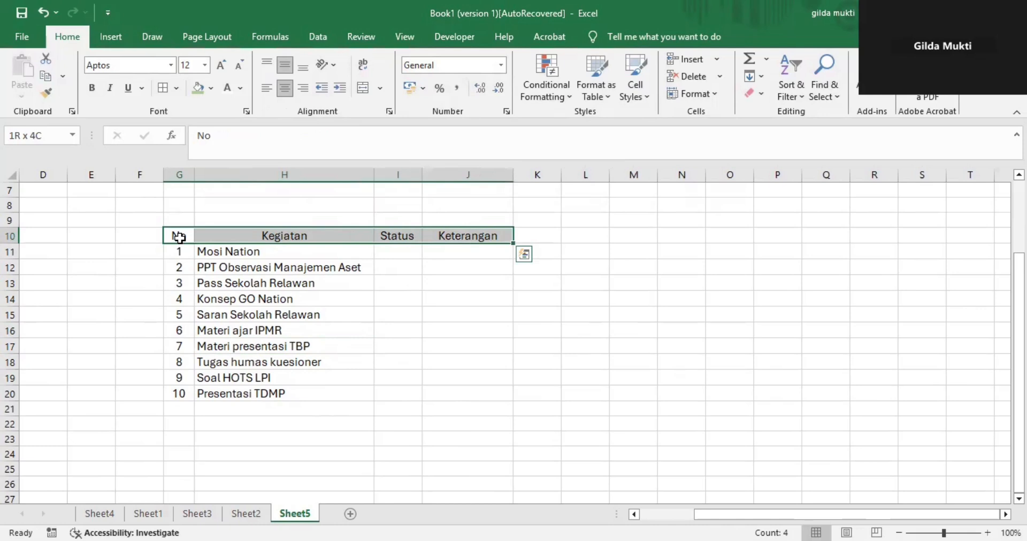
{"action": "left_click", "coordinate": [92, 88]}
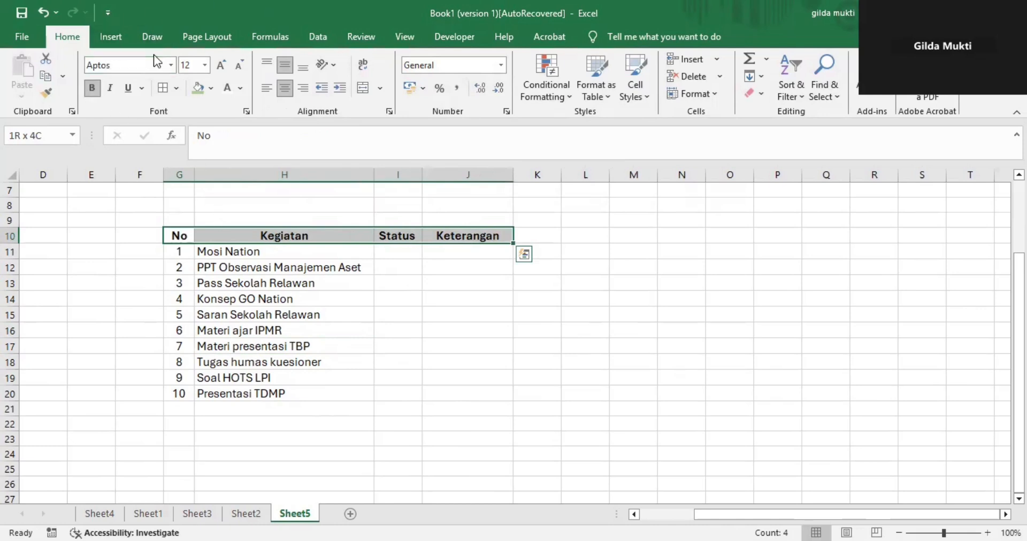
{"action": "left_click", "coordinate": [213, 89]}
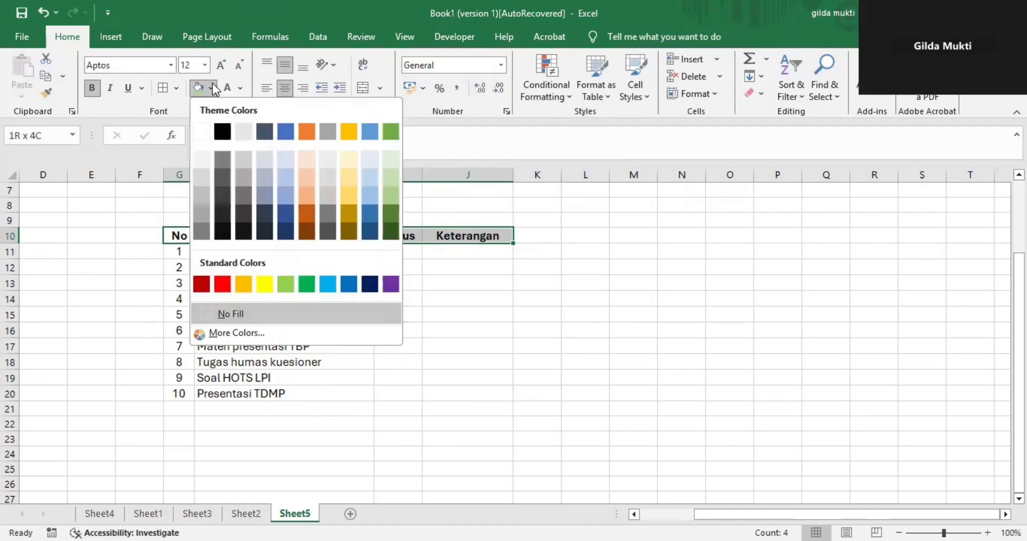
{"action": "left_click", "coordinate": [392, 174]}
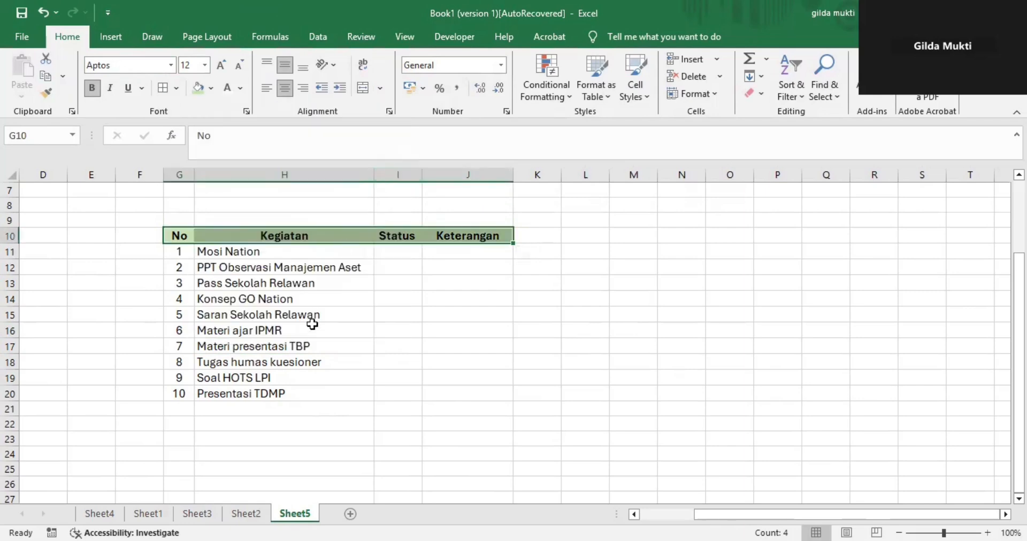
- Add a thick light green outline border around the whole table G10:J20
{"action": "left_click", "coordinate": [255, 312]}
{"action": "left_click", "coordinate": [171, 240]}
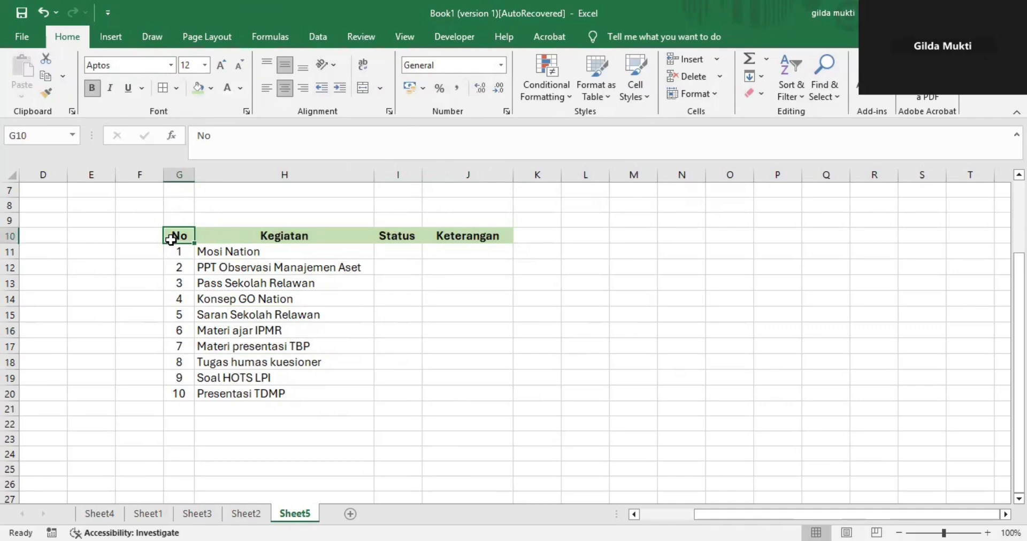
{"action": "key", "text": "shift+Right"}
{"action": "key", "text": "shift+Right"}
{"action": "key", "text": "shift+Right"}
{"action": "key", "text": "shift+Down"}
{"action": "key", "text": "shift+Down"}
{"action": "key", "text": "shift+Down"}
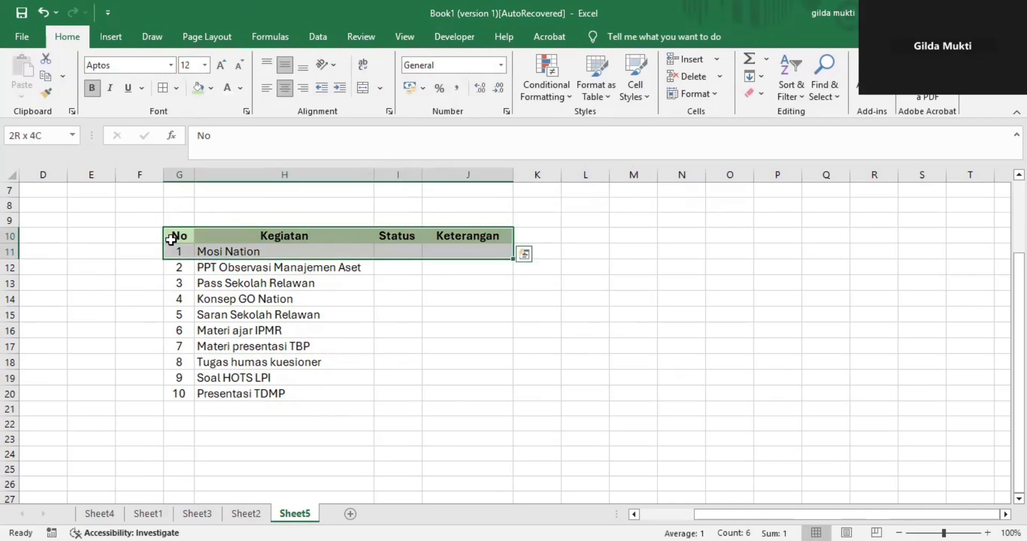
{"action": "key", "text": "shift+Down"}
{"action": "key", "text": "shift+Down"}
{"action": "key", "text": "shift+Down"}
{"action": "key", "text": "shift+Down"}
{"action": "key", "text": "shift+Down"}
{"action": "key", "text": "shift+Down"}
{"action": "key", "text": "shift+Down"}
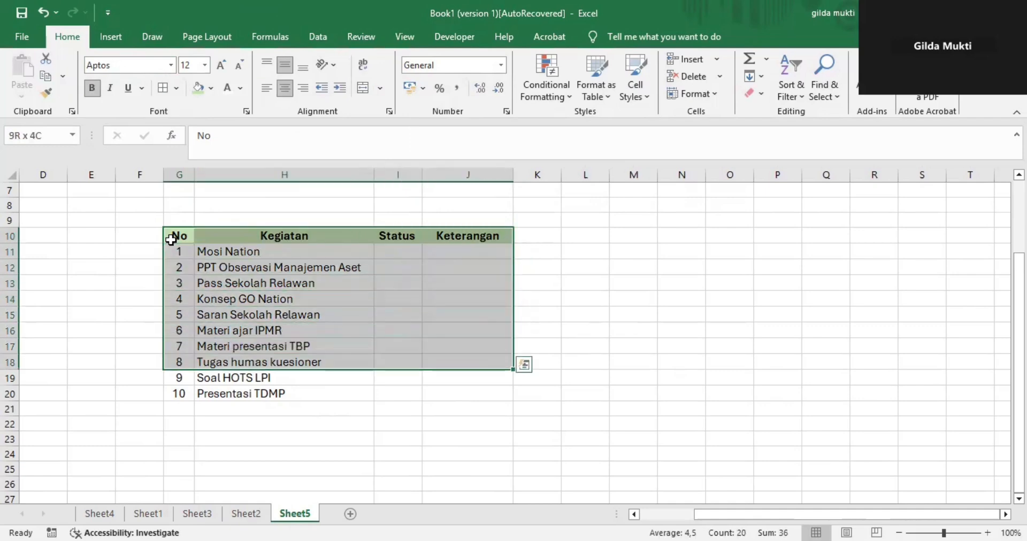
{"action": "left_click", "coordinate": [177, 89]}
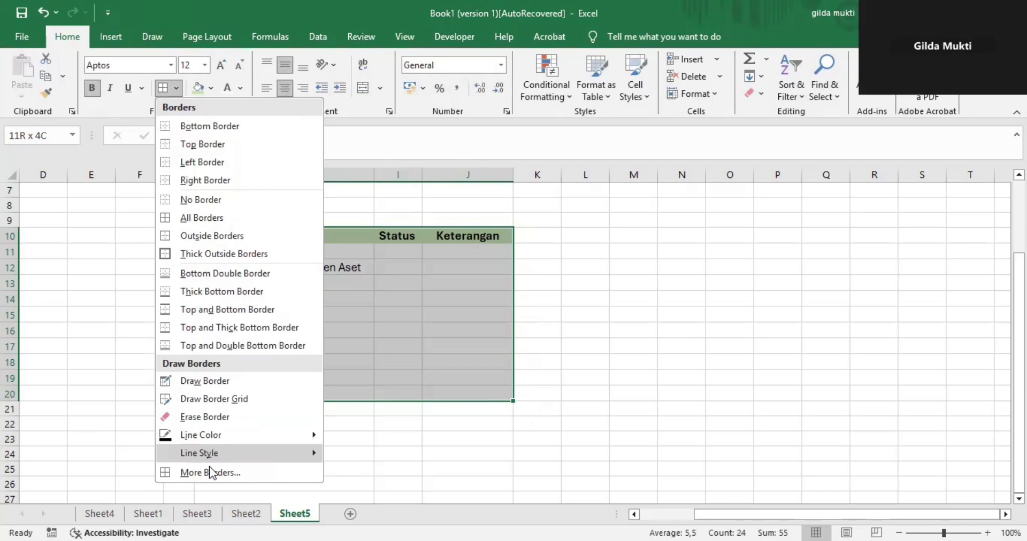
{"action": "left_click", "coordinate": [209, 472]}
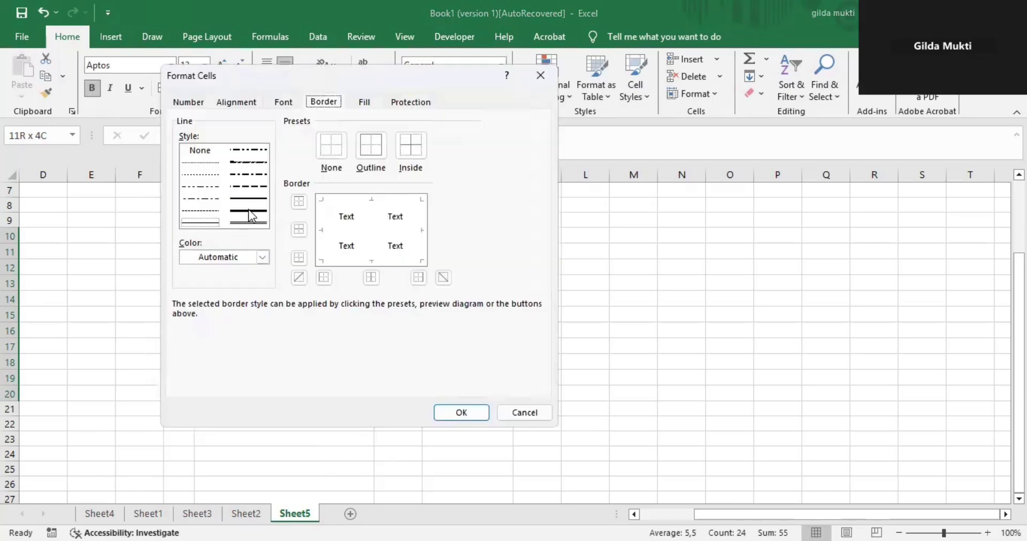
{"action": "left_click", "coordinate": [248, 210]}
{"action": "left_click", "coordinate": [262, 258]}
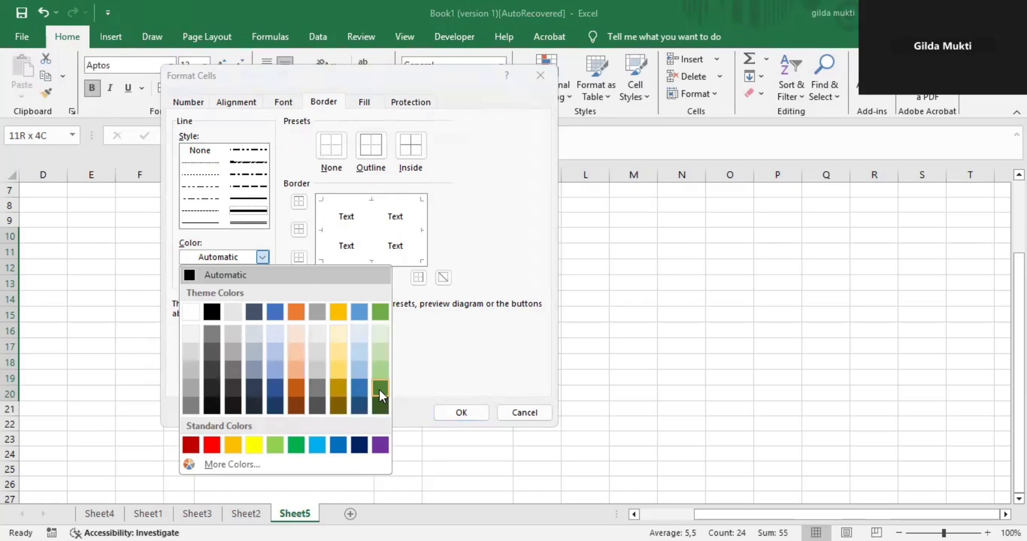
{"action": "left_click", "coordinate": [385, 354]}
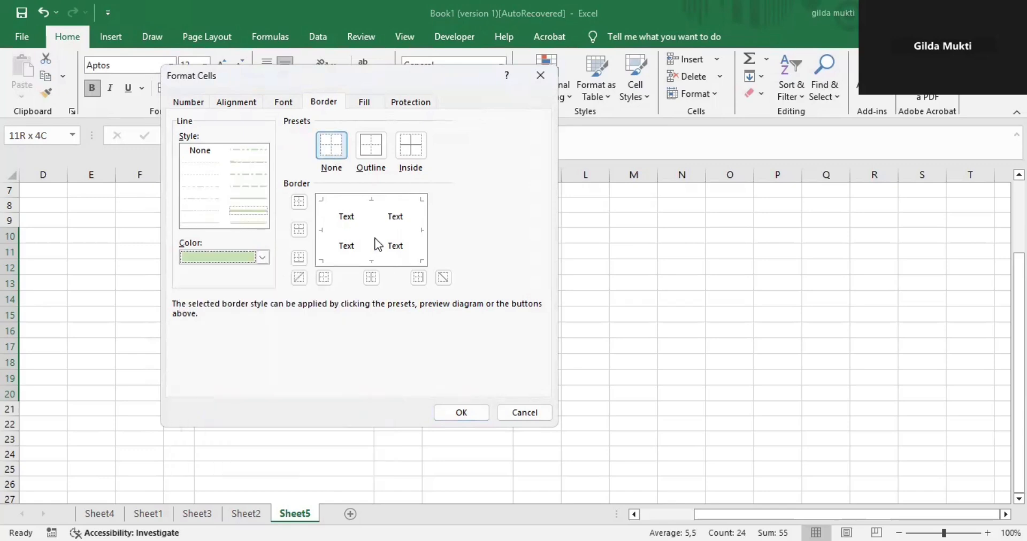
{"action": "left_click", "coordinate": [375, 144]}
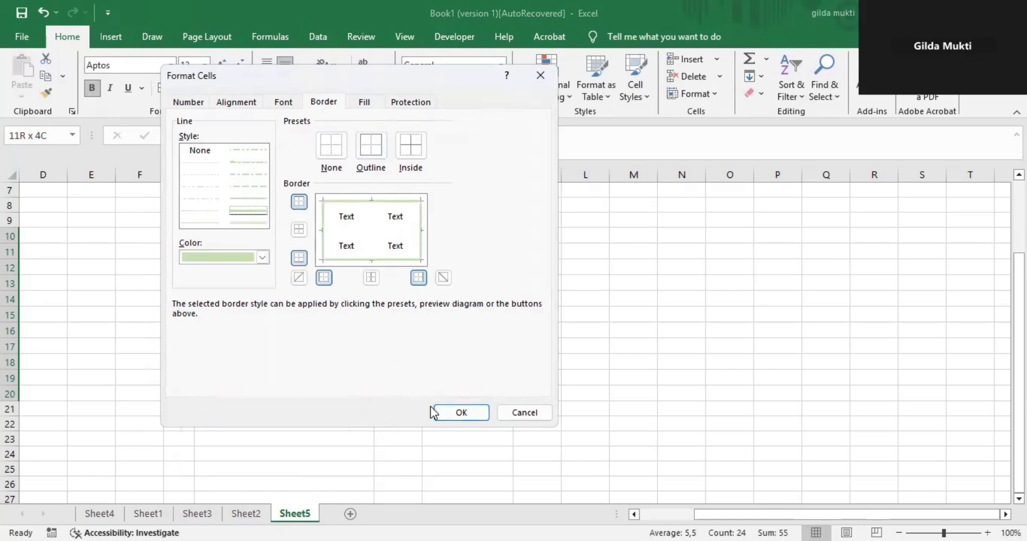
{"action": "left_click", "coordinate": [463, 412]}
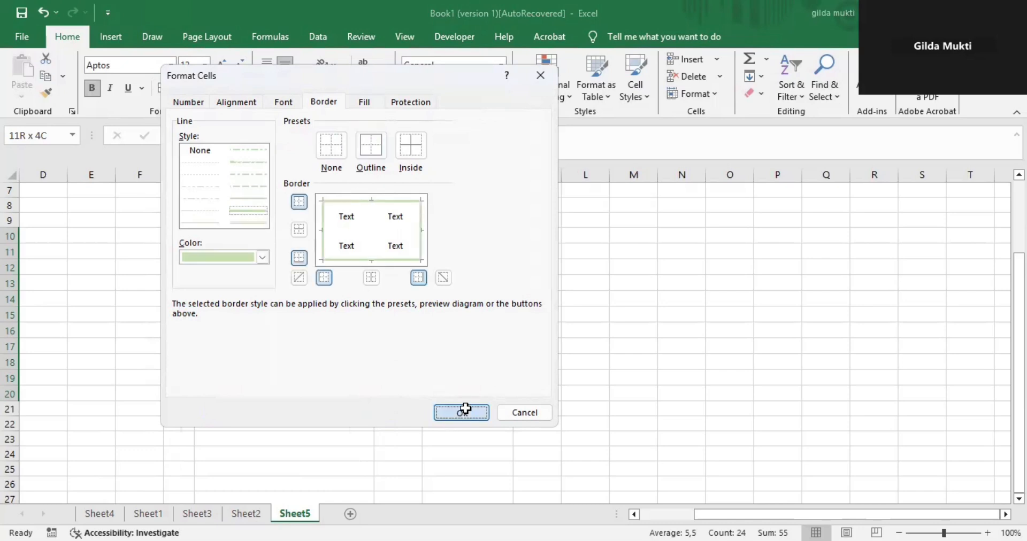
{"action": "left_click", "coordinate": [562, 320]}
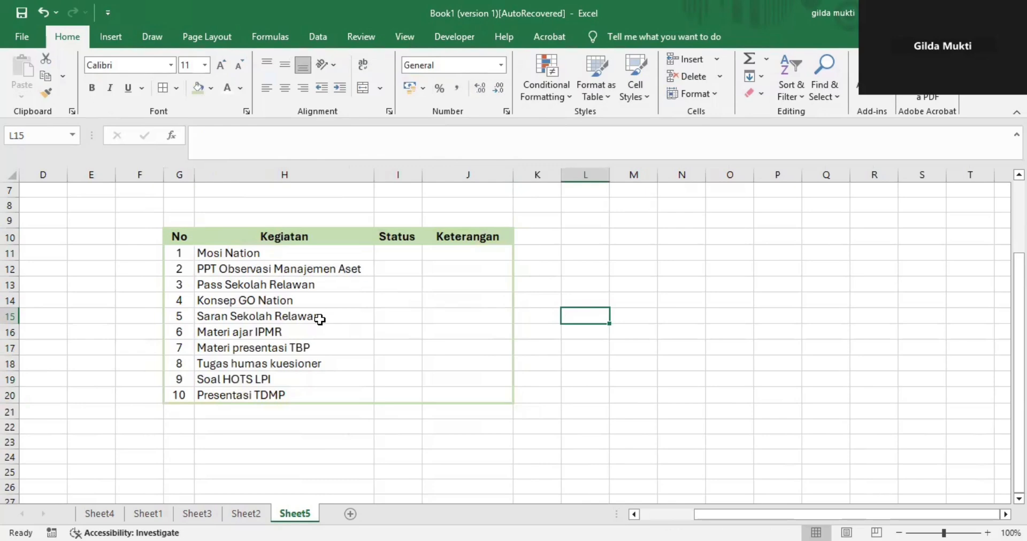
- Examine the Job summary card in the header of the finished to-do list on Sheet2
{"action": "scroll", "coordinate": [320, 319], "scroll_direction": "up", "scroll_amount": 2}
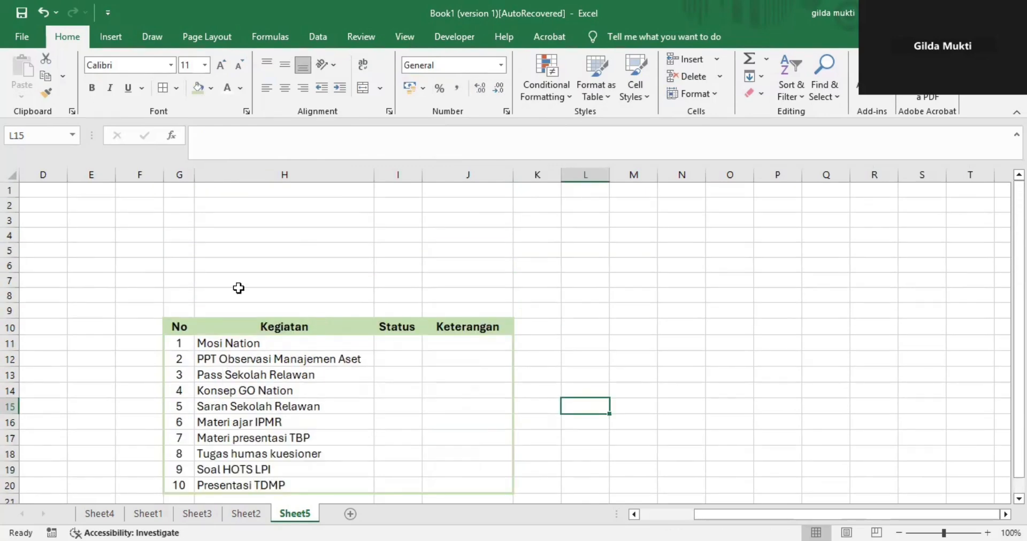
{"action": "scroll", "coordinate": [239, 288], "scroll_direction": "down", "scroll_amount": 1}
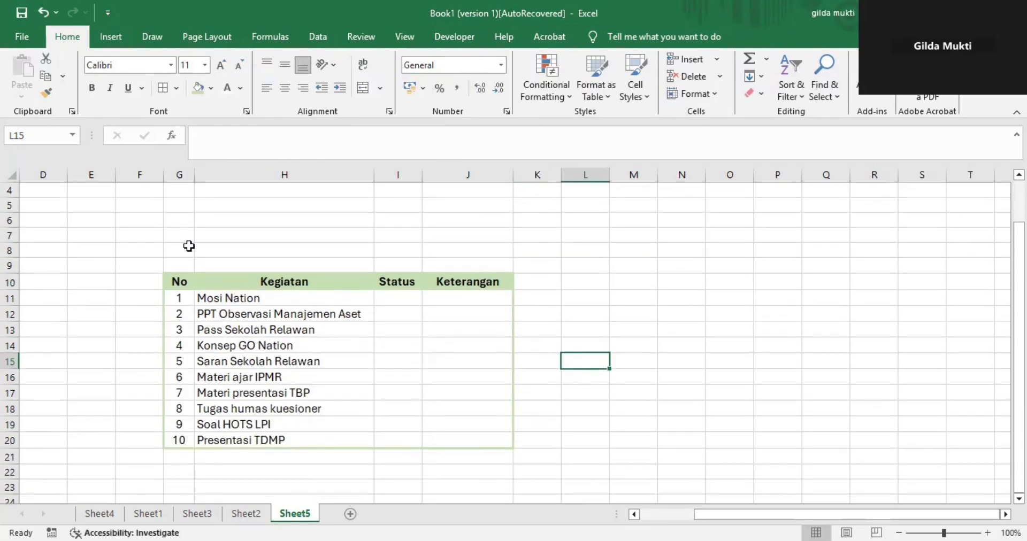
{"action": "left_click", "coordinate": [243, 515]}
{"action": "left_click", "coordinate": [205, 223]}
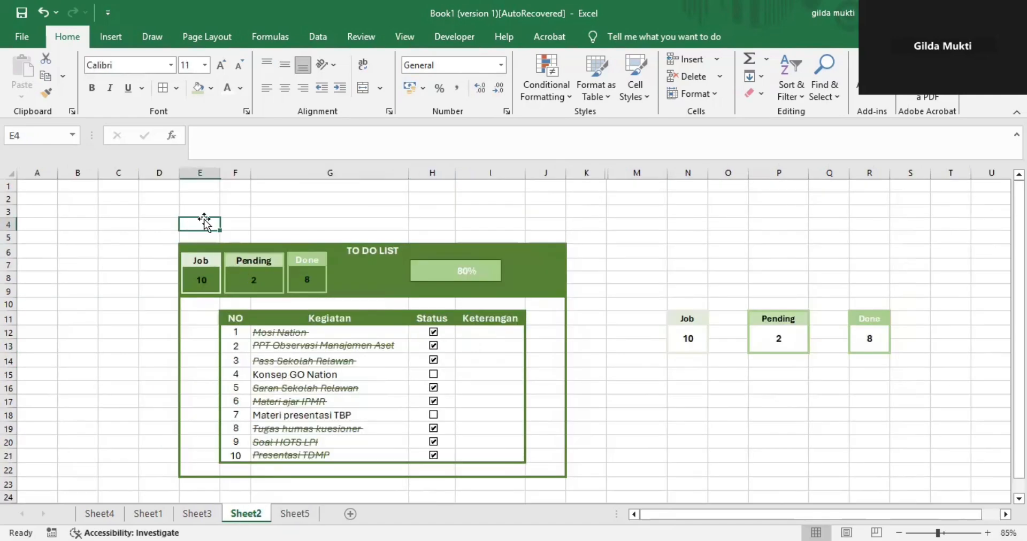
{"action": "left_click", "coordinate": [201, 250]}
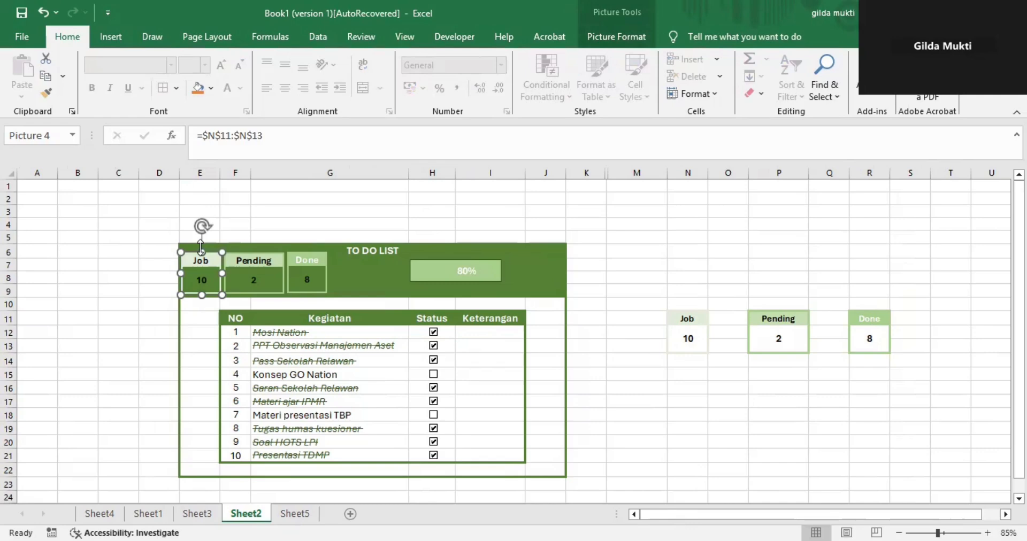
- Fill the header block F4:K8 above the Sheet5 table with light green
{"action": "left_click", "coordinate": [285, 518]}
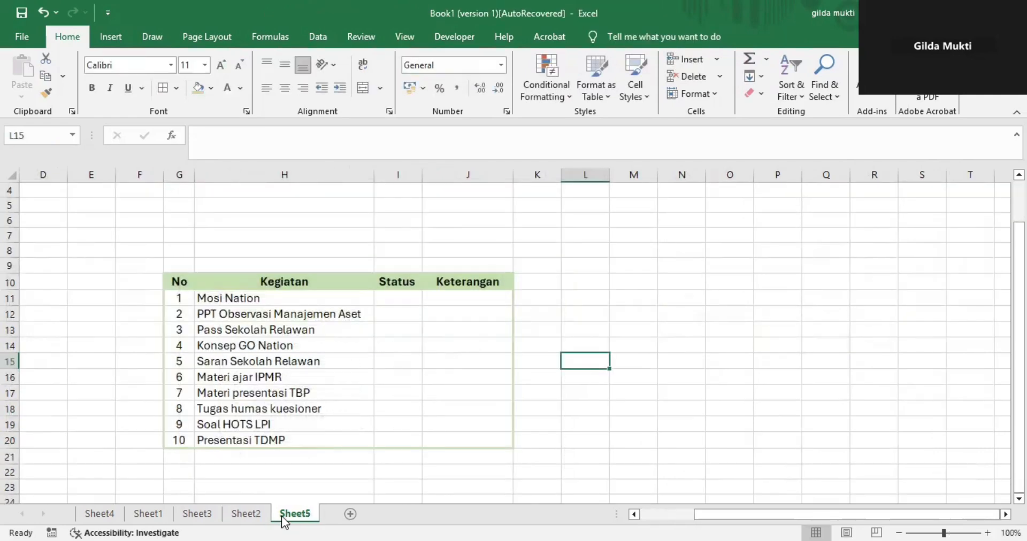
{"action": "left_click", "coordinate": [212, 236]}
{"action": "left_click", "coordinate": [178, 236]}
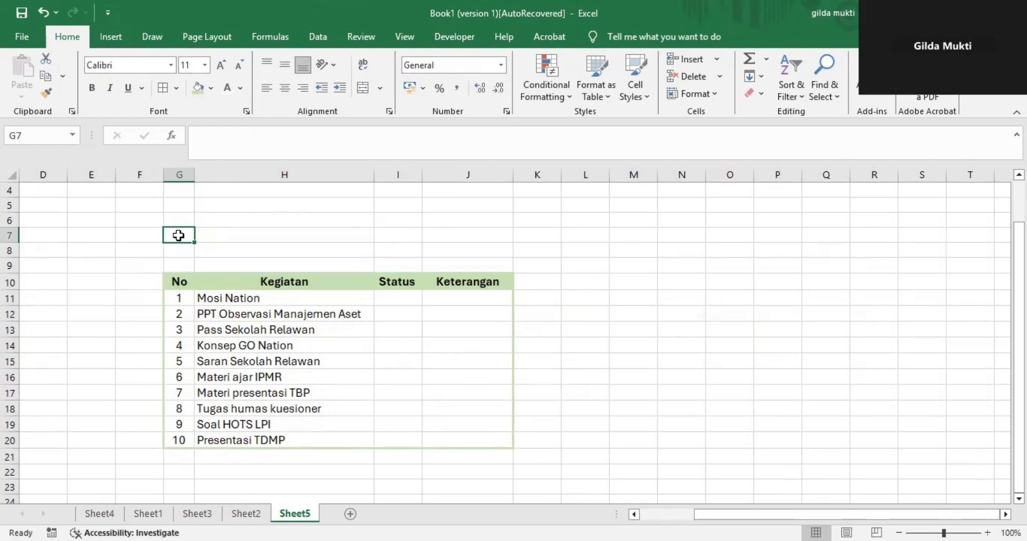
{"action": "key", "text": "Return"}
{"action": "key", "text": "ctrl+z"}
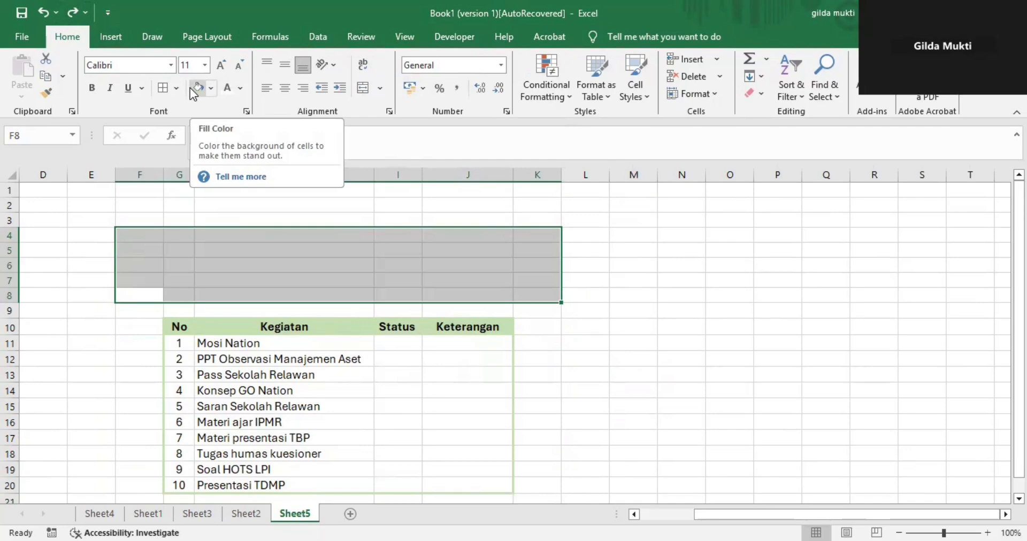
{"action": "left_click", "coordinate": [193, 87]}
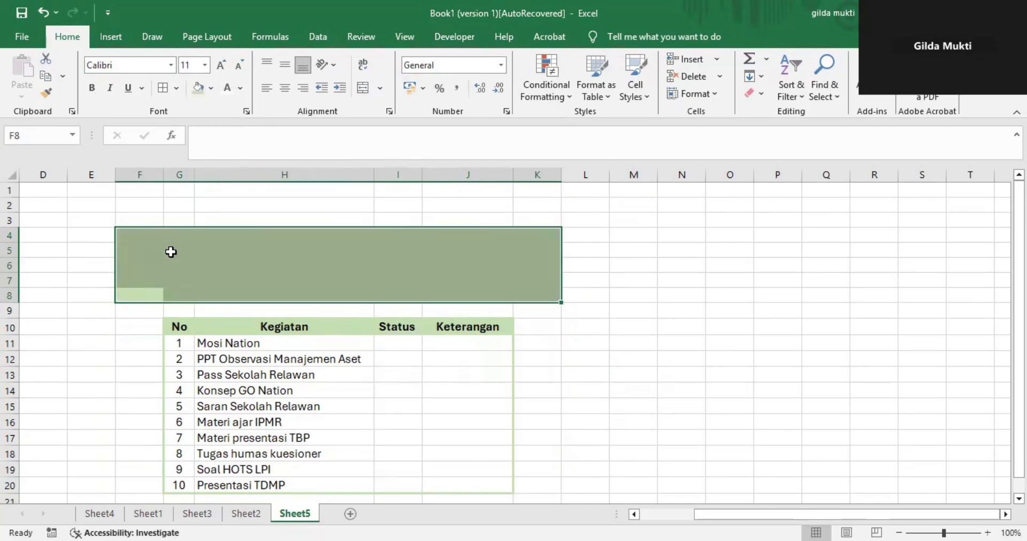
- Set the font of the header block F4:K8 to Aptos, size 12
{"action": "left_click", "coordinate": [170, 65]}
{"action": "left_click", "coordinate": [151, 210]}
{"action": "left_click", "coordinate": [205, 65]}
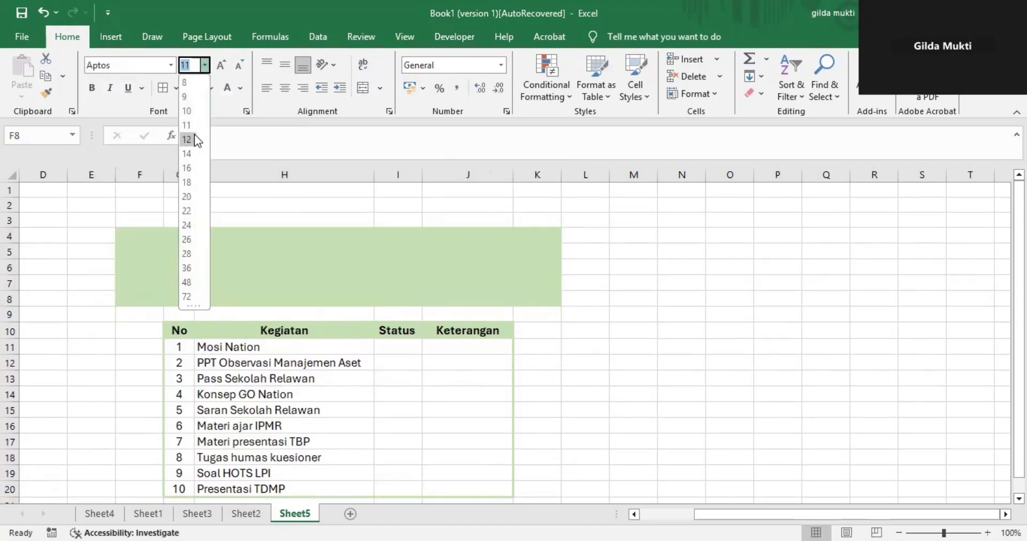
{"action": "left_click", "coordinate": [192, 140]}
{"action": "left_click", "coordinate": [157, 265]}
{"action": "left_click", "coordinate": [152, 251]}
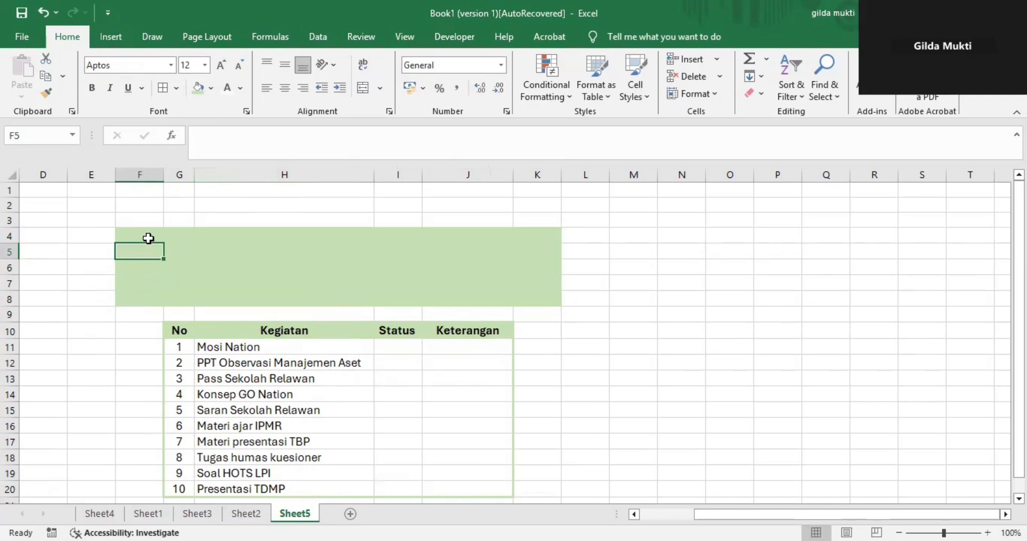
- Merge and center F4:K4, middle-align it vertically and make it bold
{"action": "left_click", "coordinate": [148, 238]}
{"action": "key", "text": "shift+Right"}
{"action": "key", "text": "shift+Right"}
{"action": "key", "text": "shift+Right"}
{"action": "key", "text": "shift+Right"}
{"action": "key", "text": "shift+Right"}
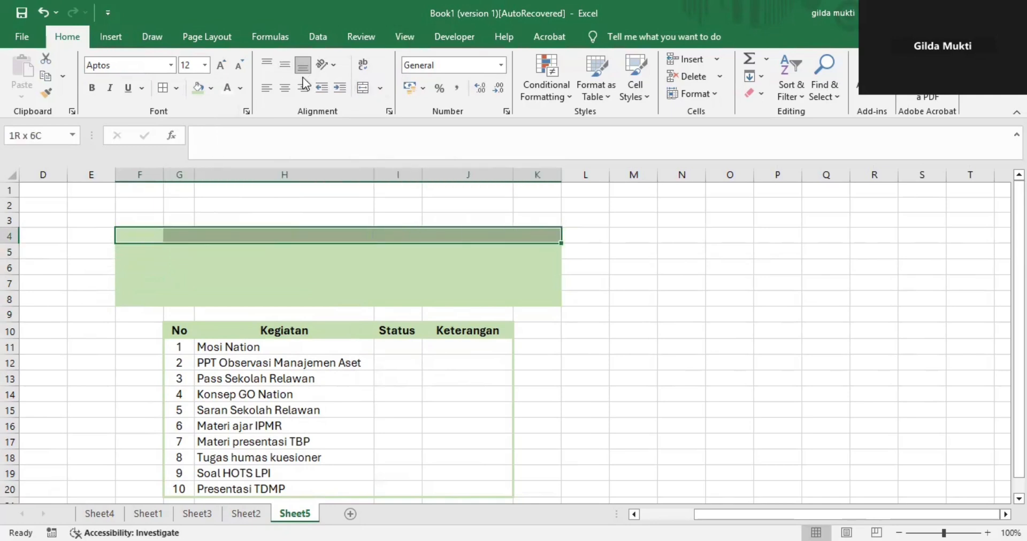
{"action": "left_click", "coordinate": [363, 88]}
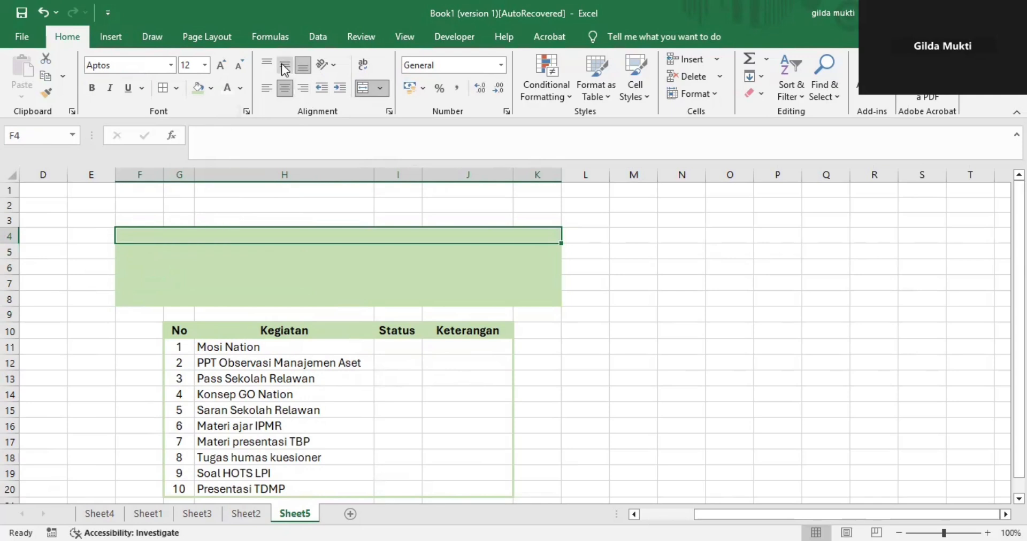
{"action": "left_click", "coordinate": [92, 88]}
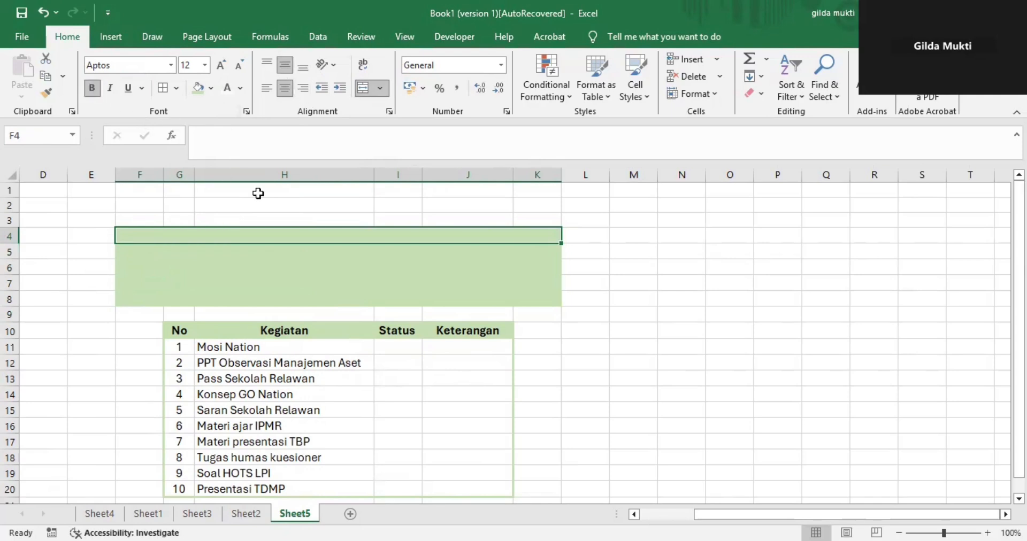
- Enter the title TO DO LIST in the merged cell F4
{"action": "double_click", "coordinate": [329, 233]}
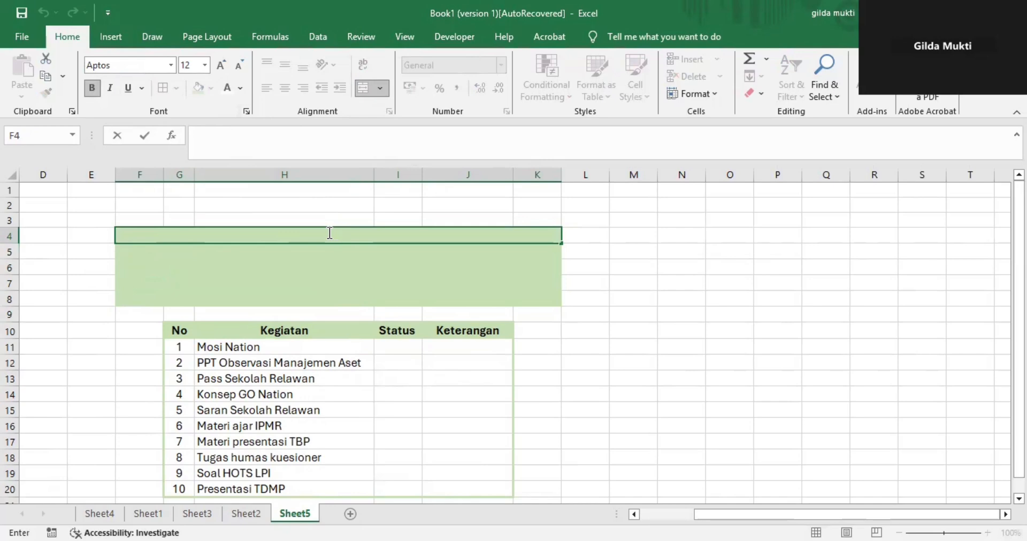
{"action": "type", "text": "TO DO LIST"}
{"action": "key", "text": "Return"}
- Add a thick light green outline border around the whole to-do list block F4:K21
{"action": "left_click", "coordinate": [174, 234]}
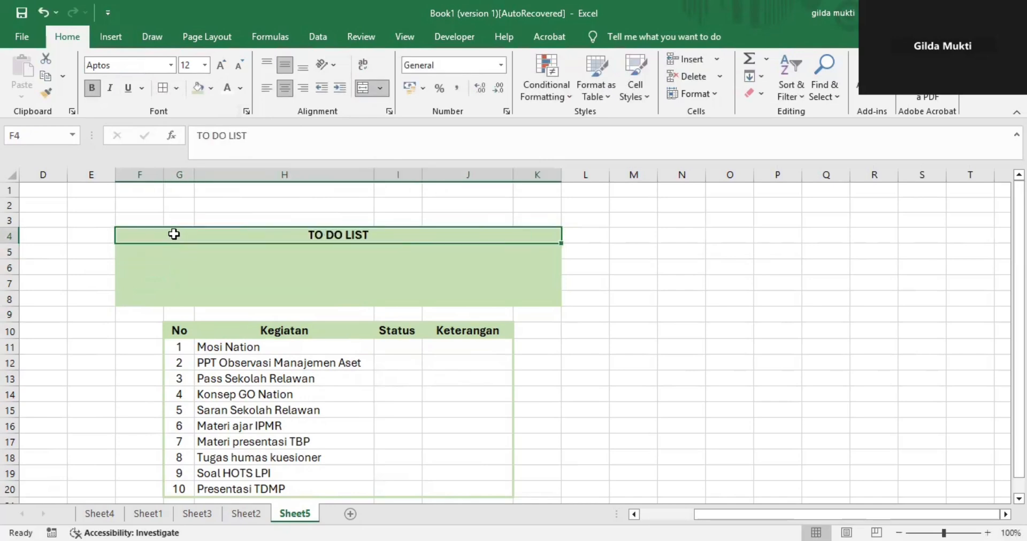
{"action": "key", "text": "shift+Down"}
{"action": "key", "text": "shift+Down"}
{"action": "key", "text": "shift+Down"}
{"action": "key", "text": "shift+Down"}
{"action": "key", "text": "shift+Down"}
{"action": "key", "text": "shift+Down"}
{"action": "key", "text": "shift+Down"}
{"action": "key", "text": "shift+Down"}
{"action": "key", "text": "shift+Down"}
{"action": "key", "text": "shift+Down"}
{"action": "key", "text": "shift+Down"}
{"action": "key", "text": "shift+Down"}
{"action": "key", "text": "shift+Down"}
{"action": "key", "text": "shift+Down"}
{"action": "key", "text": "shift+Down"}
{"action": "key", "text": "shift+Down"}
{"action": "key", "text": "shift+Down"}
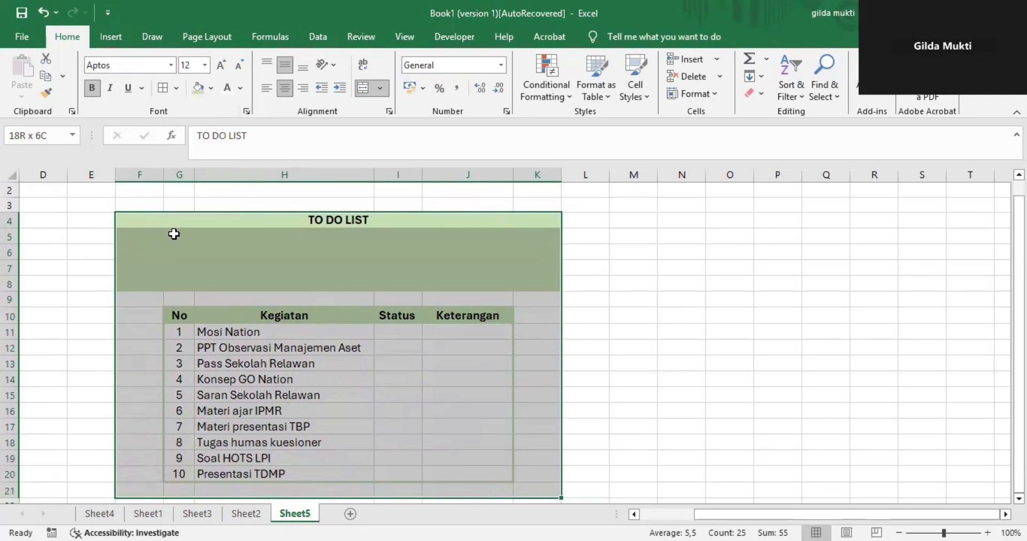
{"action": "left_click", "coordinate": [176, 89]}
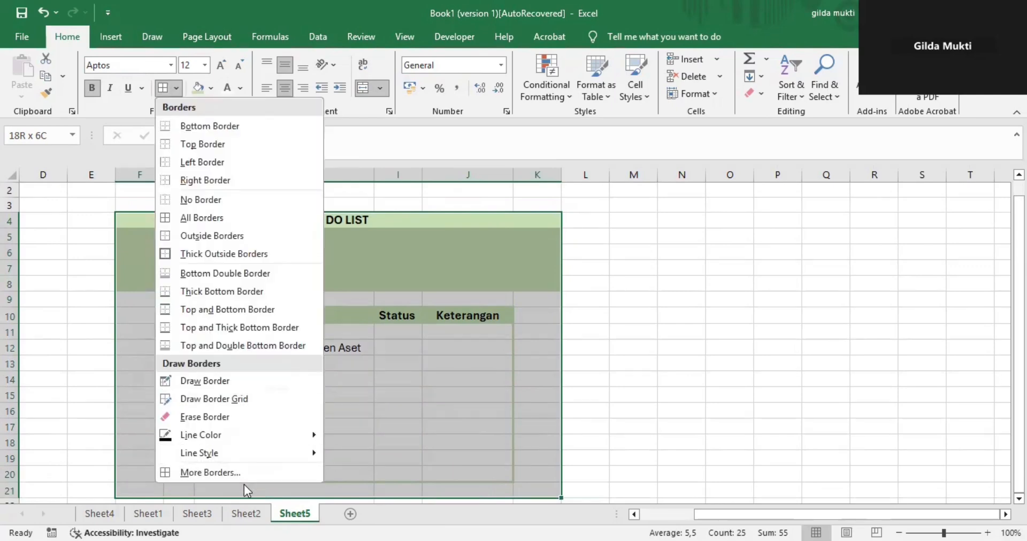
{"action": "left_click", "coordinate": [244, 472]}
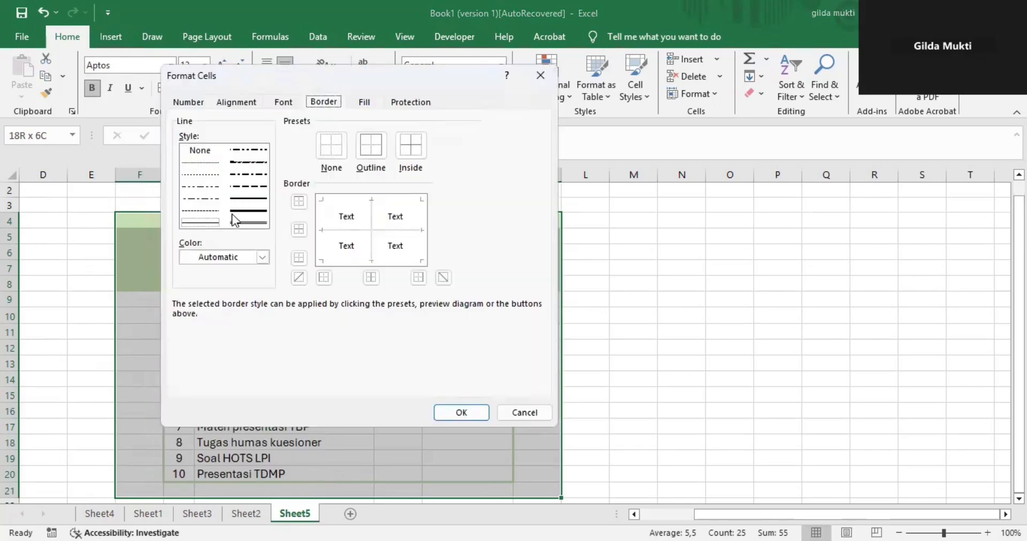
{"action": "left_click", "coordinate": [268, 252]}
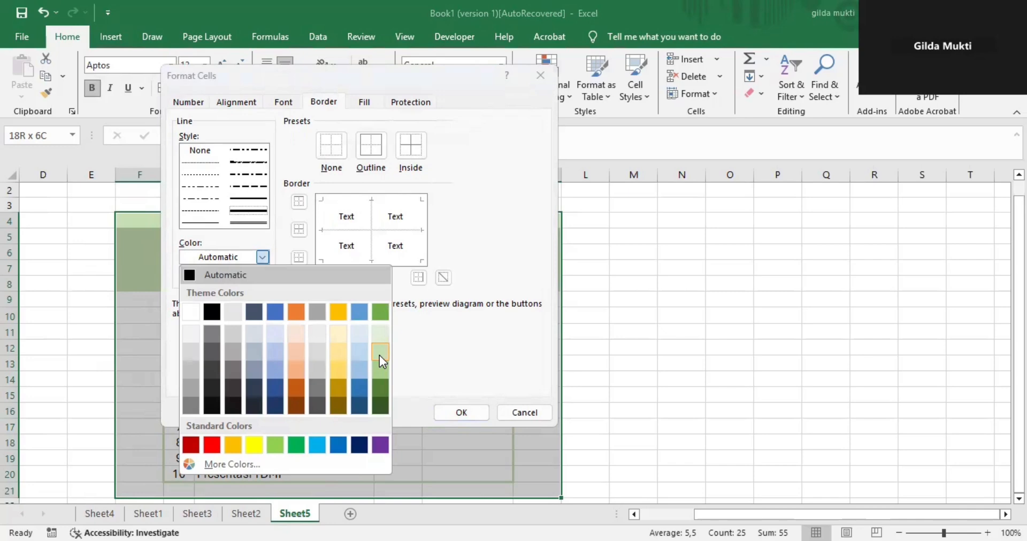
{"action": "left_click", "coordinate": [369, 159]}
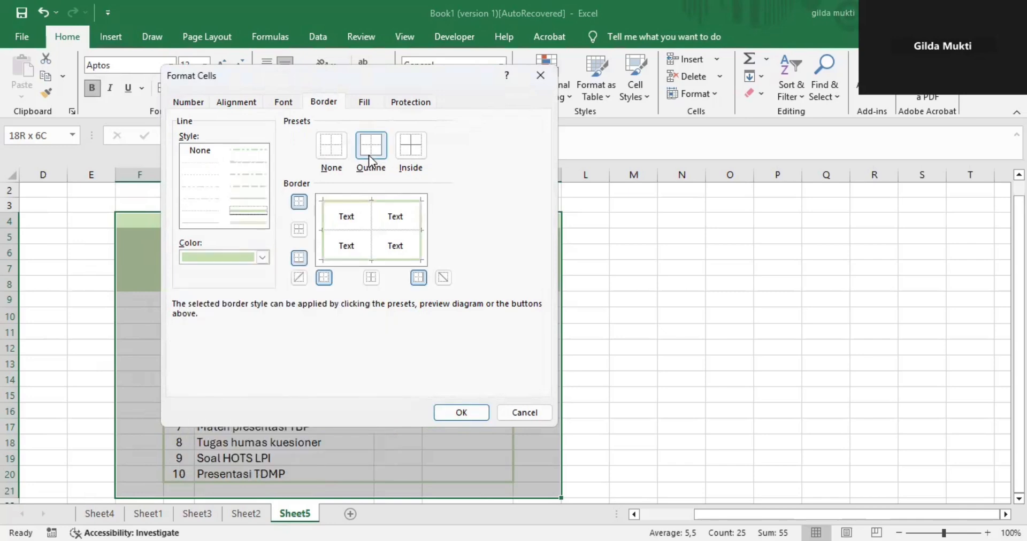
{"action": "left_click", "coordinate": [449, 413]}
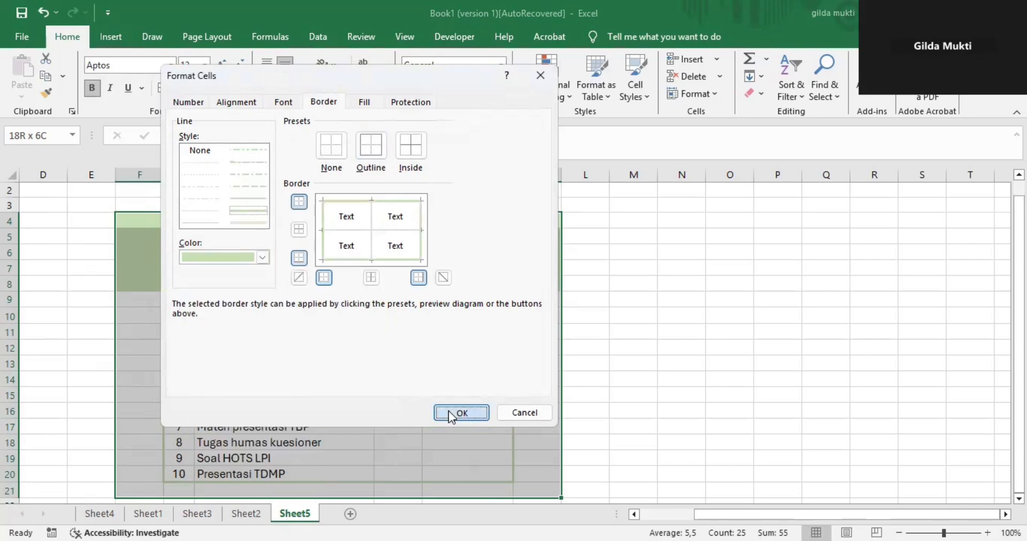
{"action": "scroll", "coordinate": [449, 410], "scroll_direction": "down", "scroll_amount": 2}
{"action": "left_click", "coordinate": [701, 346]}
{"action": "scroll", "coordinate": [701, 347], "scroll_direction": "up", "scroll_amount": 3}
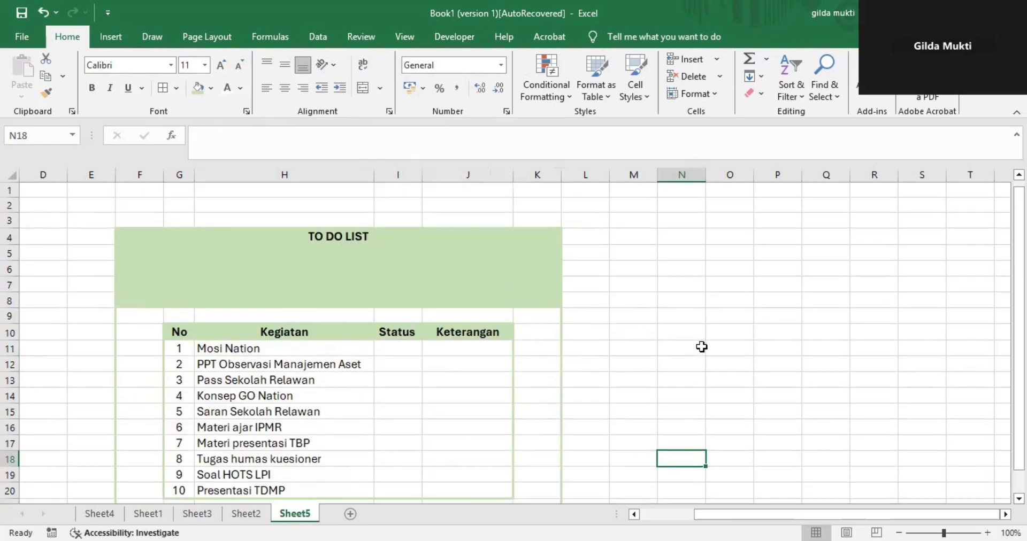
{"action": "left_click", "coordinate": [138, 253]}
{"action": "scroll", "coordinate": [139, 252], "scroll_direction": "down", "scroll_amount": 2}
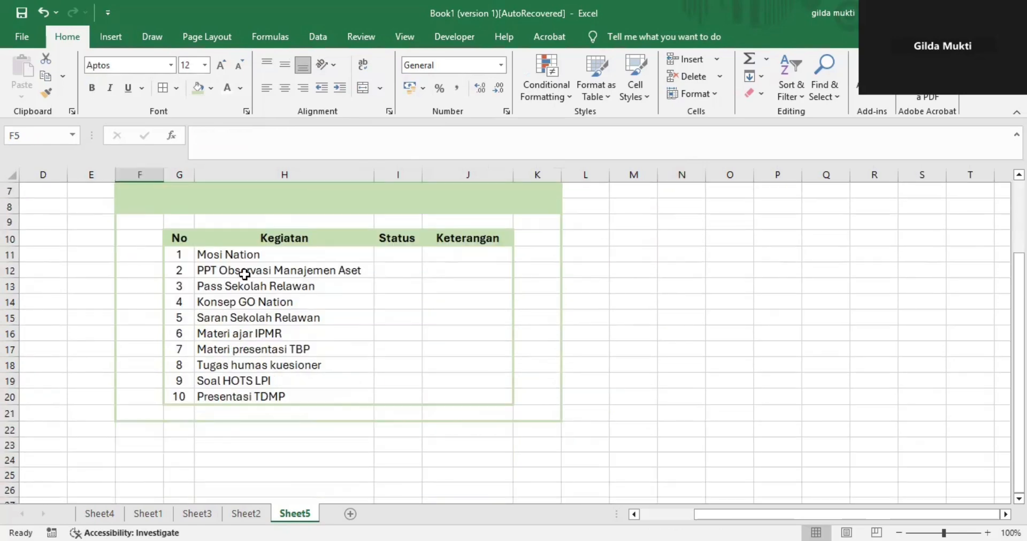
{"action": "scroll", "coordinate": [244, 272], "scroll_direction": "up", "scroll_amount": 1}
- Insert a Check Box form control without a caption, centered in the first Status cell I11
{"action": "left_click", "coordinate": [396, 302]}
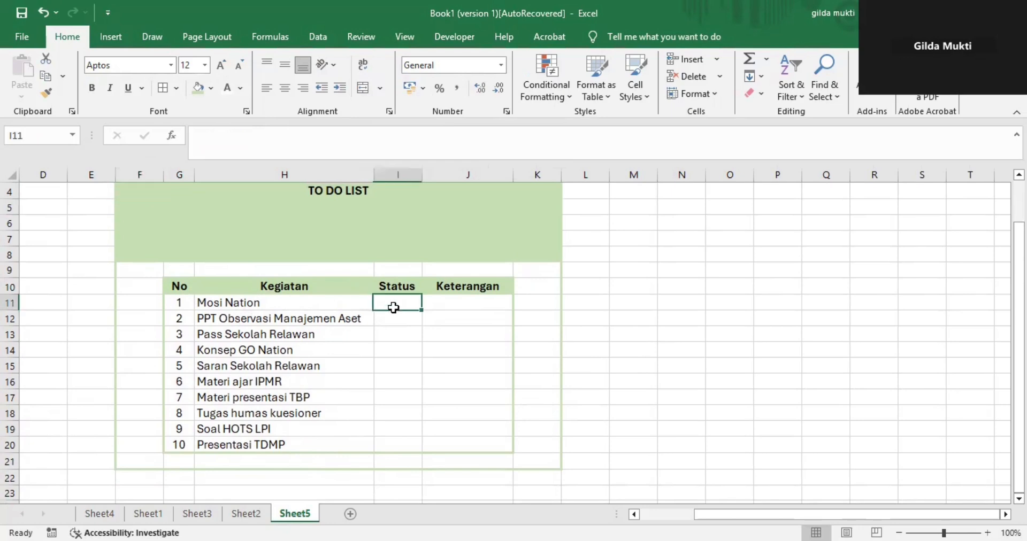
{"action": "scroll", "coordinate": [394, 309], "scroll_direction": "up", "scroll_amount": 1}
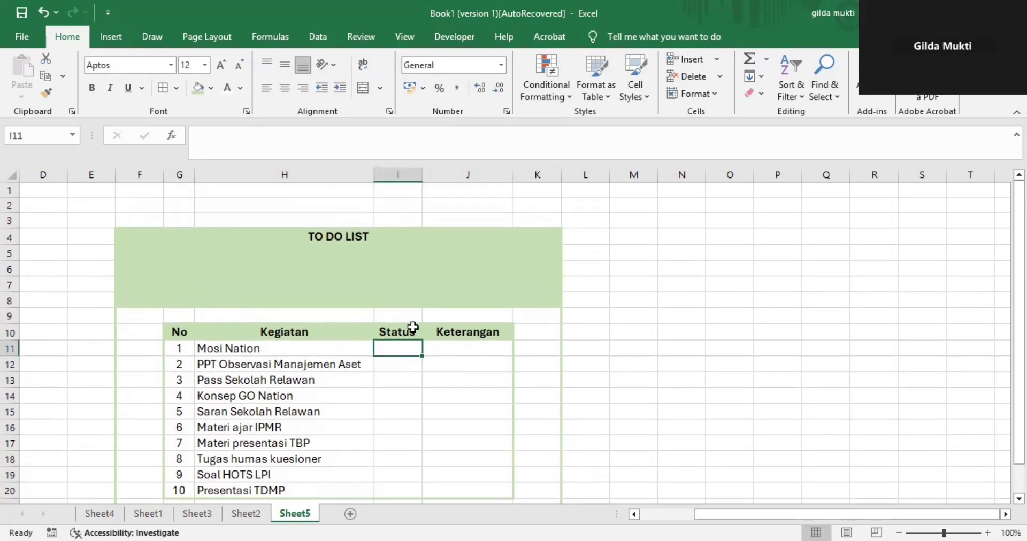
{"action": "scroll", "coordinate": [413, 327], "scroll_direction": "down", "scroll_amount": 1}
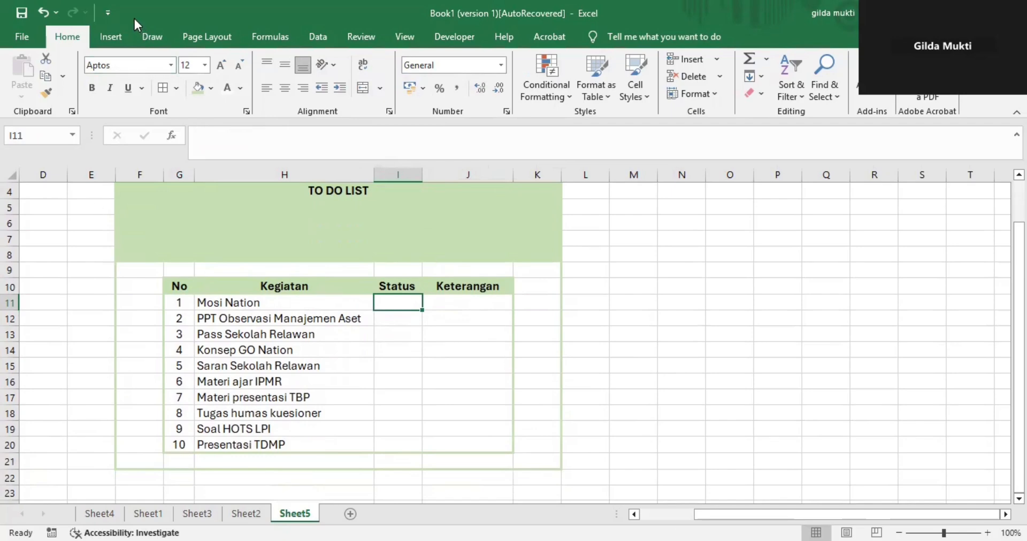
{"action": "left_click", "coordinate": [114, 35]}
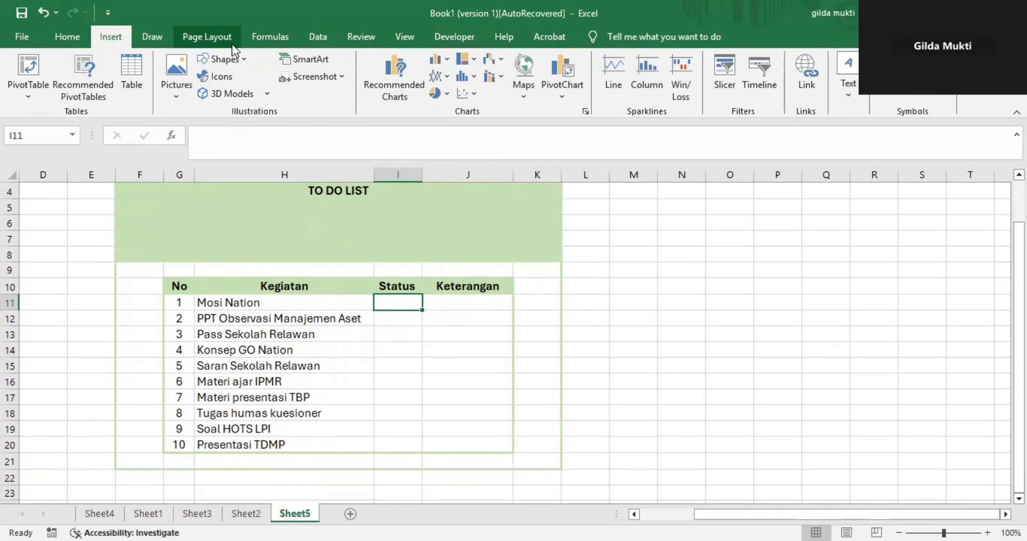
{"action": "left_click", "coordinate": [439, 42]}
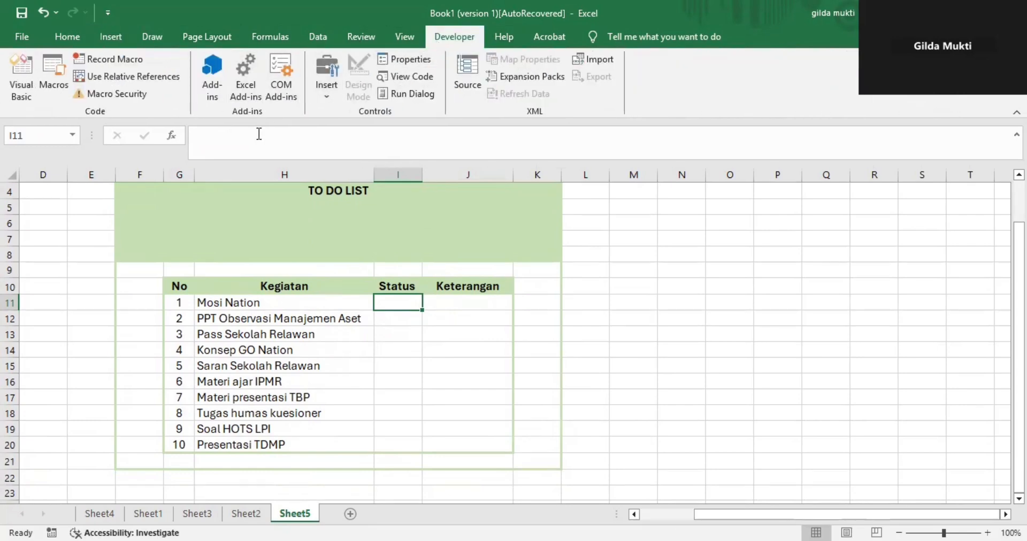
{"action": "left_click", "coordinate": [328, 90]}
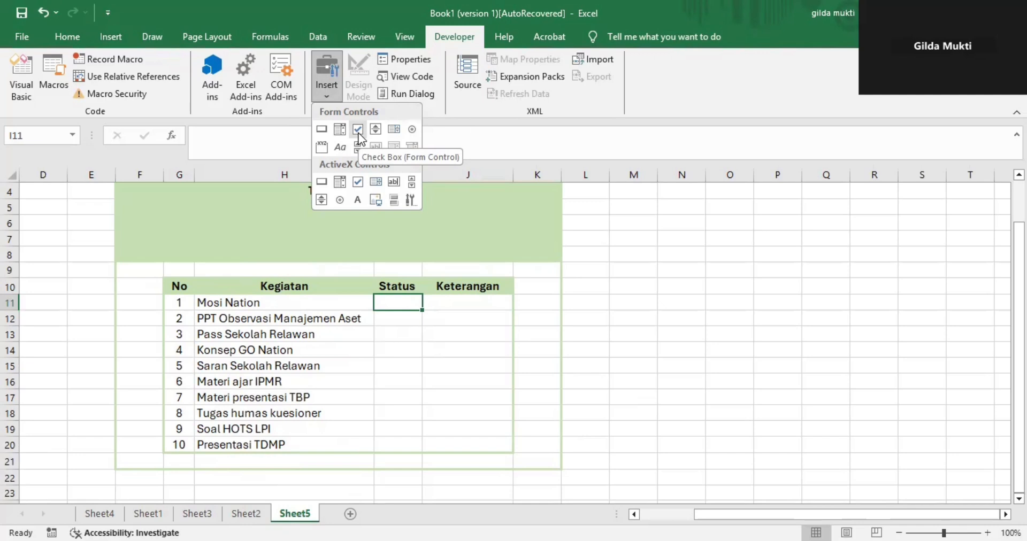
{"action": "left_click", "coordinate": [359, 136]}
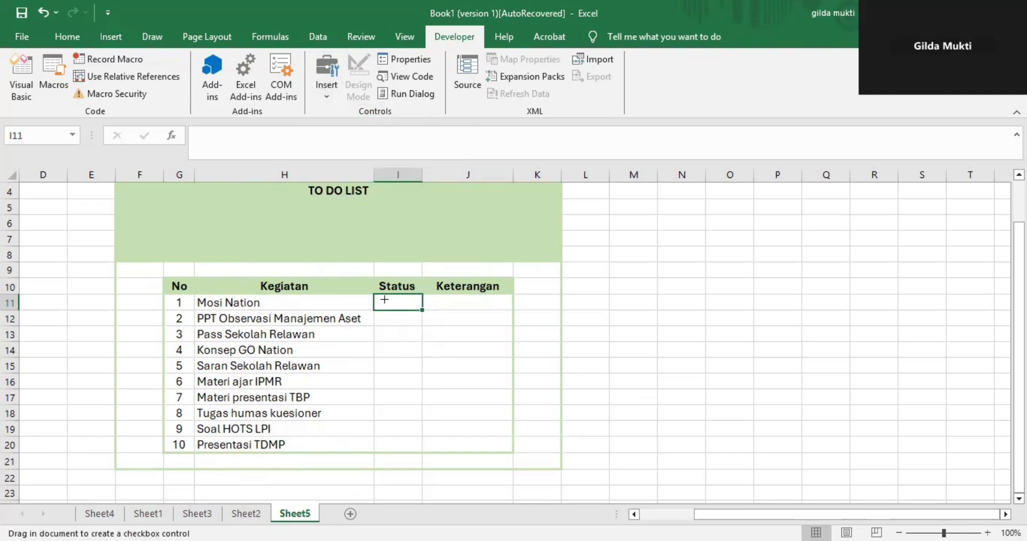
{"action": "mouse_move", "coordinate": [385, 298]}
{"action": "left_mouse_down"}
{"action": "mouse_move", "coordinate": [421, 311]}
{"action": "mouse_move", "coordinate": [382, 307]}
{"action": "left_mouse_up"}
{"action": "left_click", "coordinate": [414, 303]}
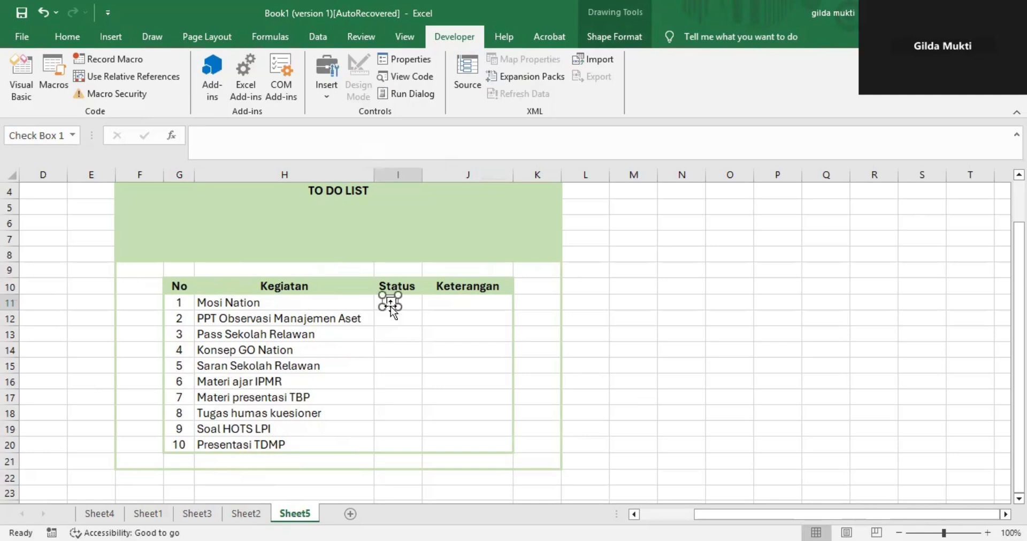
{"action": "left_click", "coordinate": [468, 320]}
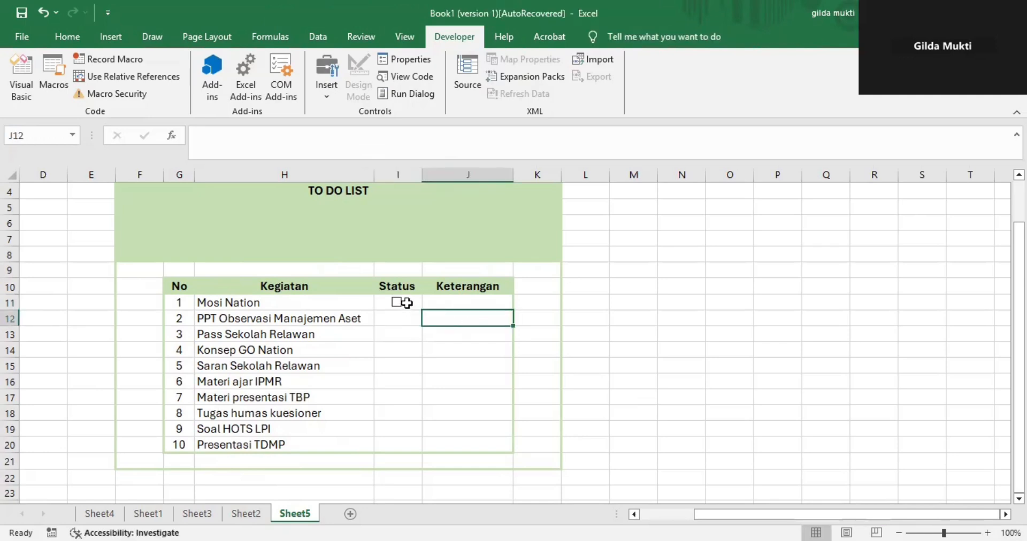
- Fill the check box from I11 down the Status column to I20
{"action": "left_click", "coordinate": [408, 303]}
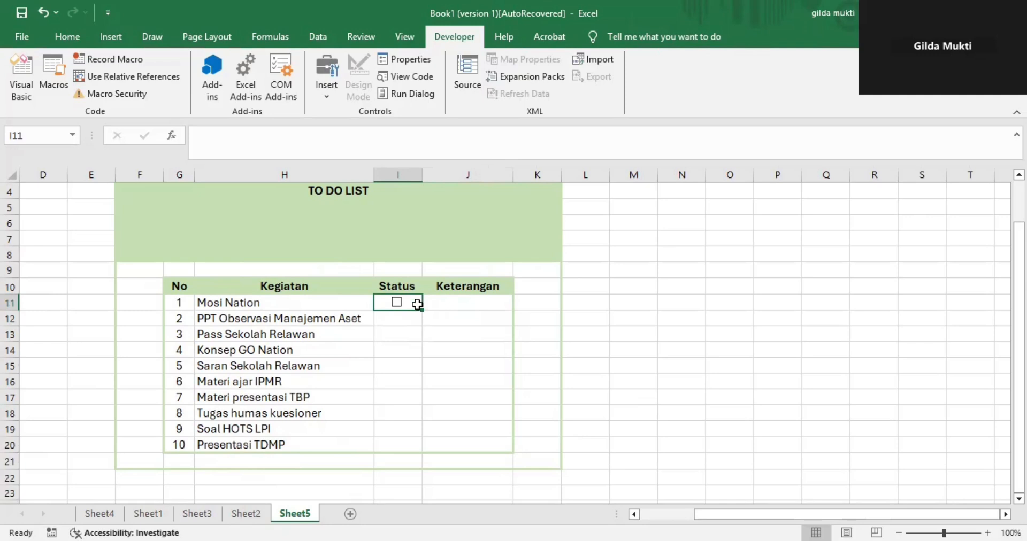
{"action": "left_click_drag", "start_coordinate": [420, 310], "coordinate": [417, 447]}
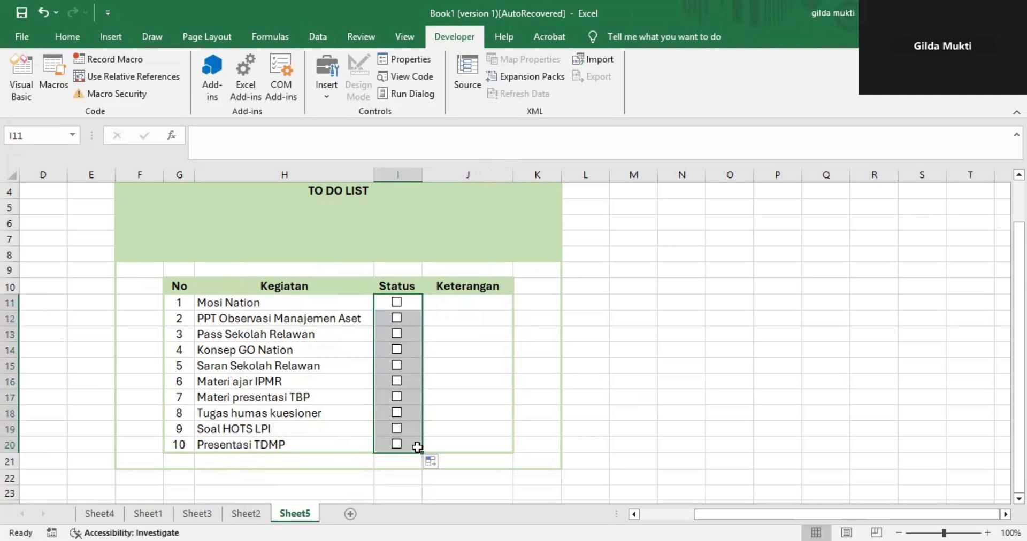
{"action": "left_click", "coordinate": [456, 393]}
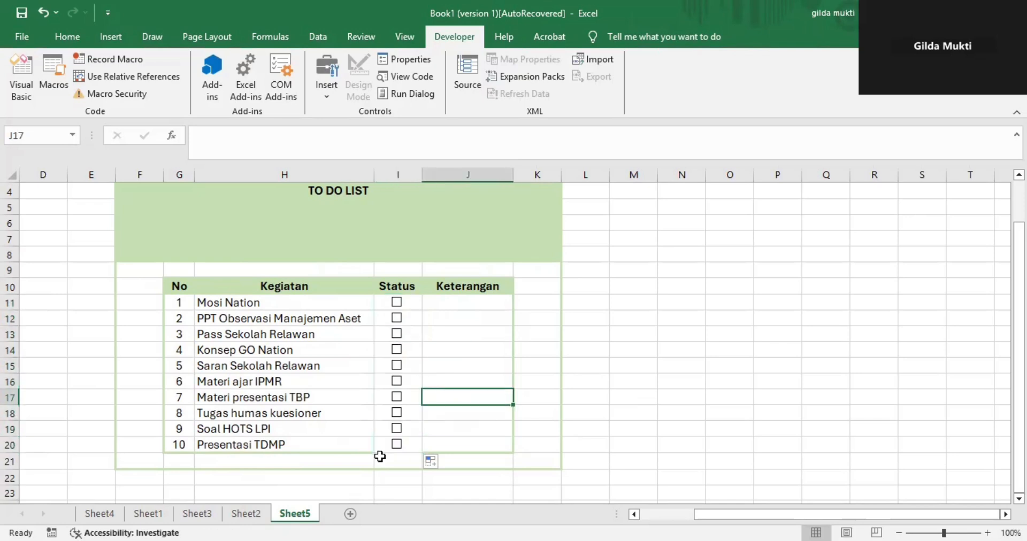
{"action": "left_click", "coordinate": [385, 443]}
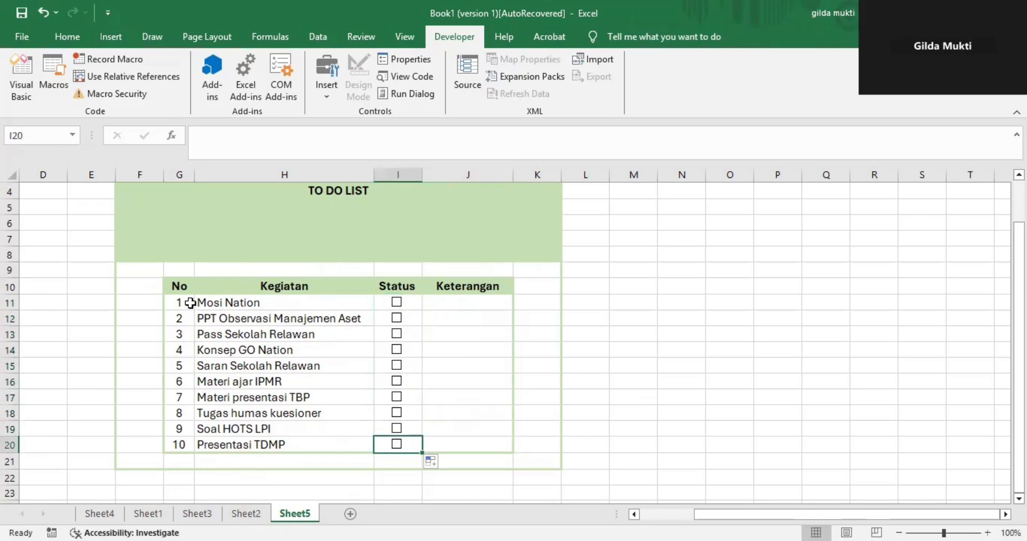
- Reapply the thick light green outline border around the activity table G10:J20
{"action": "left_click", "coordinate": [184, 288]}
{"action": "key", "text": "shift+Right"}
{"action": "key", "text": "shift+Right"}
{"action": "key", "text": "shift+Right"}
{"action": "key", "text": "shift+Right"}
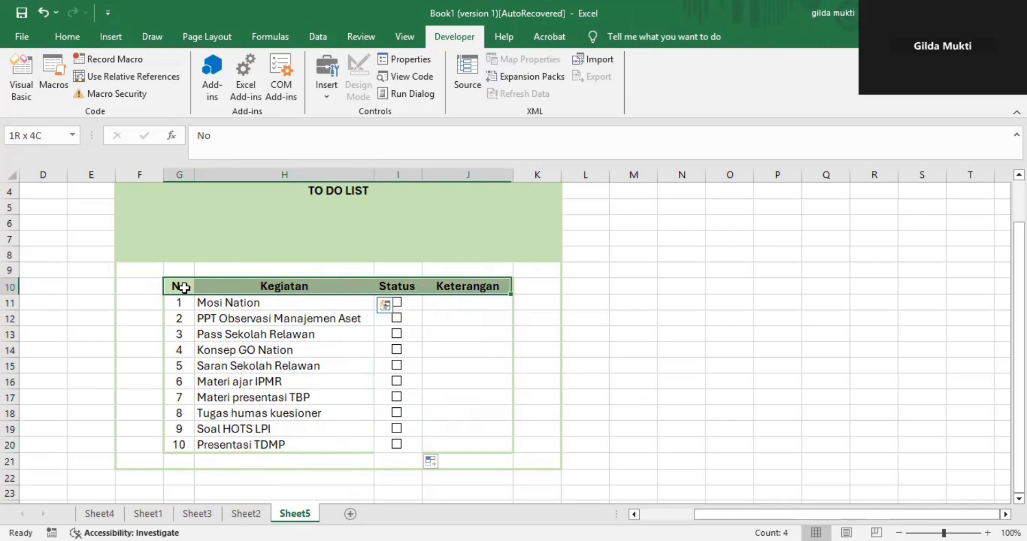
{"action": "key", "text": "shift+Left"}
{"action": "key", "text": "shift+Down"}
{"action": "key", "text": "shift+Down"}
{"action": "key", "text": "shift+Down"}
{"action": "key", "text": "shift+Down"}
{"action": "key", "text": "shift+Down"}
{"action": "key", "text": "shift+Down"}
{"action": "key", "text": "shift+Down"}
{"action": "key", "text": "shift+Down"}
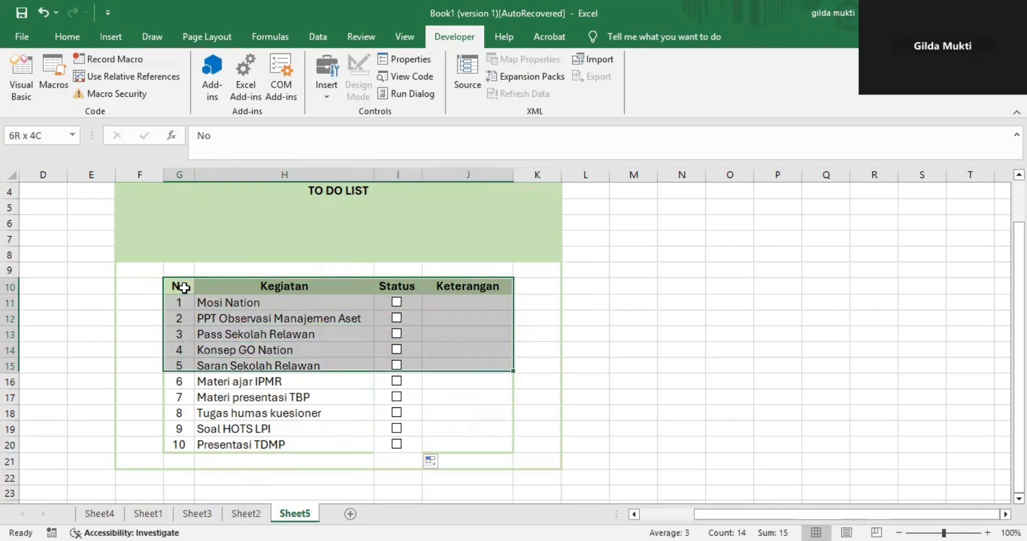
{"action": "key", "text": "shift+Down"}
{"action": "key", "text": "shift+Down"}
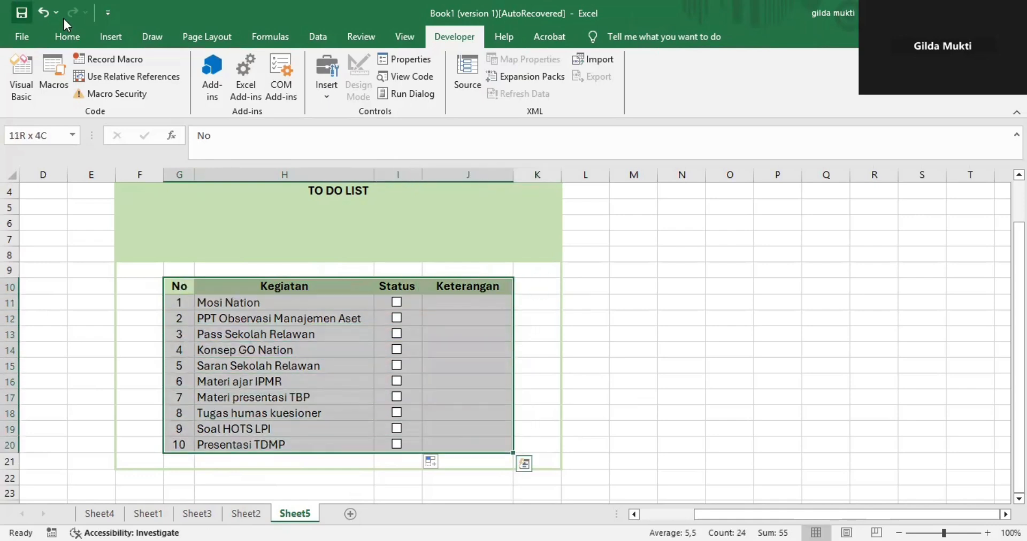
{"action": "left_click", "coordinate": [65, 28]}
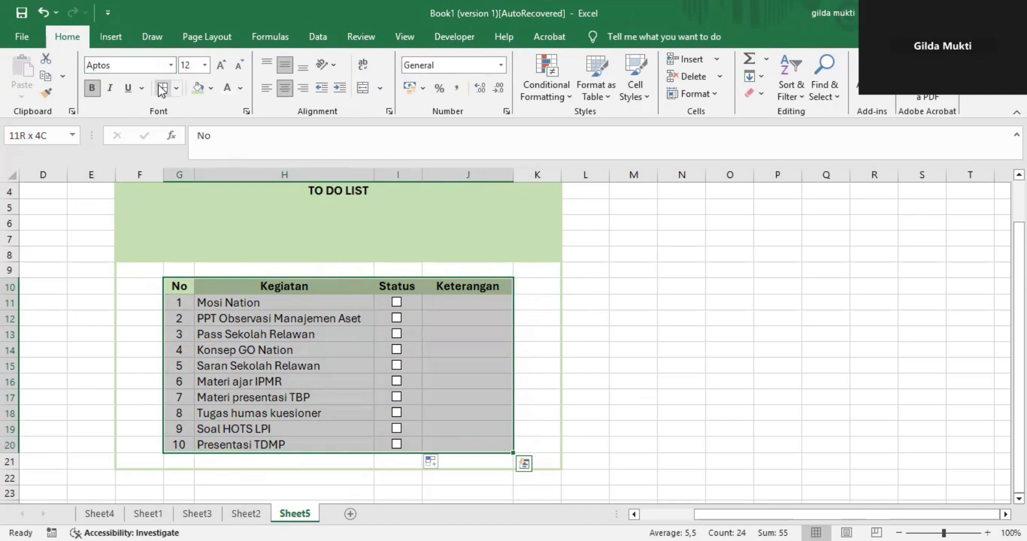
{"action": "left_click", "coordinate": [178, 87]}
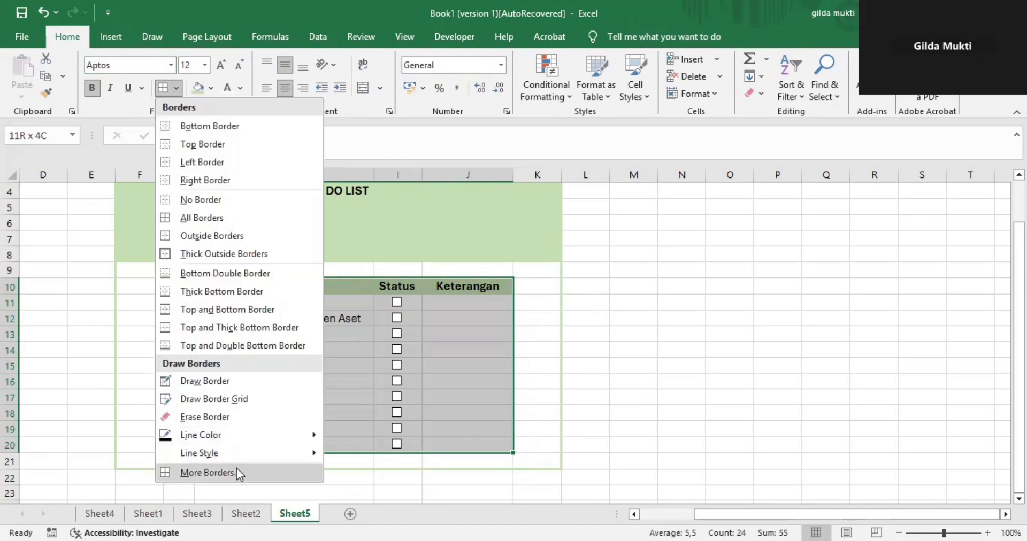
{"action": "left_click", "coordinate": [236, 472]}
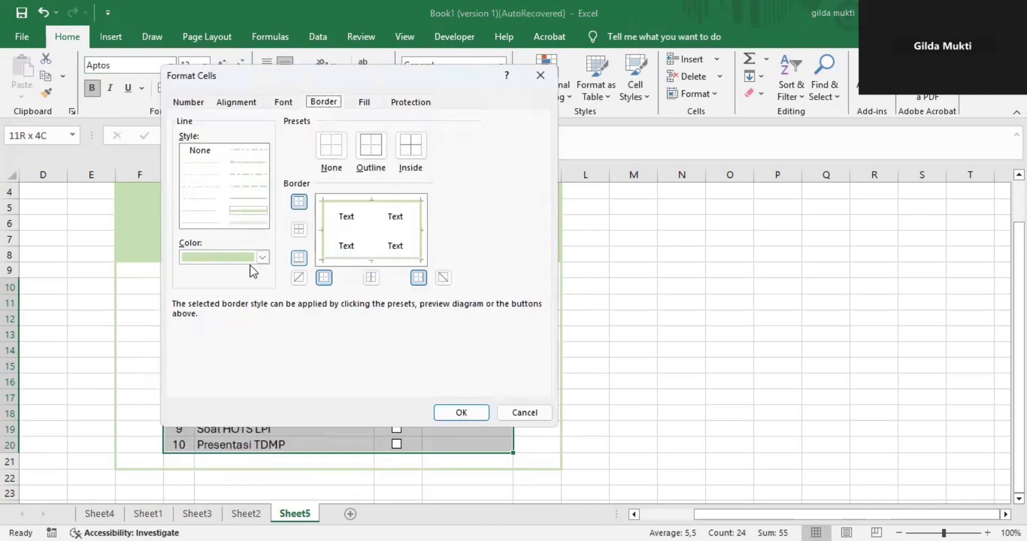
{"action": "left_click", "coordinate": [369, 160]}
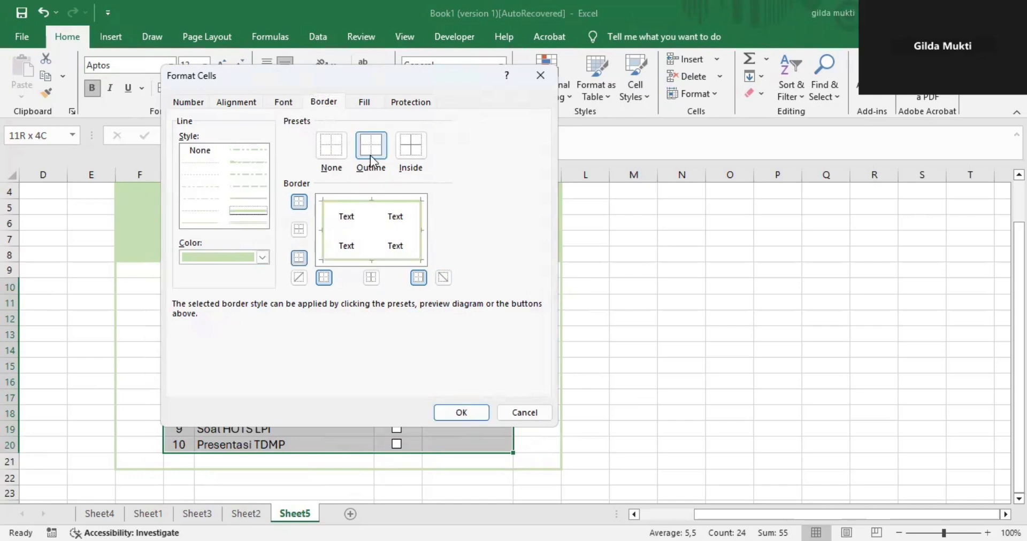
{"action": "left_click", "coordinate": [461, 413]}
{"action": "left_click", "coordinate": [615, 377]}
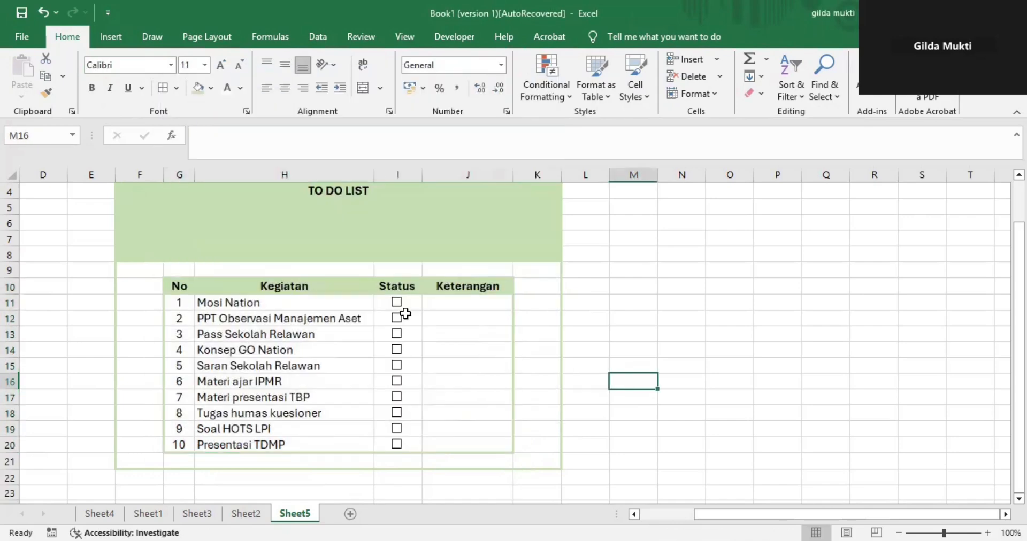
- Link the check box in the first Status cell I11 to cell $M$11 through its Format Control settings
{"action": "left_click", "coordinate": [415, 299]}
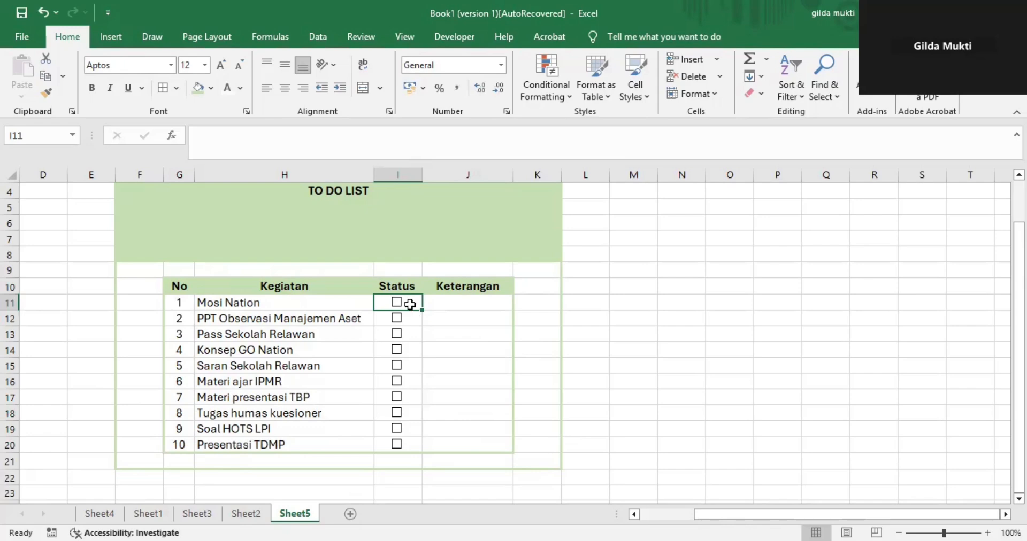
{"action": "right_click", "coordinate": [399, 302]}
{"action": "left_click", "coordinate": [444, 443]}
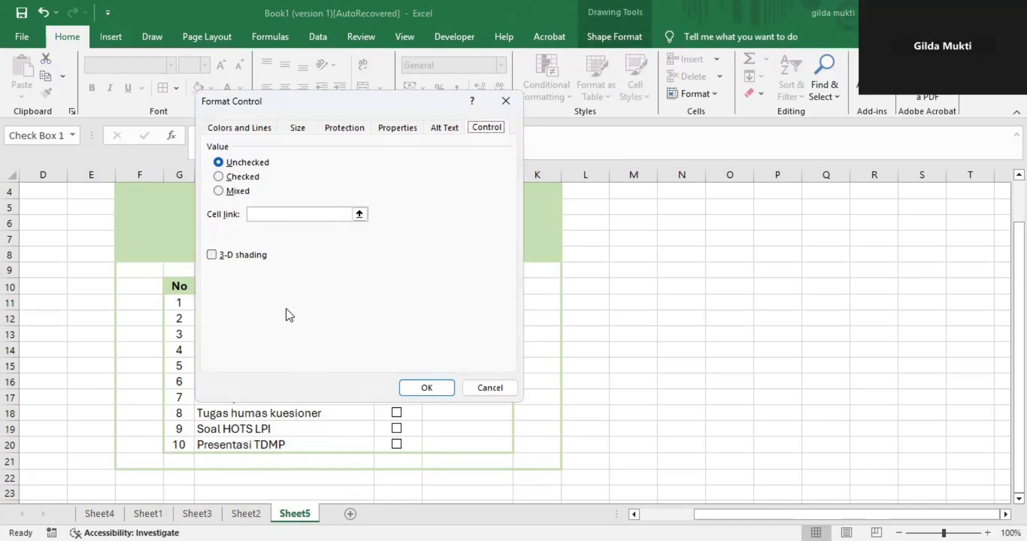
{"action": "left_click", "coordinate": [363, 214]}
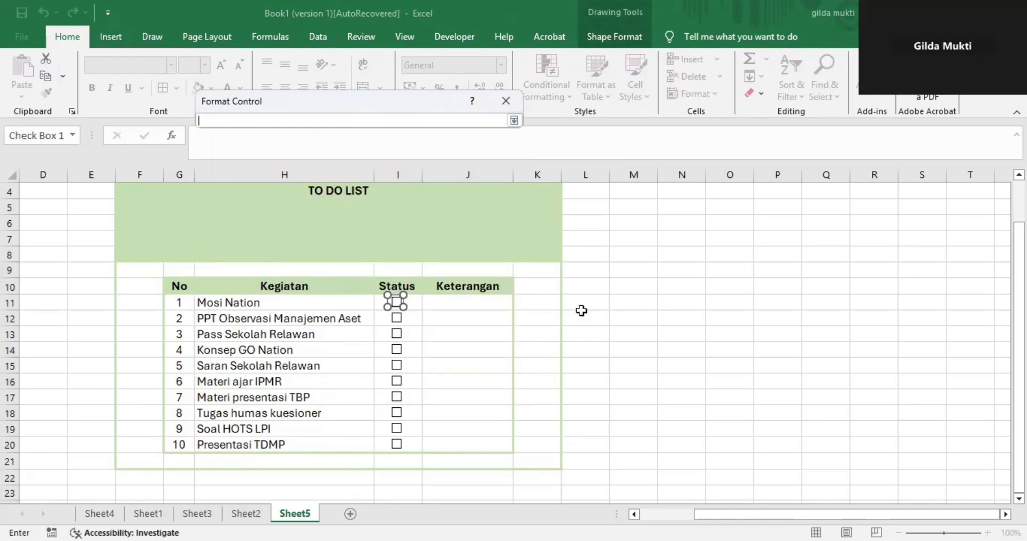
{"action": "left_click", "coordinate": [634, 301]}
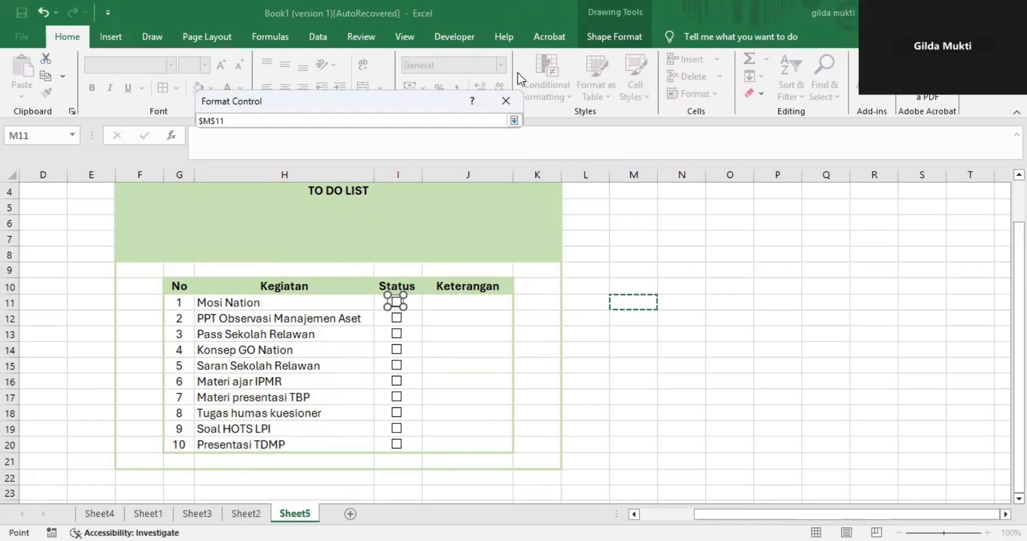
{"action": "left_click", "coordinate": [508, 96]}
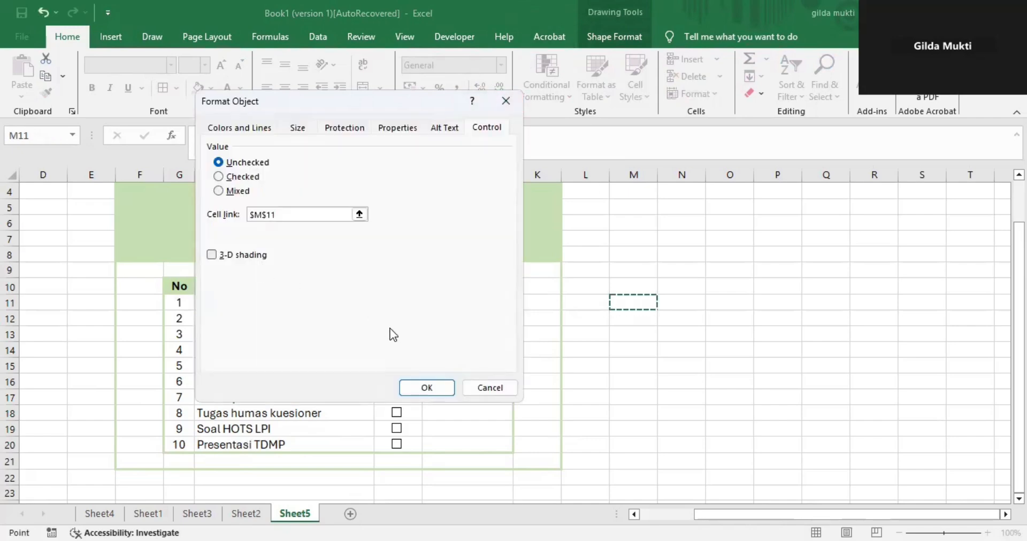
{"action": "left_click", "coordinate": [422, 383]}
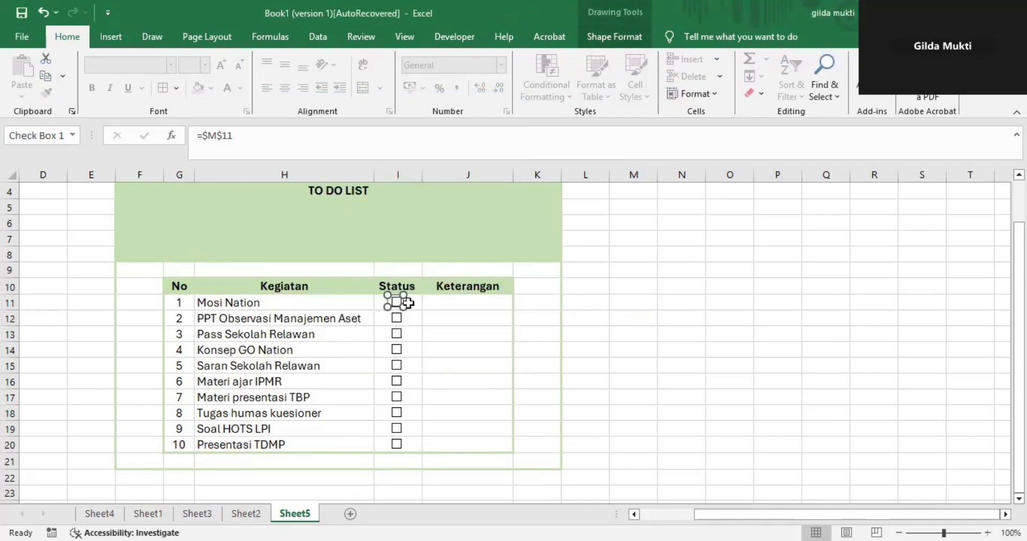
- Tick the I11 check box and put the header TRUE/FALSE in M10 above its linked cell
{"action": "left_click", "coordinate": [403, 301]}
{"action": "left_click", "coordinate": [396, 303]}
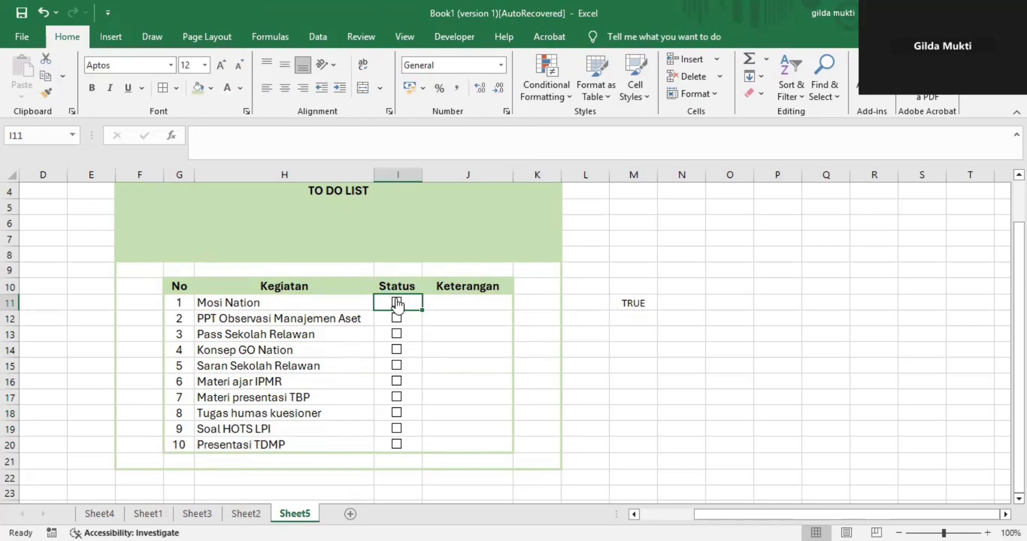
{"action": "left_click", "coordinate": [626, 287]}
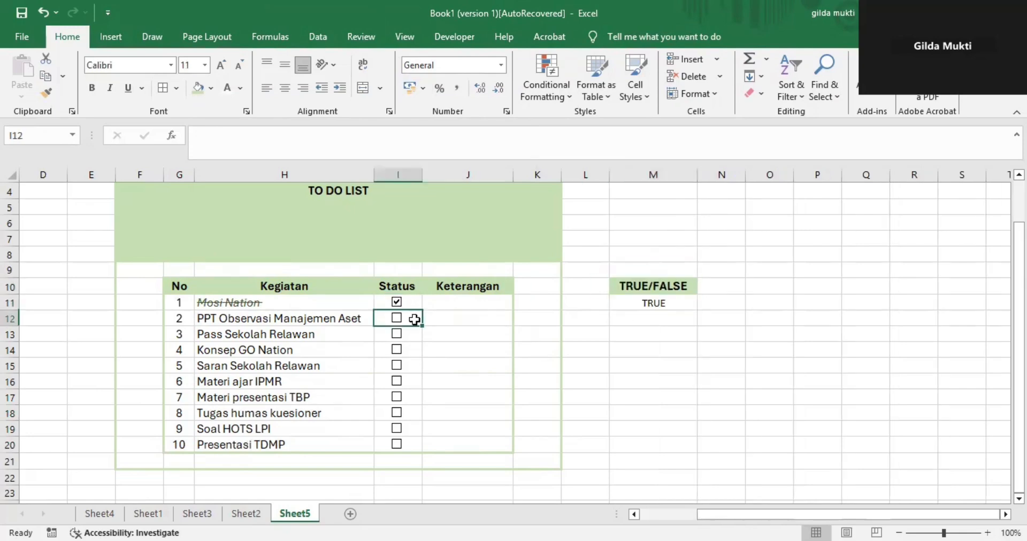
- Link the remaining Status check boxes to the cells of their own rows in M12:M20 and tick those in I19 and I20
{"action": "right_click", "coordinate": [397, 365]}
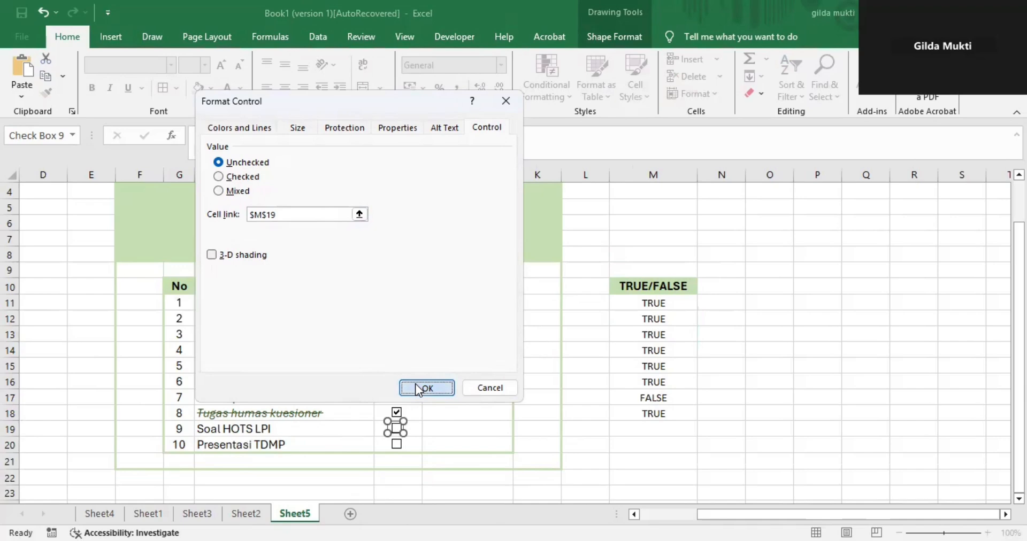
{"action": "left_click", "coordinate": [422, 389]}
{"action": "left_click", "coordinate": [459, 382]}
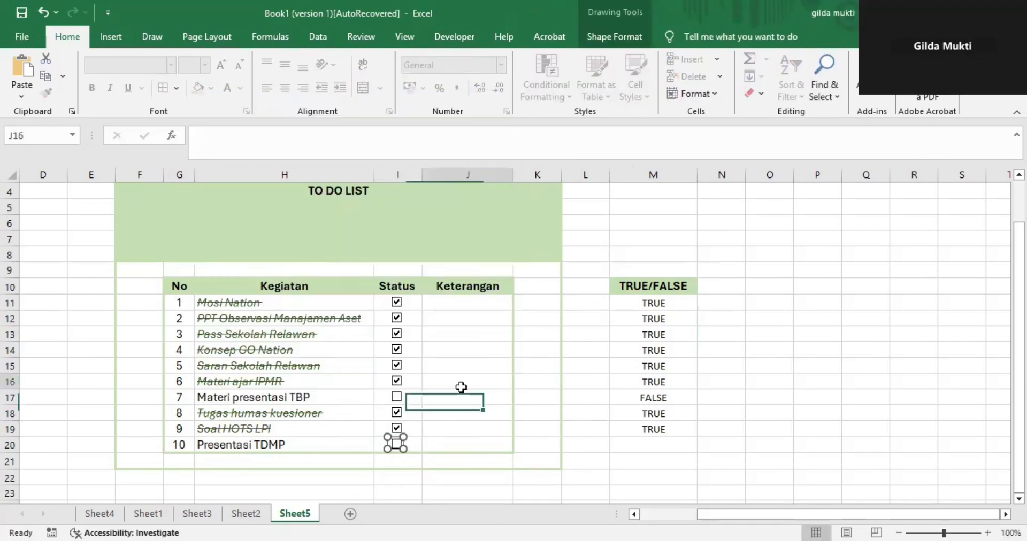
{"action": "left_click", "coordinate": [397, 429]}
{"action": "left_click", "coordinate": [396, 444]}
- Examine the Status cells from I11 down to I17 against the TRUE/FALSE values in column M
{"action": "left_click", "coordinate": [413, 308]}
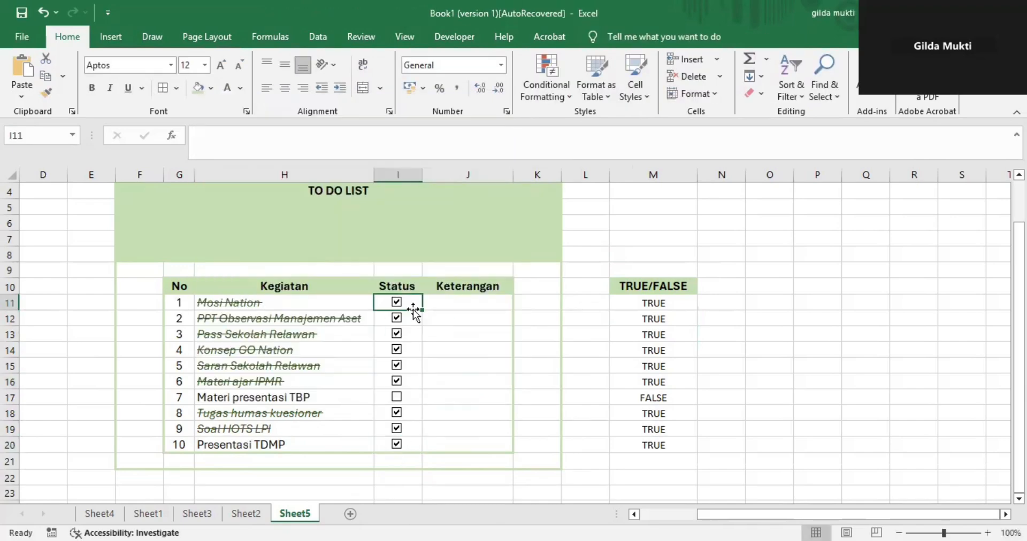
{"action": "key", "text": "Down"}
{"action": "key", "text": "Down"}
{"action": "key", "text": "Down"}
{"action": "key", "text": "Down"}
{"action": "key", "text": "Down"}
{"action": "key", "text": "Down"}
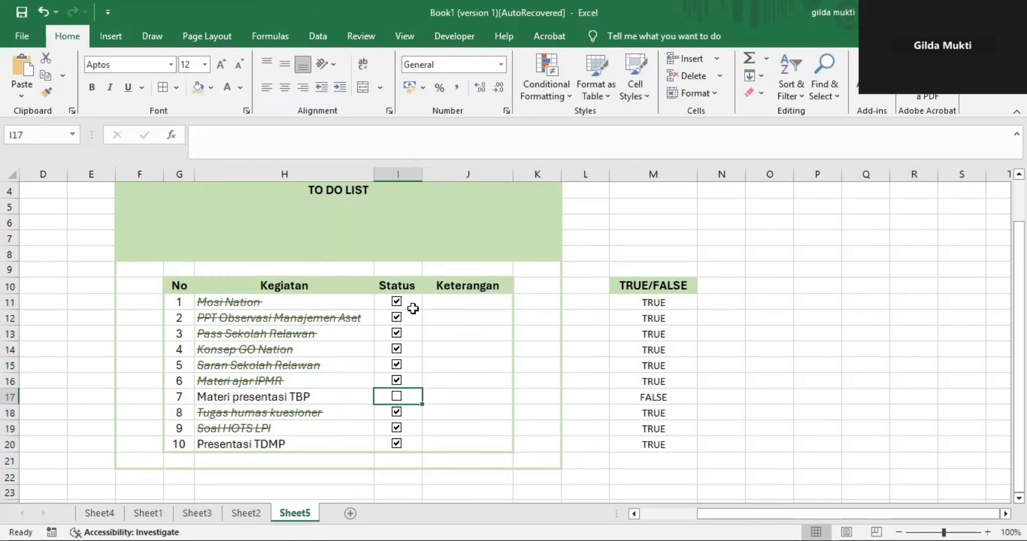
{"action": "left_click", "coordinate": [413, 299]}
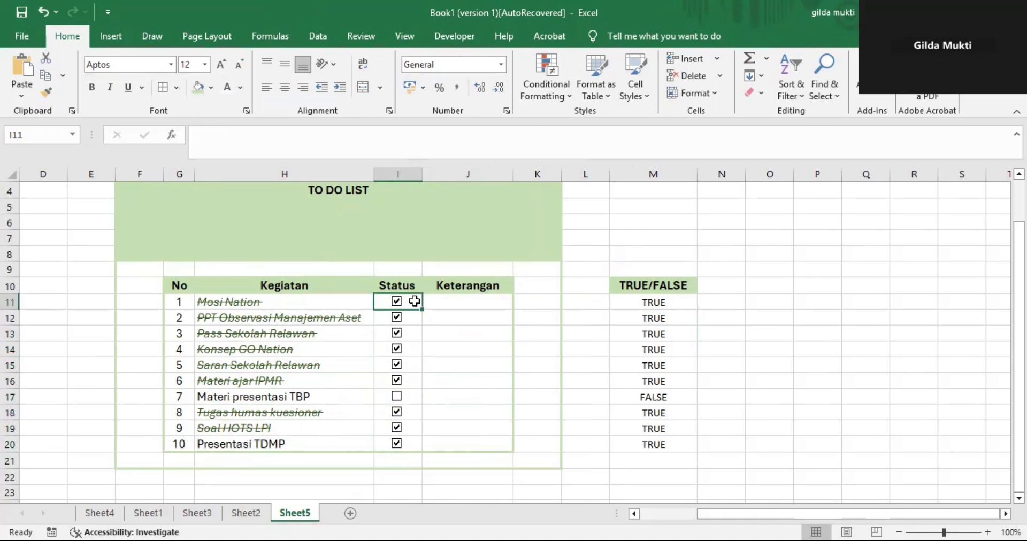
- Start a new conditional formatting rule for the activities H11:H20 that uses a formula to determine which cells to format
{"action": "left_click", "coordinate": [321, 314]}
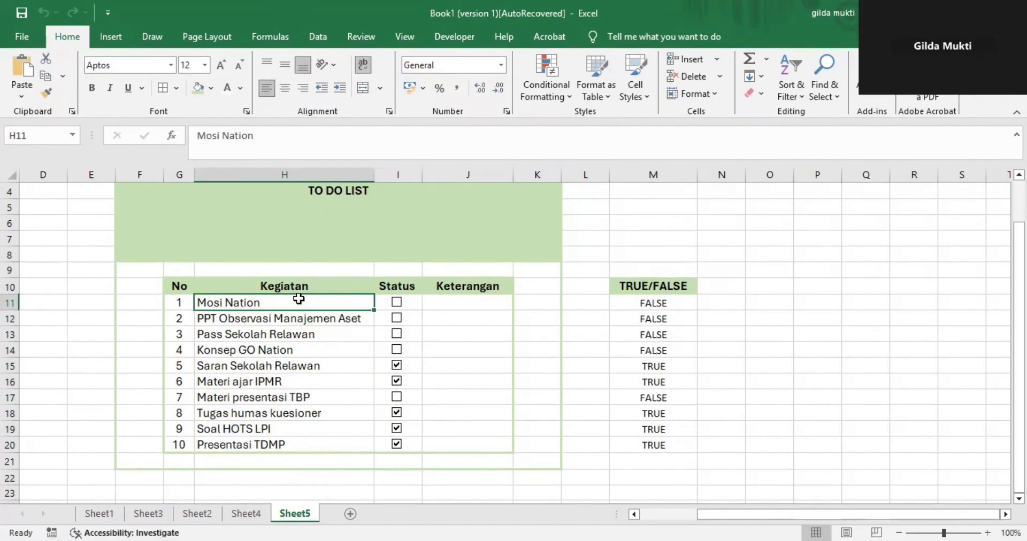
{"action": "key", "text": "shift+Down"}
{"action": "key", "text": "shift+Down"}
{"action": "key", "text": "shift+Down"}
{"action": "key", "text": "shift+Down"}
{"action": "key", "text": "shift+Down"}
{"action": "key", "text": "shift+Down"}
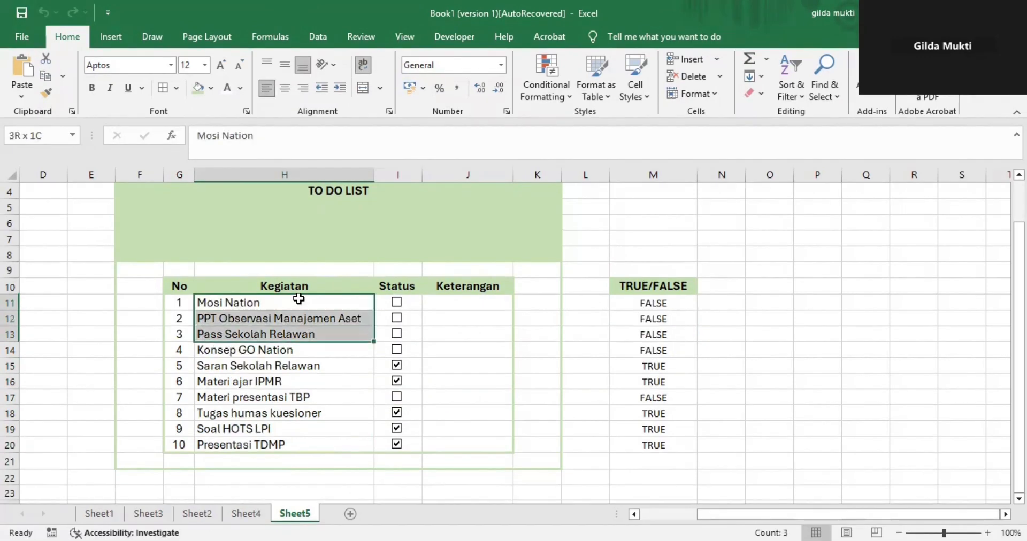
{"action": "key", "text": "shift+Down"}
{"action": "key", "text": "shift+Down"}
{"action": "key", "text": "shift+Down"}
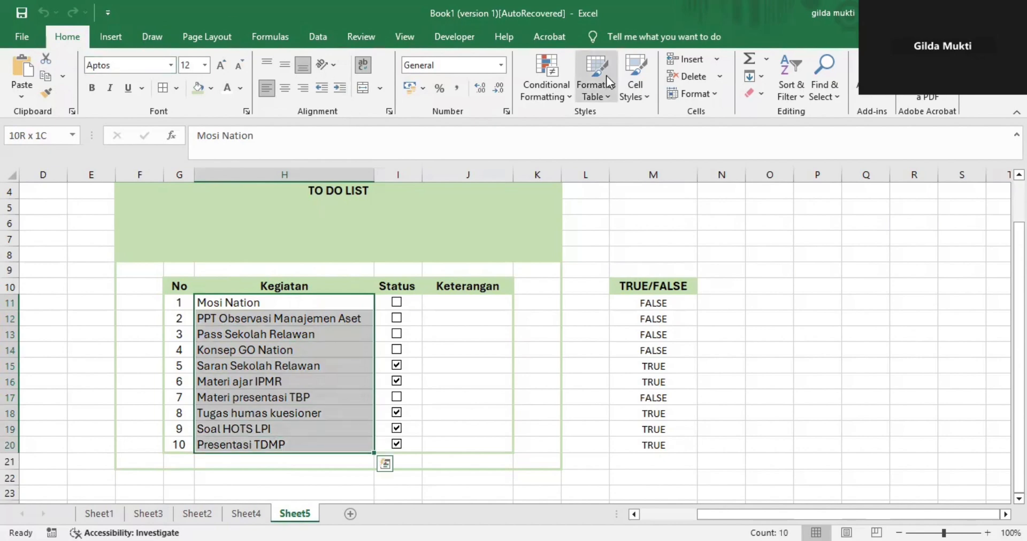
{"action": "left_click", "coordinate": [557, 88]}
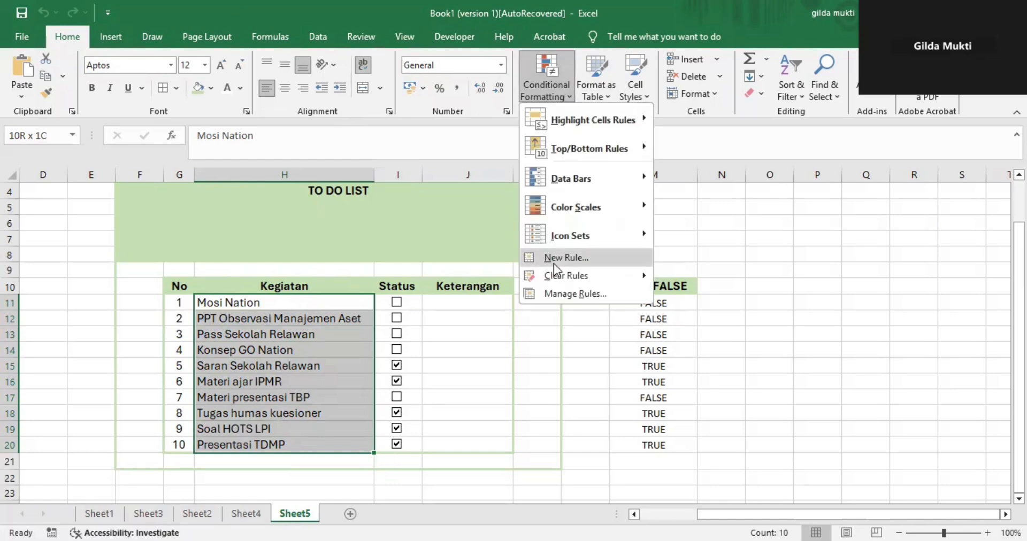
{"action": "left_click", "coordinate": [554, 264]}
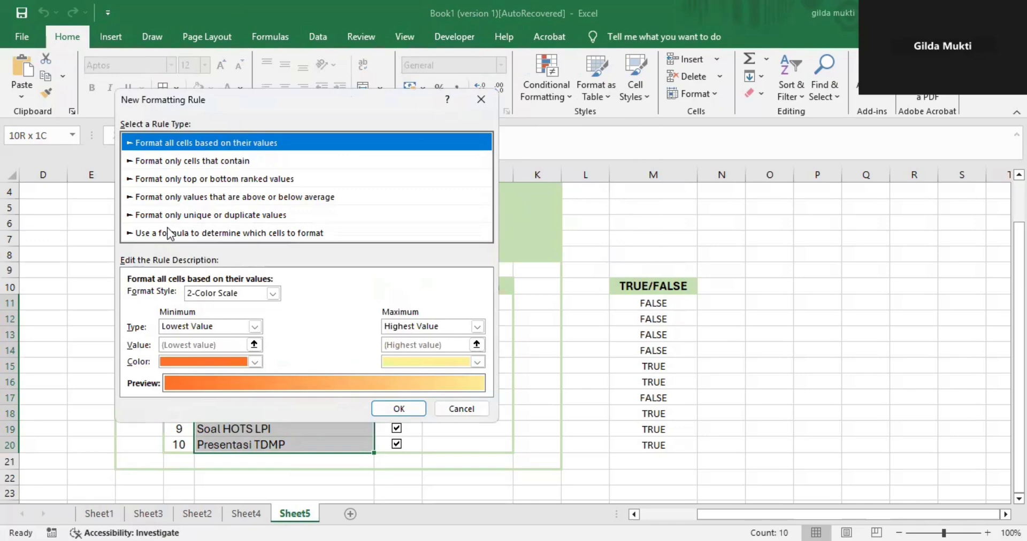
{"action": "left_click", "coordinate": [166, 231]}
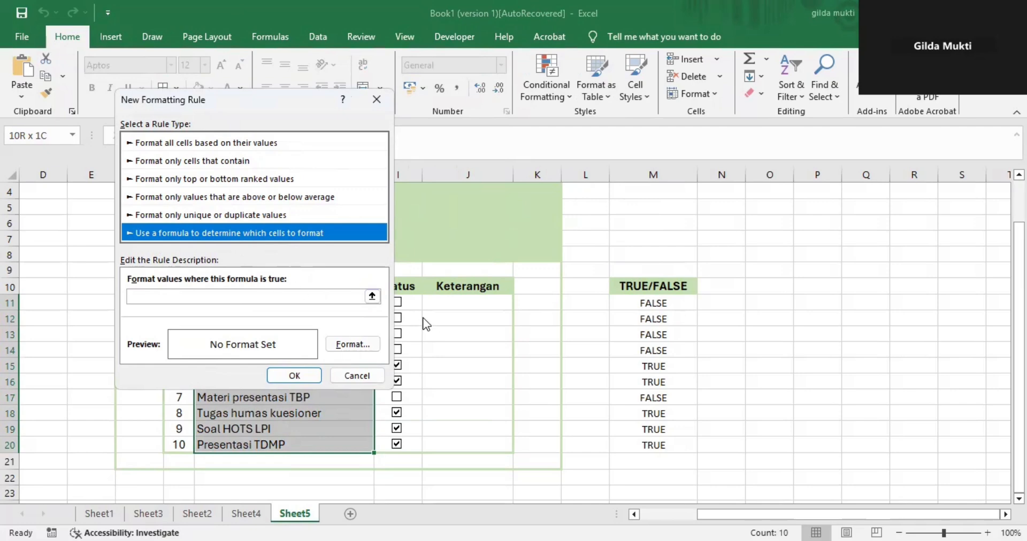
{"action": "key", "text": "Tab"}
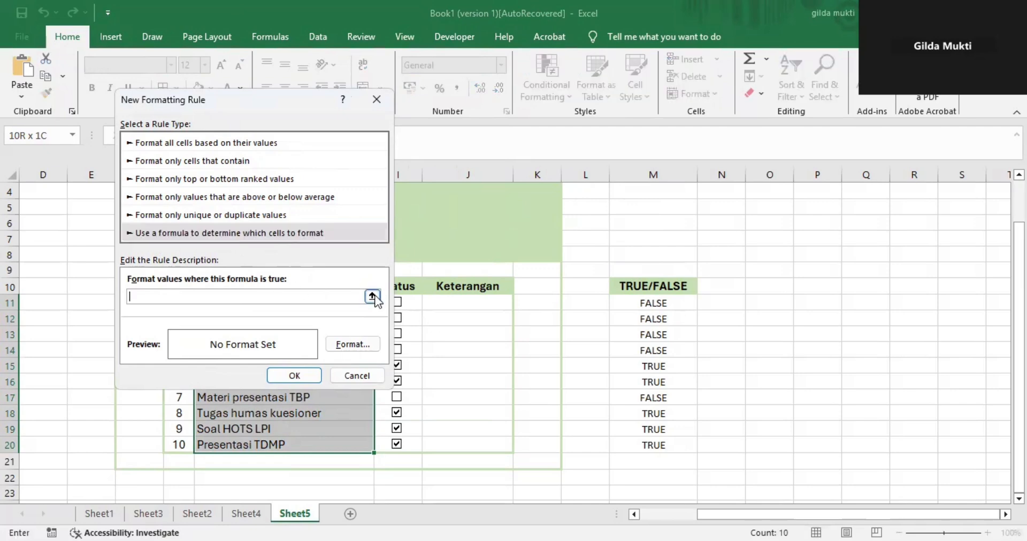
{"action": "left_click", "coordinate": [372, 295]}
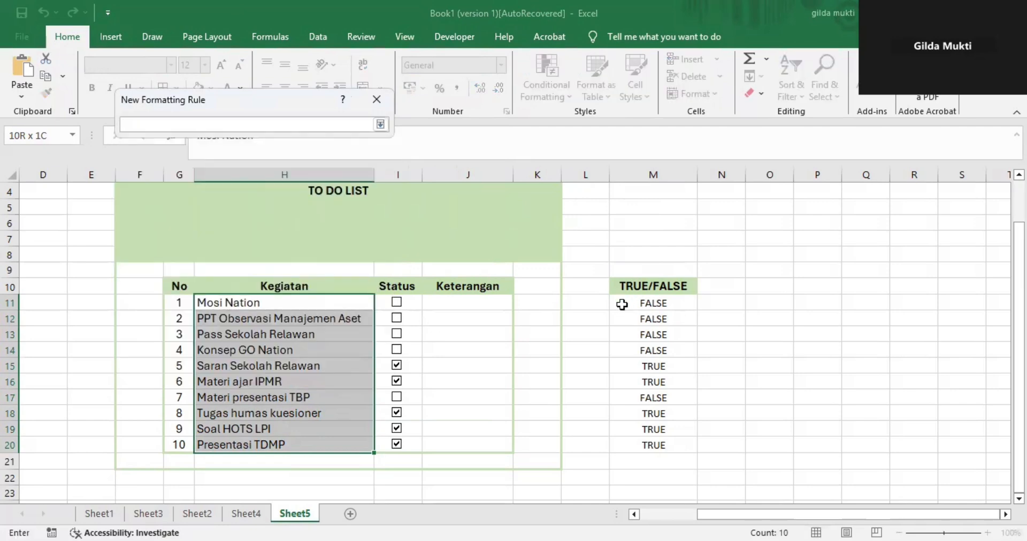
{"action": "left_click", "coordinate": [621, 303]}
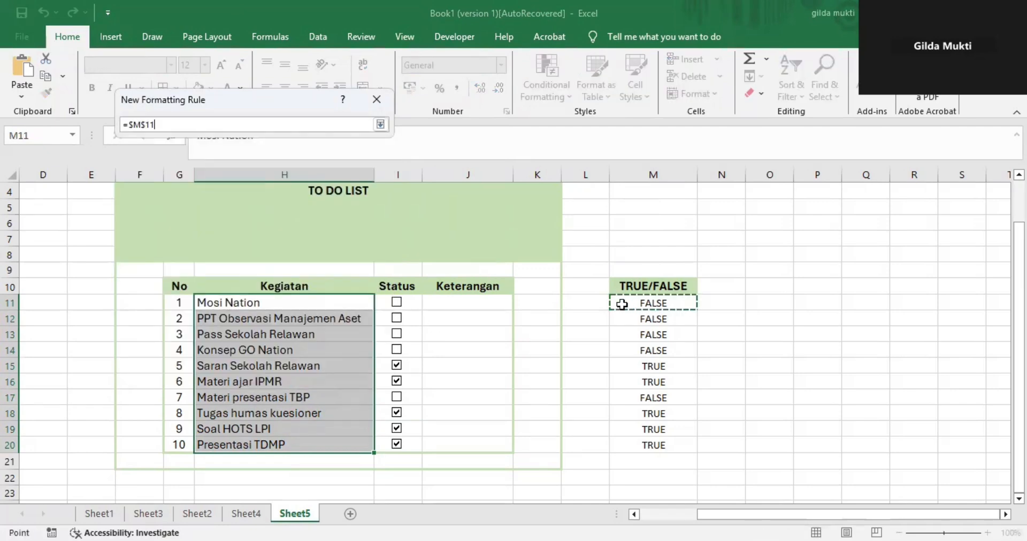
{"action": "left_click", "coordinate": [146, 122]}
{"action": "key", "text": "BackSpace"}
{"action": "key", "text": "Left"}
{"action": "key", "text": "Left"}
{"action": "key", "text": "Left"}
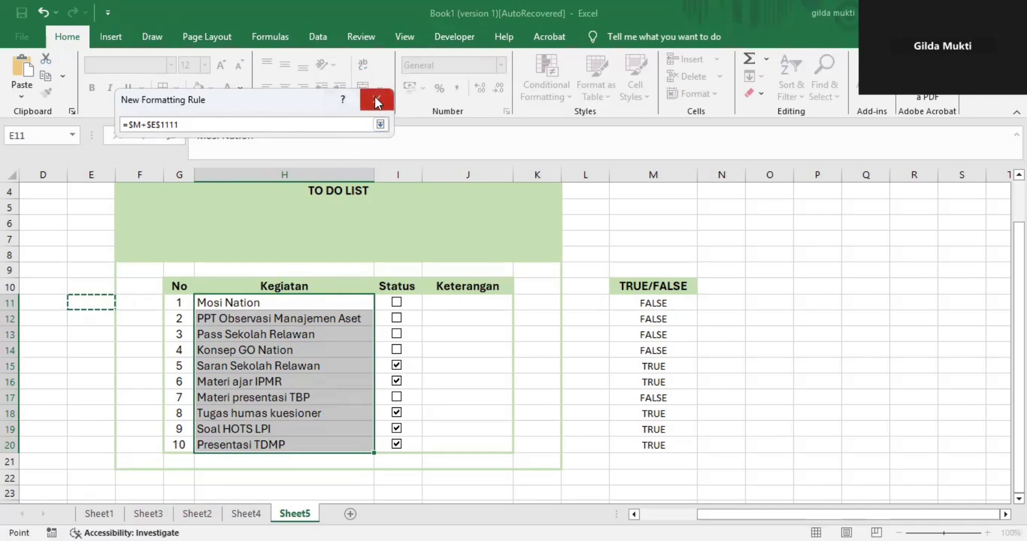
{"action": "left_click", "coordinate": [300, 127]}
{"action": "key", "text": "BackSpace"}
{"action": "key", "text": "BackSpace"}
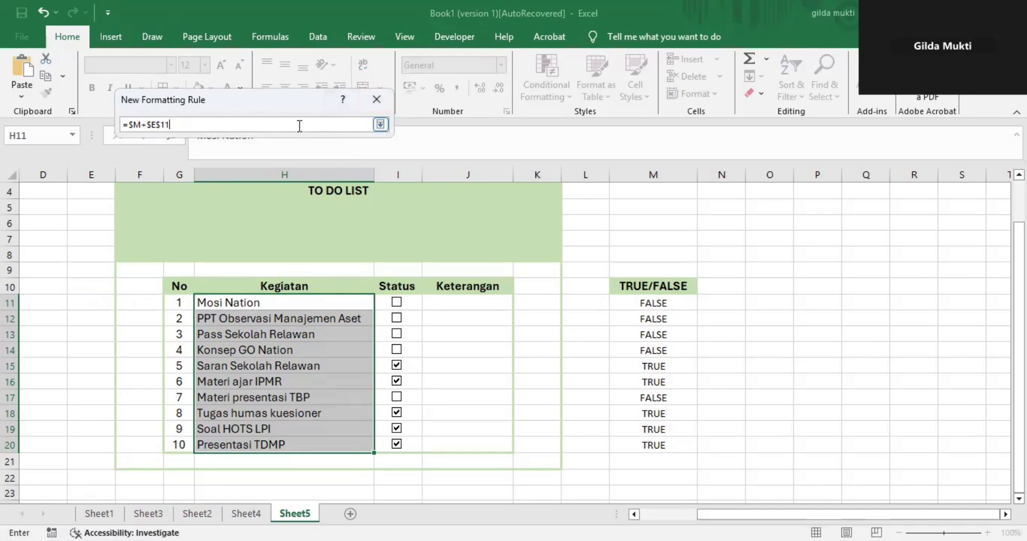
{"action": "key", "text": "BackSpace"}
{"action": "key", "text": "BackSpace"}
{"action": "key", "text": "BackSpace"}
{"action": "key", "text": "BackSpace"}
{"action": "key", "text": "BackSpace"}
{"action": "key", "text": "BackSpace"}
{"action": "key", "text": "BackSpace"}
{"action": "key", "text": "BackSpace"}
{"action": "key", "text": "BackSpace"}
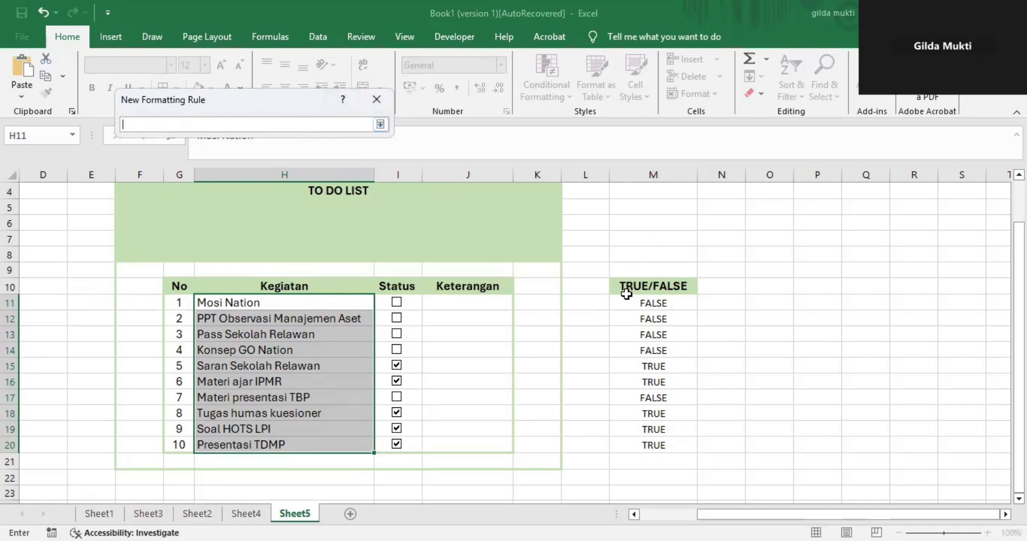
- Set the rule's formula to the relative reference =M11
{"action": "left_click", "coordinate": [625, 298]}
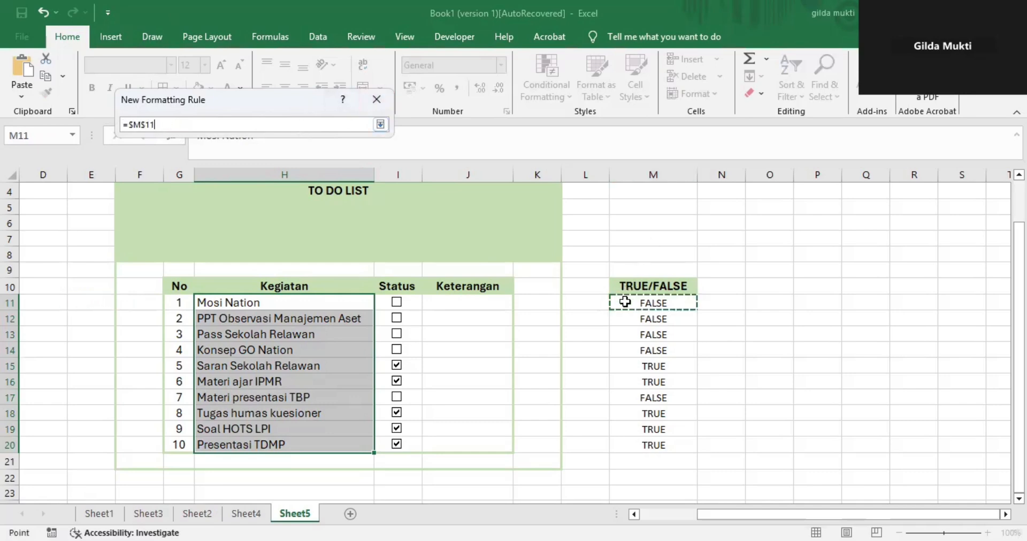
{"action": "left_click", "coordinate": [146, 122]}
{"action": "key", "text": "BackSpace"}
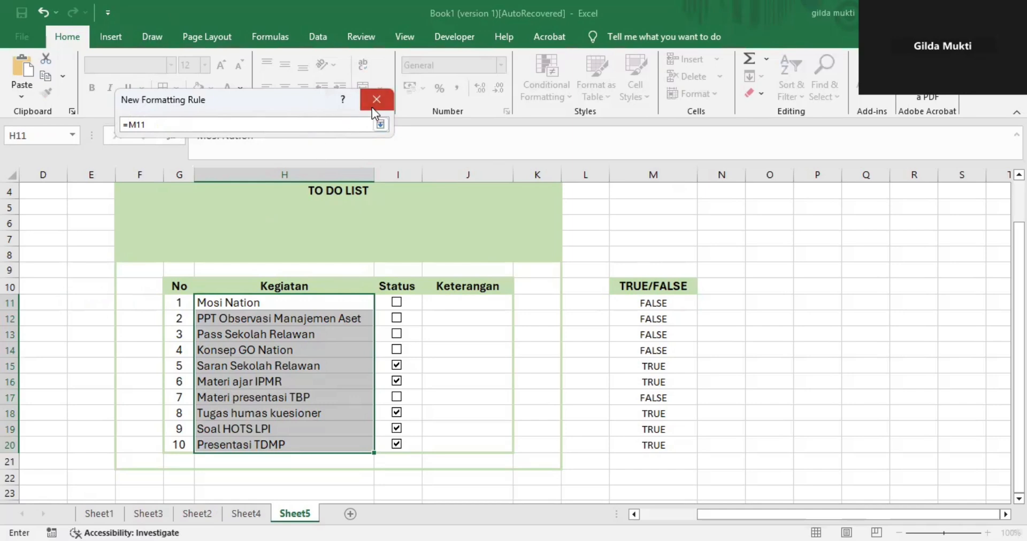
- Give the rule a strikethrough, italic, dark red font format and apply it to the activities
{"action": "left_click", "coordinate": [371, 107]}
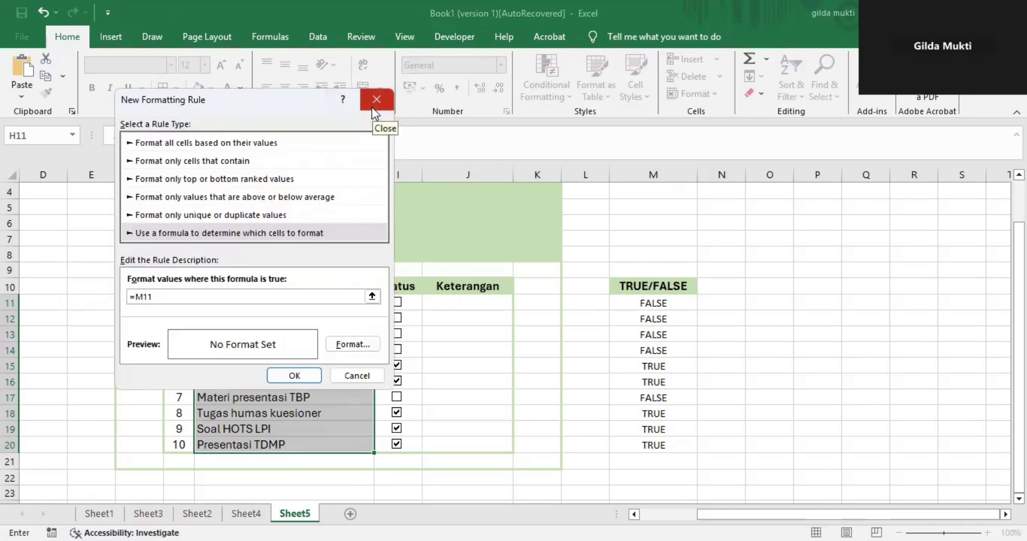
{"action": "left_click", "coordinate": [337, 345]}
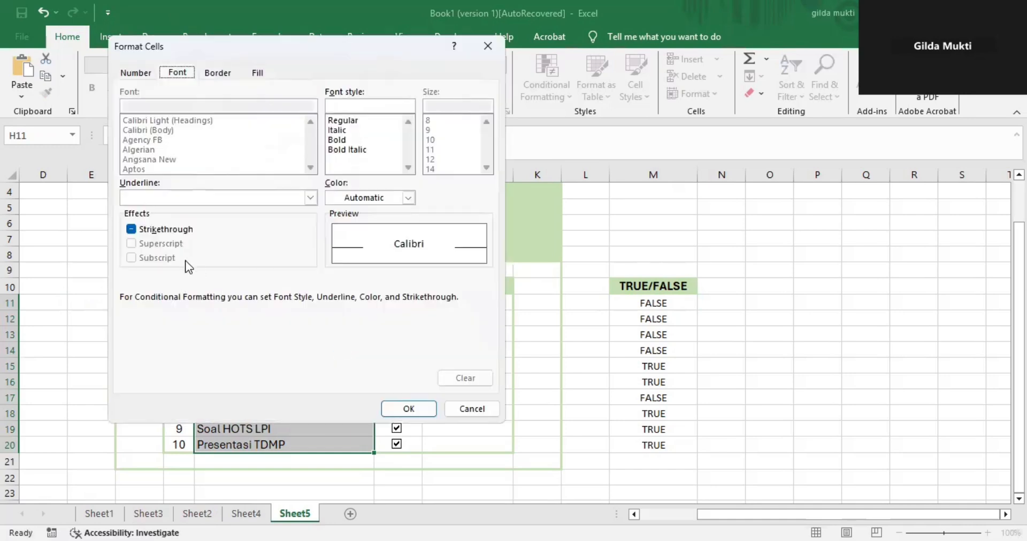
{"action": "left_click", "coordinate": [130, 227]}
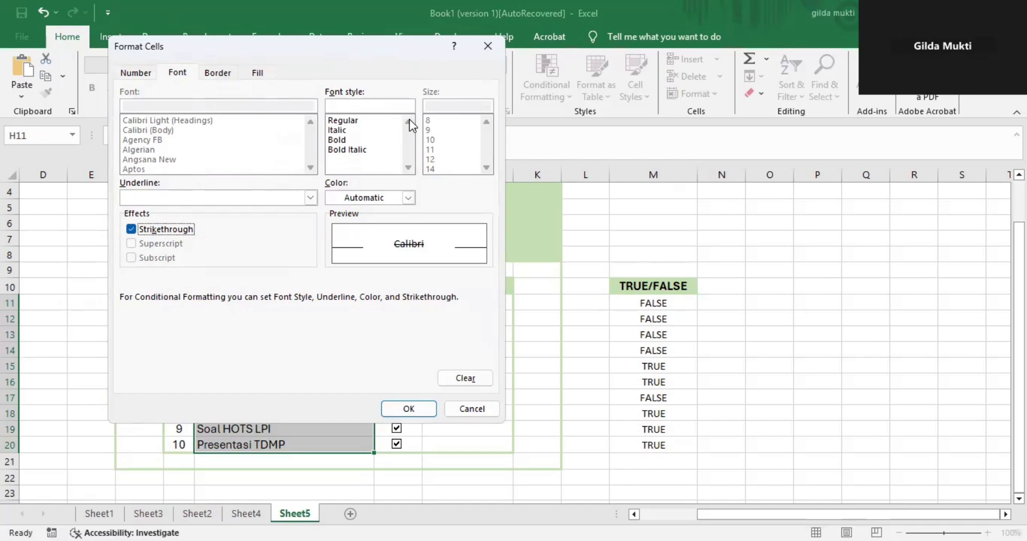
{"action": "left_click", "coordinate": [338, 131]}
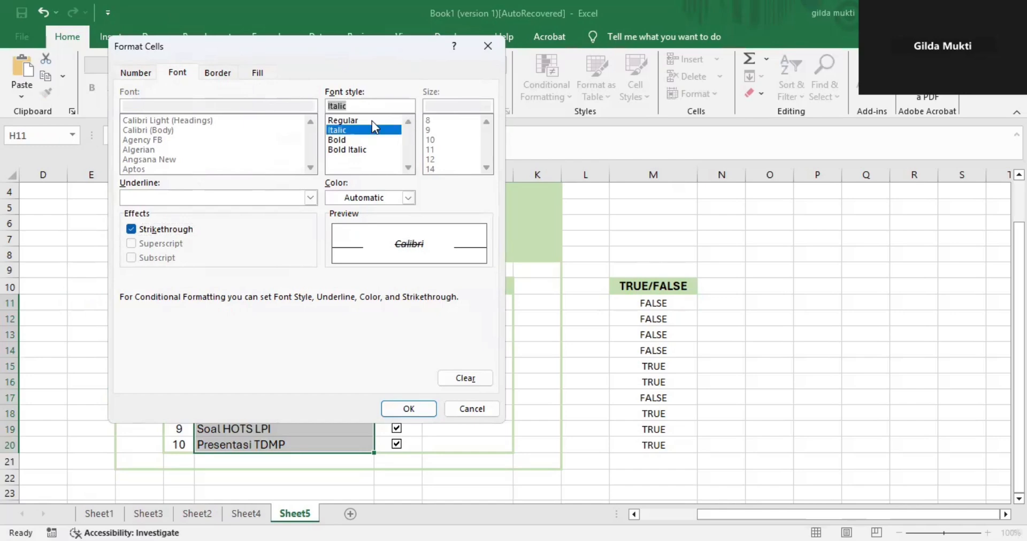
{"action": "left_click", "coordinate": [411, 200]}
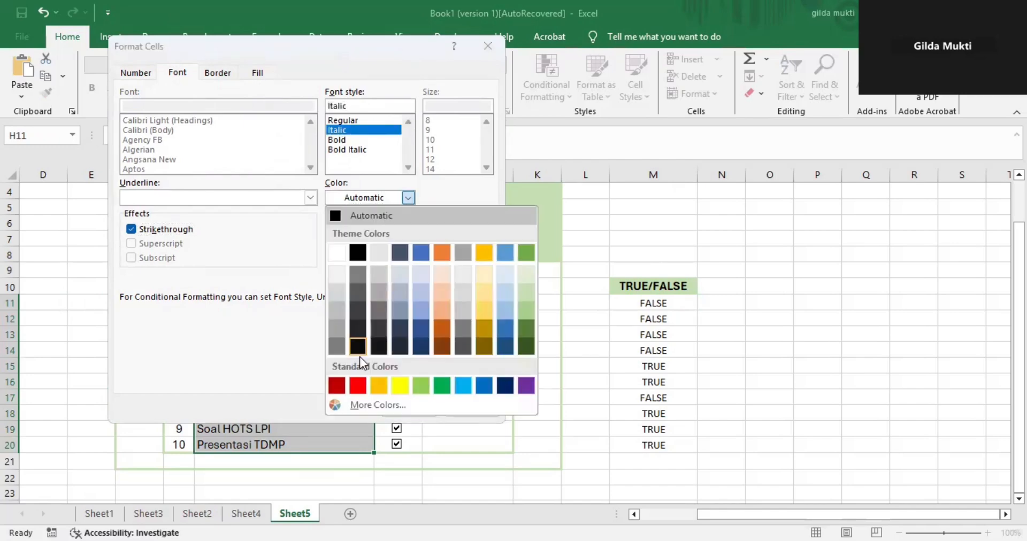
{"action": "left_click", "coordinate": [357, 385]}
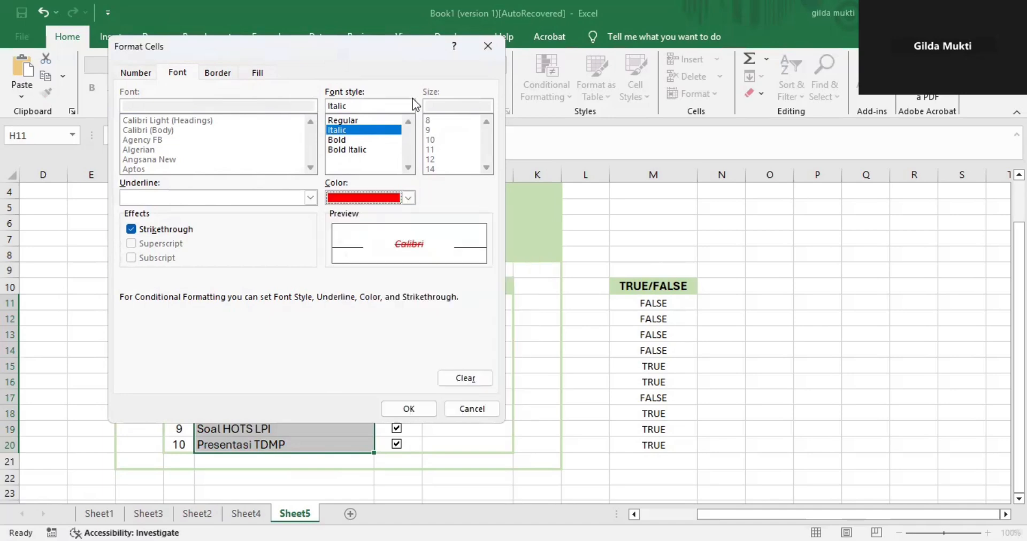
{"action": "left_click", "coordinate": [408, 198]}
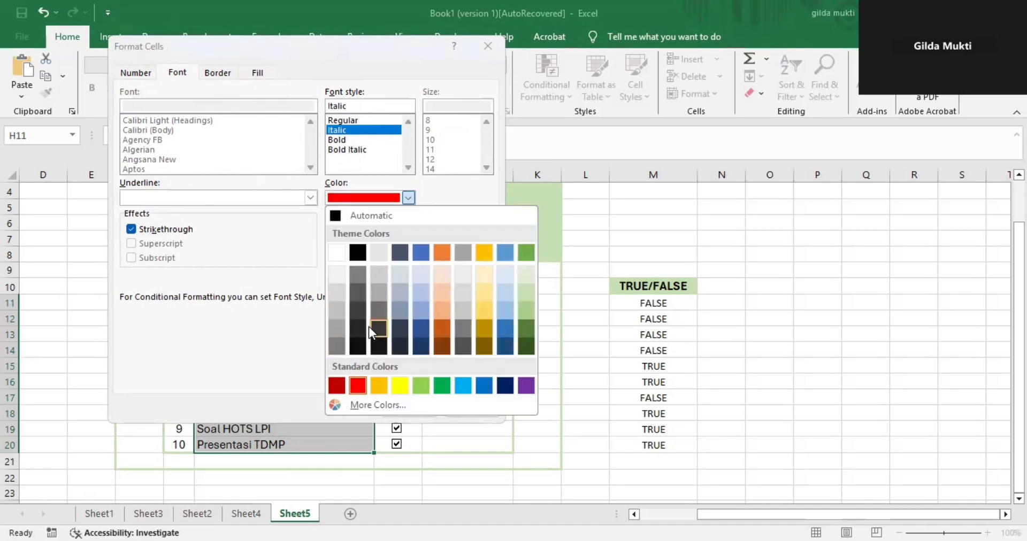
{"action": "left_click", "coordinate": [337, 385]}
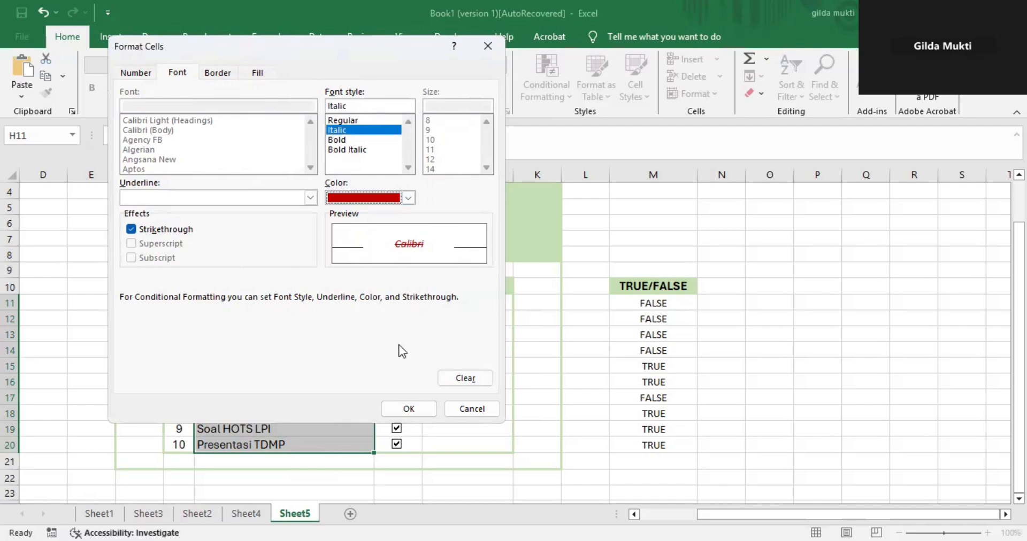
{"action": "left_click", "coordinate": [408, 410]}
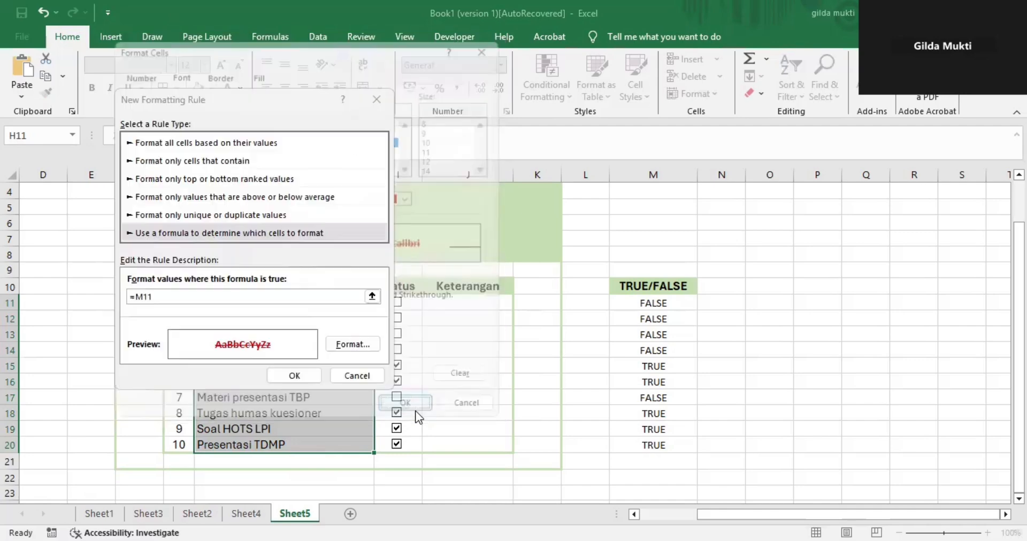
{"action": "left_click", "coordinate": [280, 376]}
- Tick the Status check box of the Mosi Nation activity to try out the conditional formatting
{"action": "left_click", "coordinate": [413, 349]}
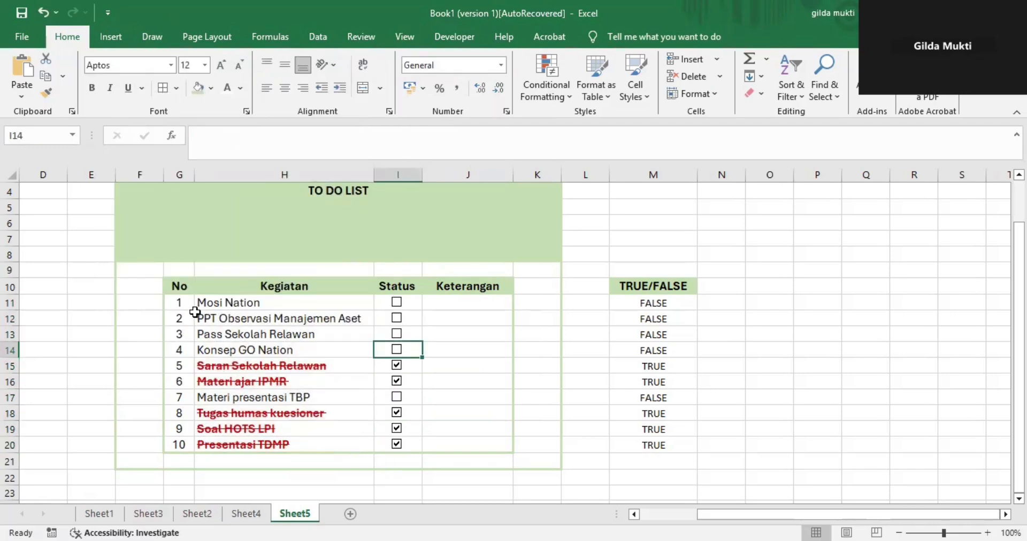
{"action": "left_click", "coordinate": [196, 317]}
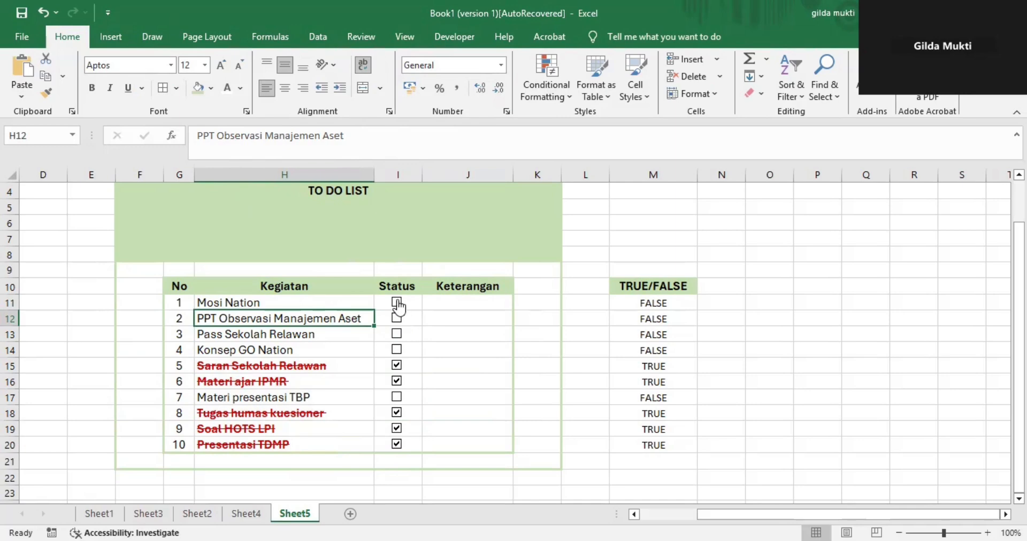
{"action": "left_click", "coordinate": [397, 303]}
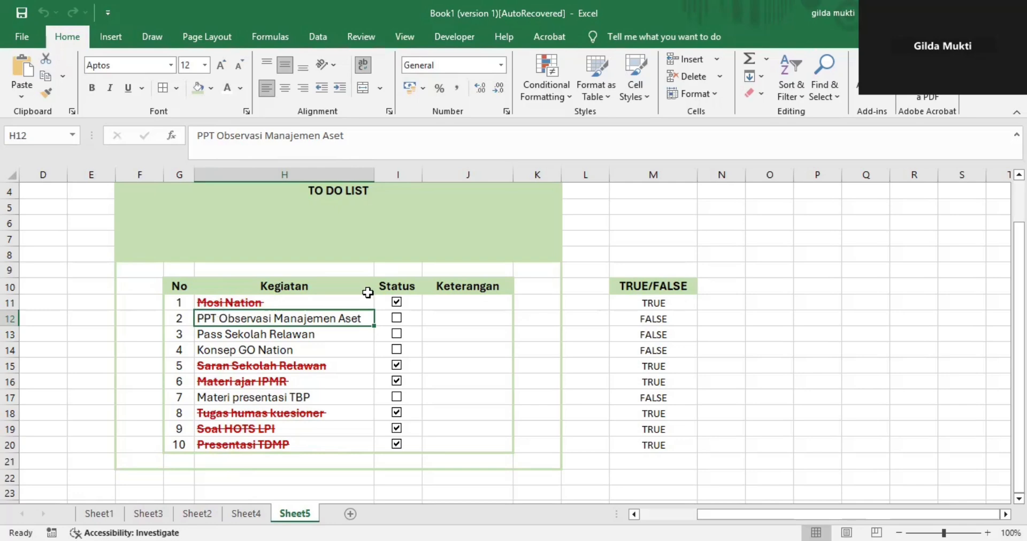
{"action": "left_click", "coordinate": [424, 297]}
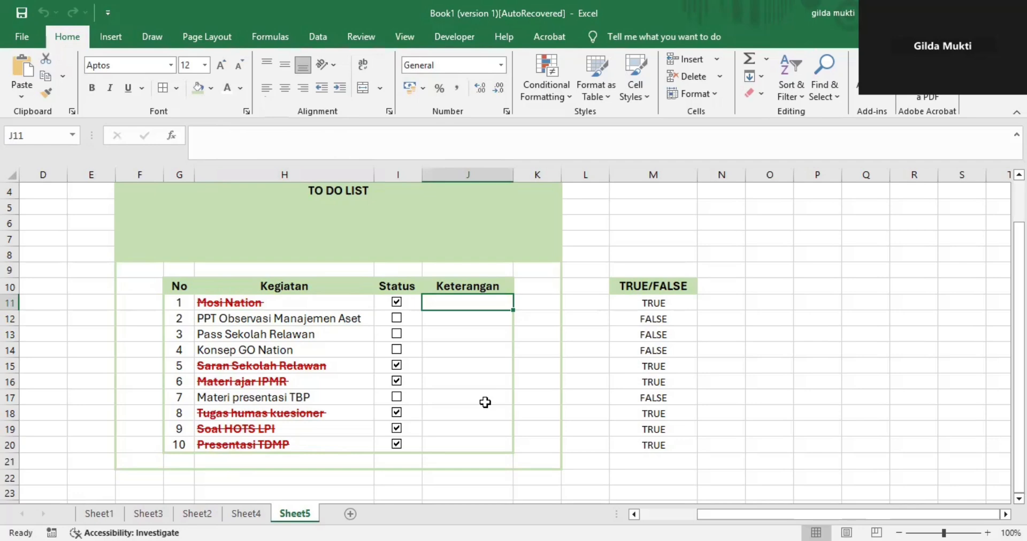
- Enter the summary heading Job in cell O10
{"action": "scroll", "coordinate": [632, 363], "scroll_direction": "right", "scroll_amount": 3}
{"action": "scroll", "coordinate": [632, 363], "scroll_direction": "left", "scroll_amount": 3}
{"action": "scroll", "coordinate": [632, 363], "scroll_direction": "right", "scroll_amount": 4}
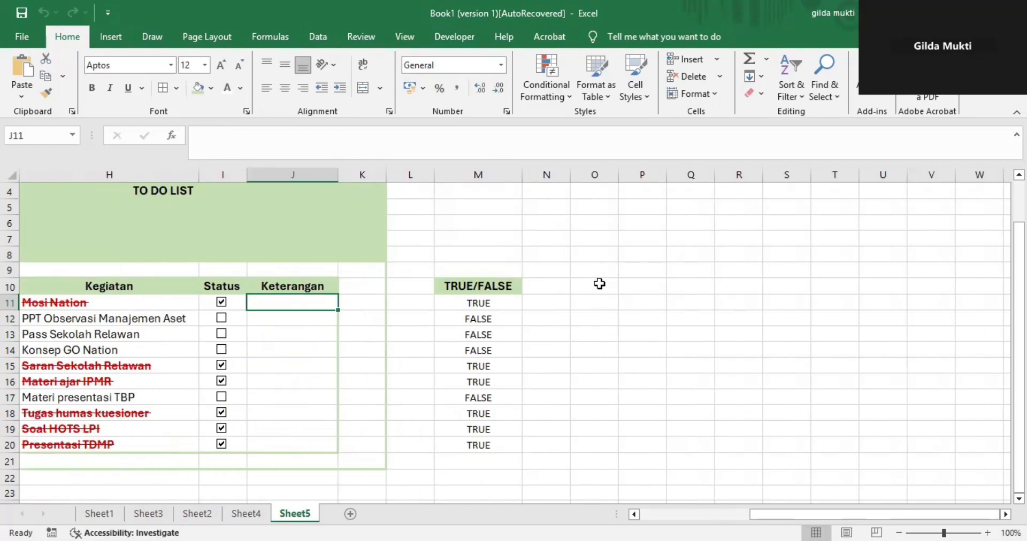
{"action": "left_click", "coordinate": [599, 284]}
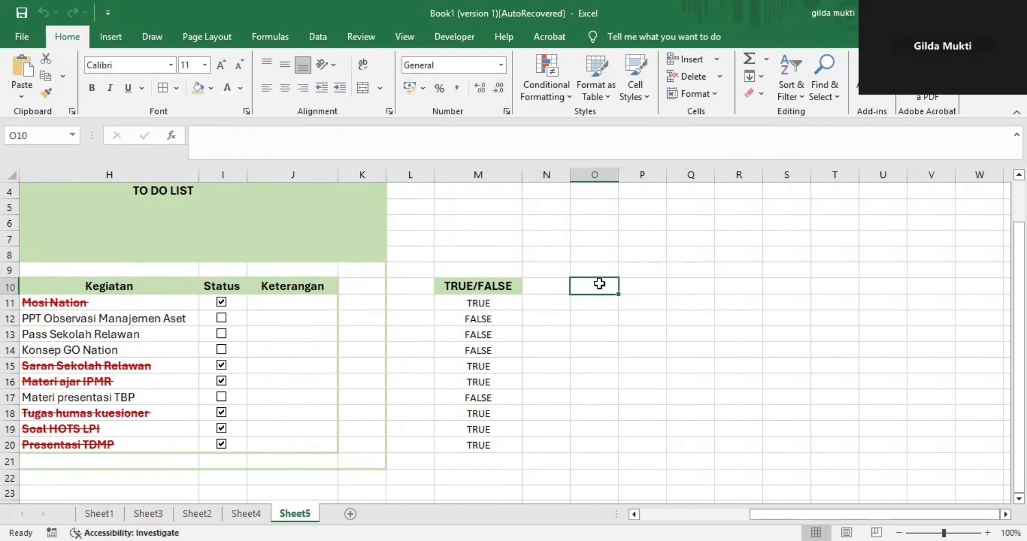
{"action": "type", "text": "JOb"}
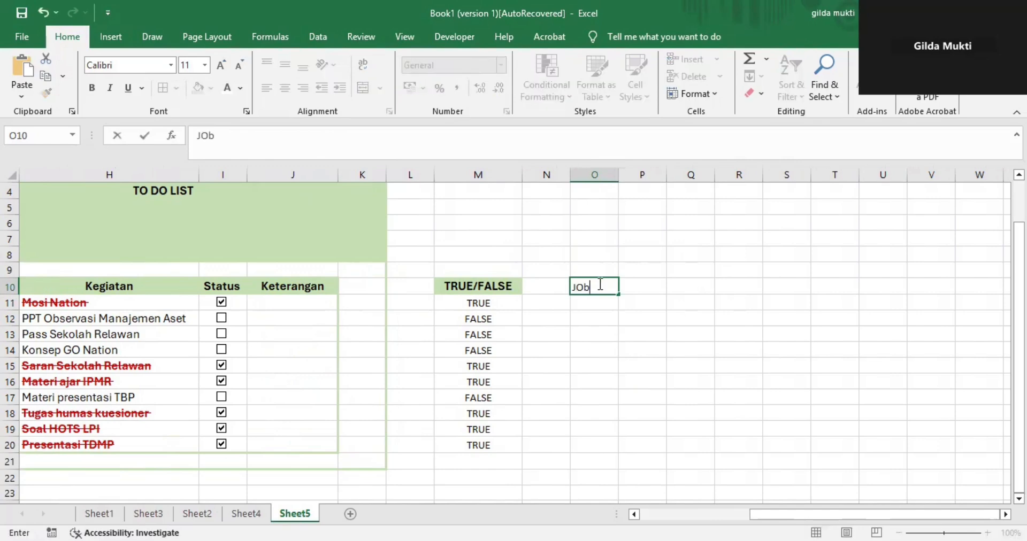
{"action": "key", "text": "BackSpace"}
{"action": "key", "text": "BackSpace"}
{"action": "type", "text": "ob"}
- Enter the summary headings Pending in Q10 and Done in S10
{"action": "key", "text": "Tab"}
{"action": "key", "text": "Tab"}
{"action": "type", "text": "Pendi"}
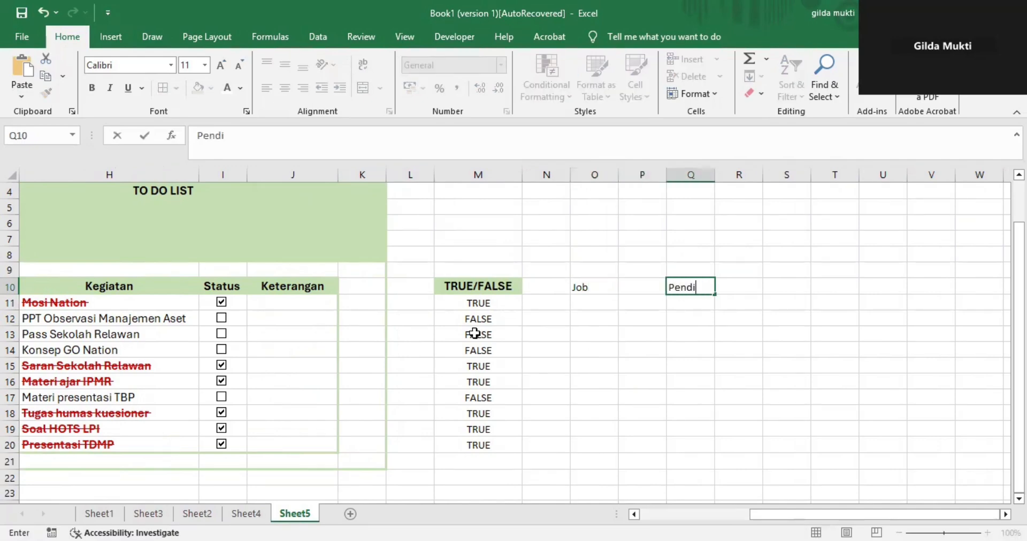
{"action": "type", "text": "m"}
{"action": "key", "text": "BackSpace"}
{"action": "type", "text": "ng"}
{"action": "key", "text": "Tab"}
{"action": "key", "text": "Tab"}
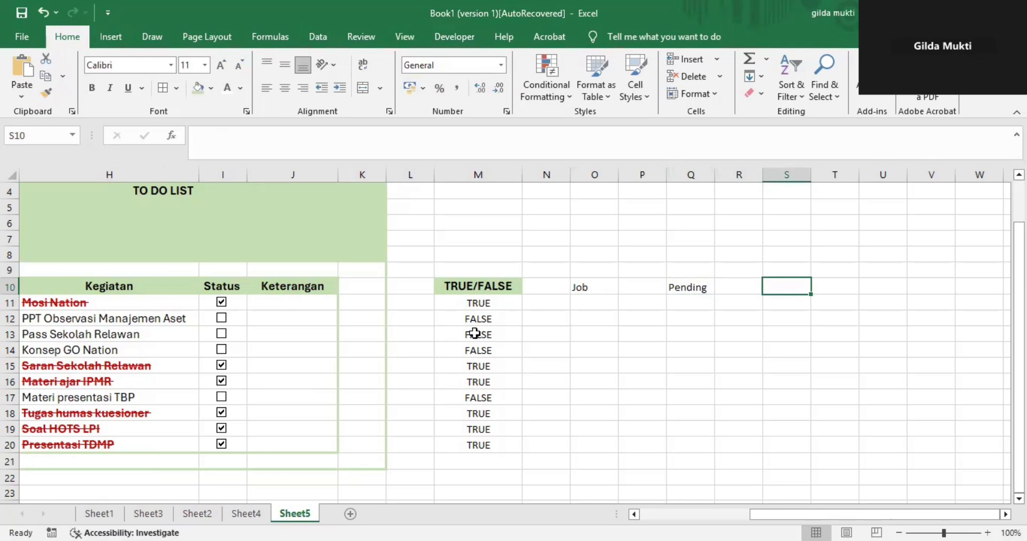
{"action": "type", "text": "Doe"}
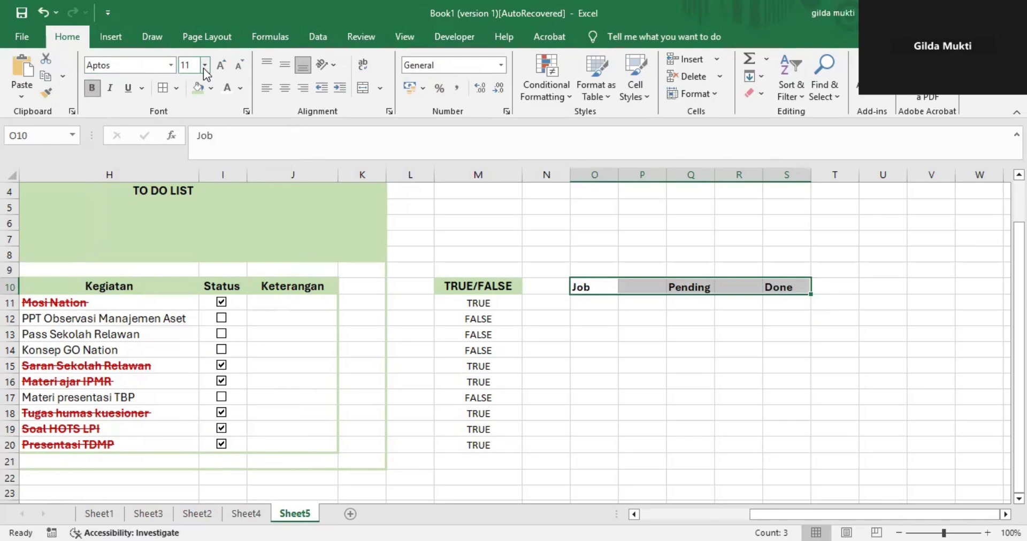
- Set the headings in O10:S10 to 12-point, centre them horizontally and vertically, and widen column Q slightly
{"action": "left_click", "coordinate": [205, 65]}
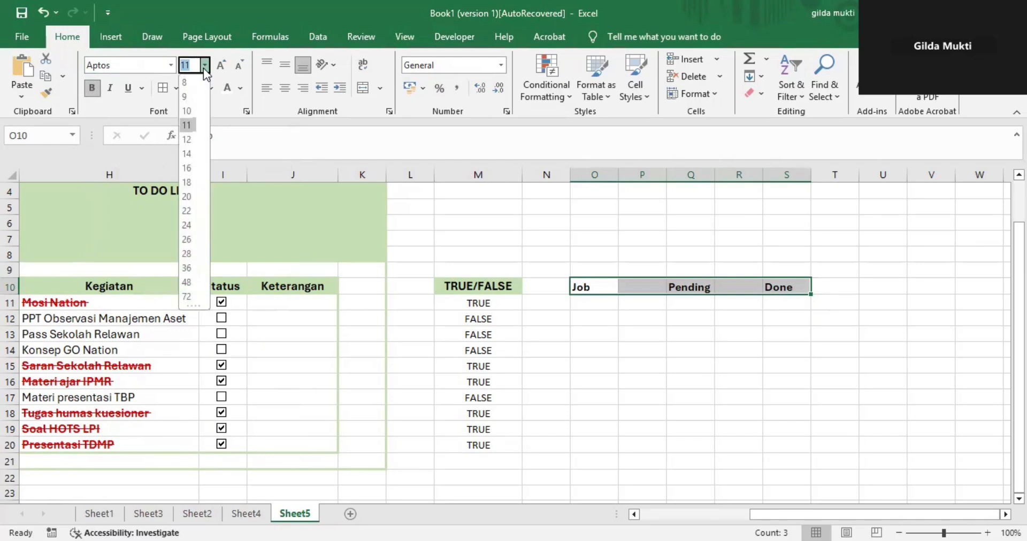
{"action": "left_click", "coordinate": [188, 139]}
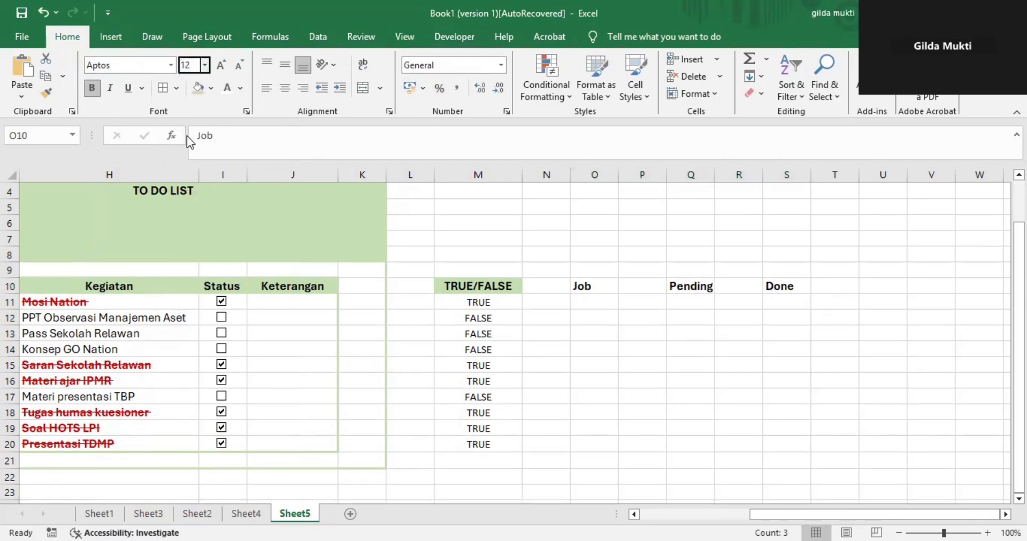
{"action": "left_click", "coordinate": [285, 66]}
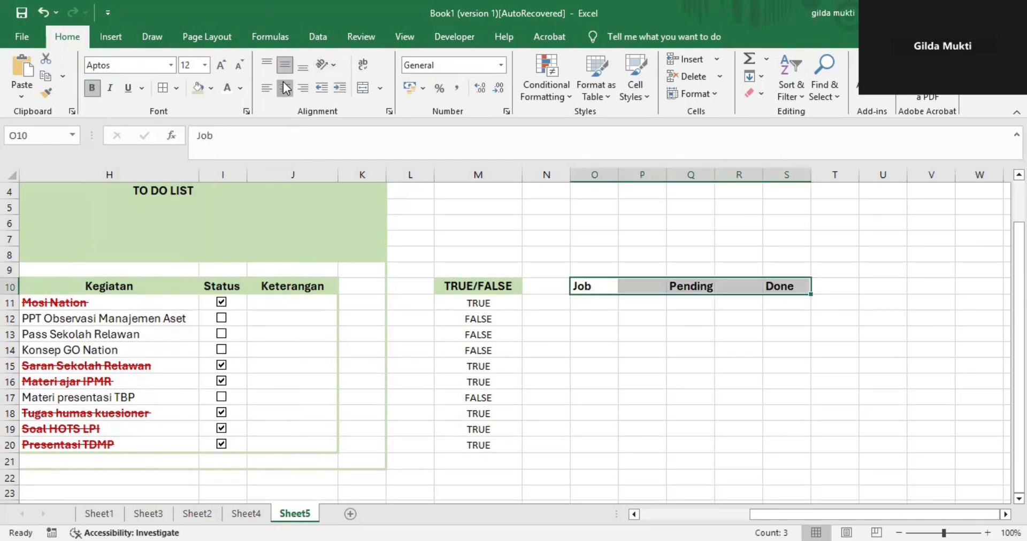
{"action": "left_click", "coordinate": [285, 88]}
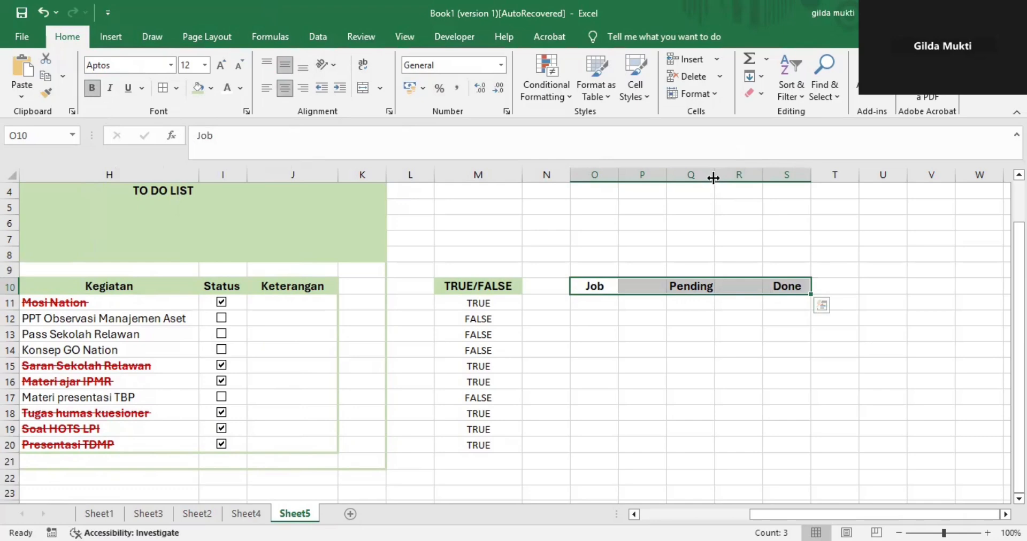
{"action": "left_click_drag", "start_coordinate": [714, 176], "coordinate": [725, 175]}
{"action": "left_click", "coordinate": [643, 329]}
- Merge and centre the two cells in rows 11 and 12 beneath each of the Job, Pending and Done headings
{"action": "left_click", "coordinate": [610, 290]}
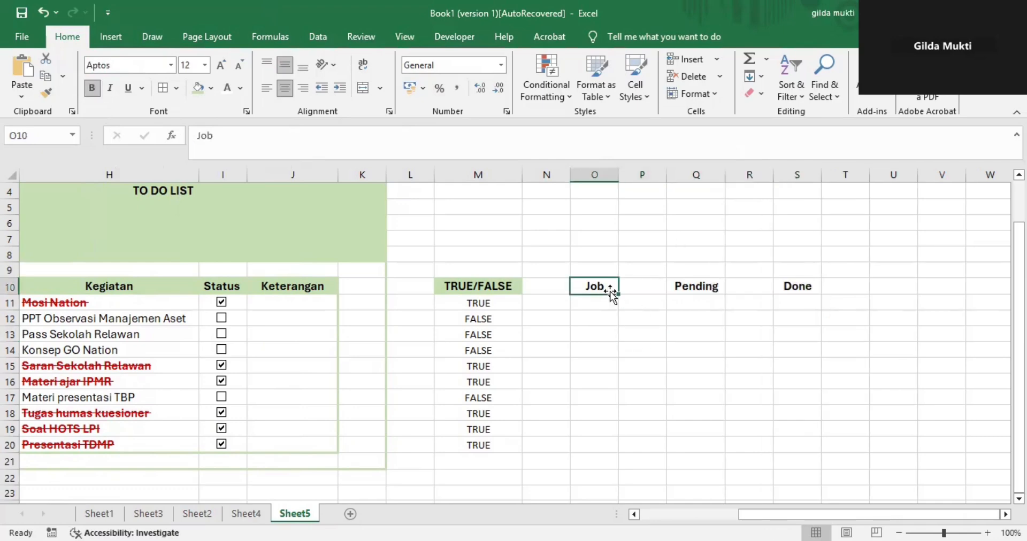
{"action": "key", "text": "Return"}
{"action": "key", "text": "shift+Down"}
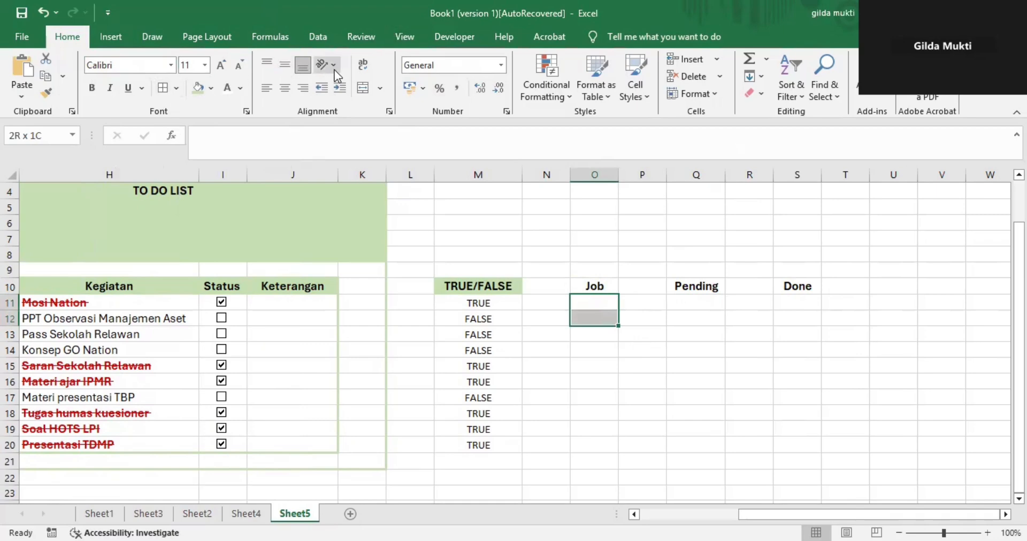
{"action": "left_click", "coordinate": [363, 87]}
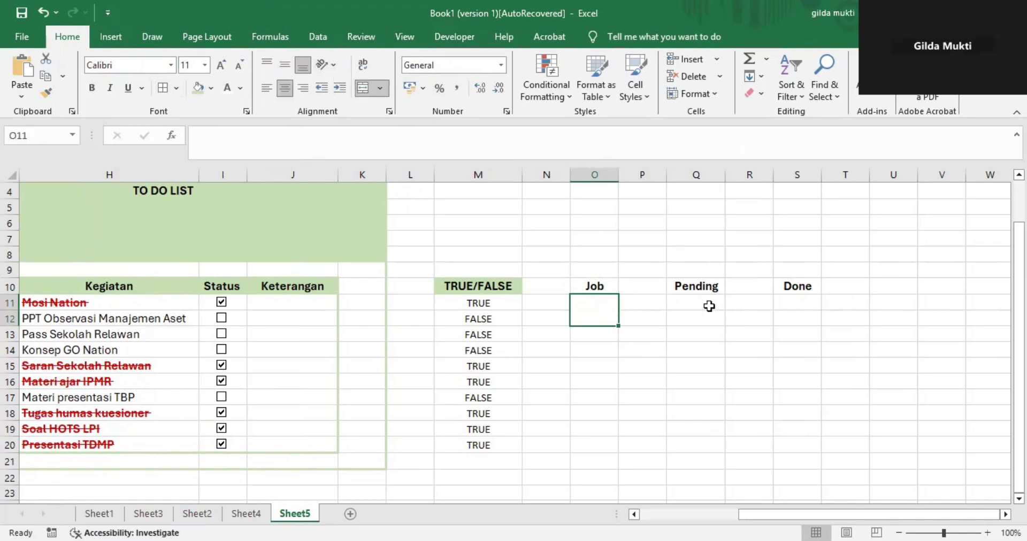
{"action": "left_click_drag", "start_coordinate": [710, 305], "coordinate": [709, 320]}
{"action": "left_click_drag", "start_coordinate": [797, 304], "coordinate": [797, 320]}
- Fill the Job, Pending and Done heading cells with Green, Accent 6, Lighter 60%
{"action": "left_click", "coordinate": [594, 286]}
{"action": "left_click", "coordinate": [211, 87]}
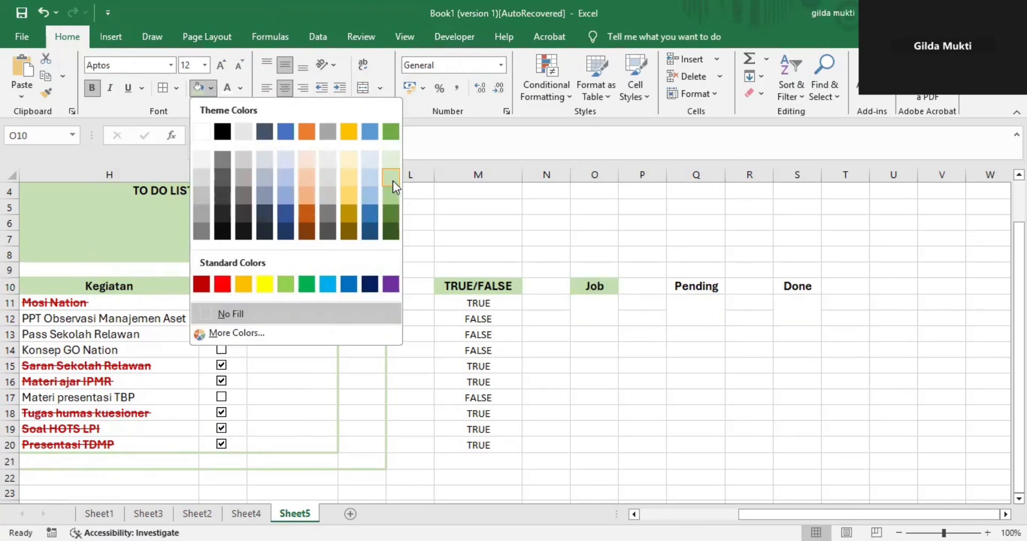
{"action": "left_click", "coordinate": [391, 177]}
{"action": "left_click", "coordinate": [696, 286]}
{"action": "left_click", "coordinate": [211, 87]}
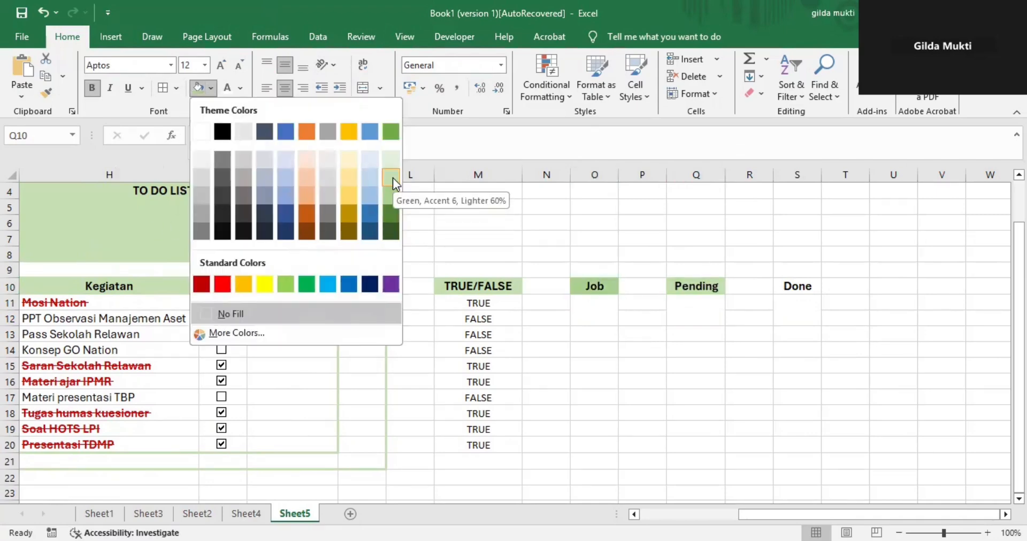
{"action": "left_click", "coordinate": [392, 179]}
{"action": "left_click", "coordinate": [797, 287]}
{"action": "left_click", "coordinate": [594, 287]}
{"action": "left_click", "coordinate": [797, 287]}
{"action": "left_click", "coordinate": [199, 87]}
- Apply a green outline border around the Job, Pending and Done blocks in rows 10 to 12
{"action": "left_click", "coordinate": [590, 289]}
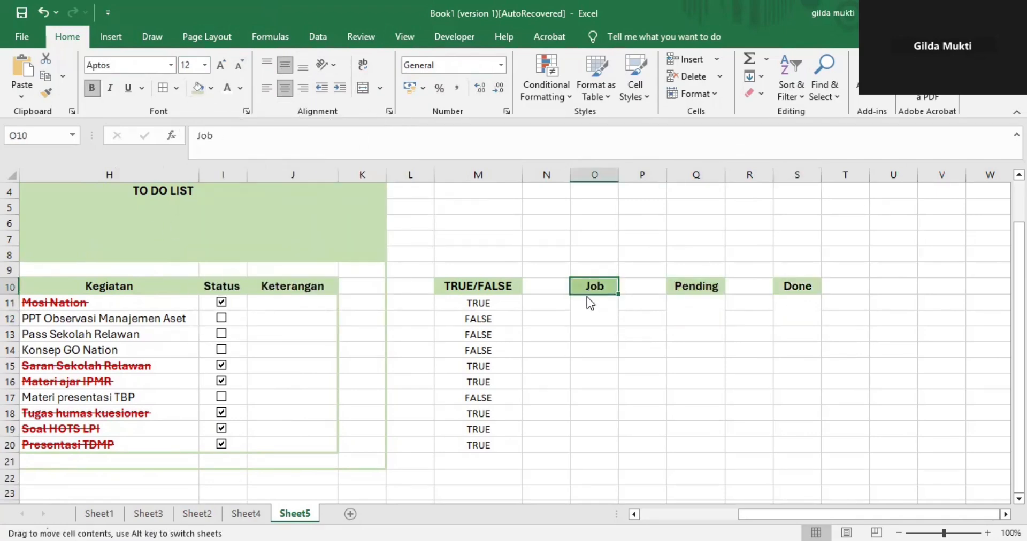
{"action": "left_click_drag", "start_coordinate": [590, 303], "coordinate": [590, 321]}
{"action": "key", "text": "ctrl+1"}
{"action": "left_click", "coordinate": [265, 112]}
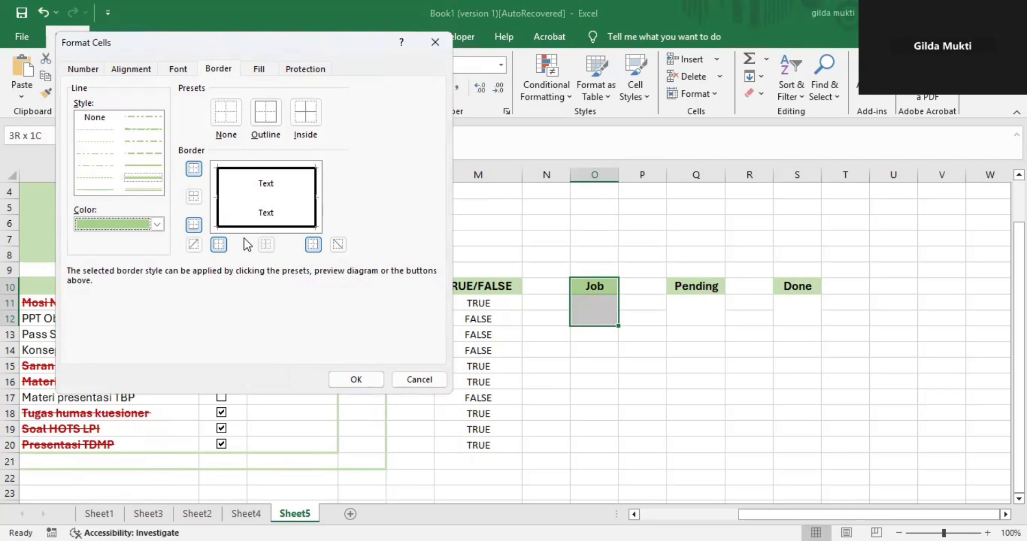
{"action": "left_click", "coordinate": [361, 378]}
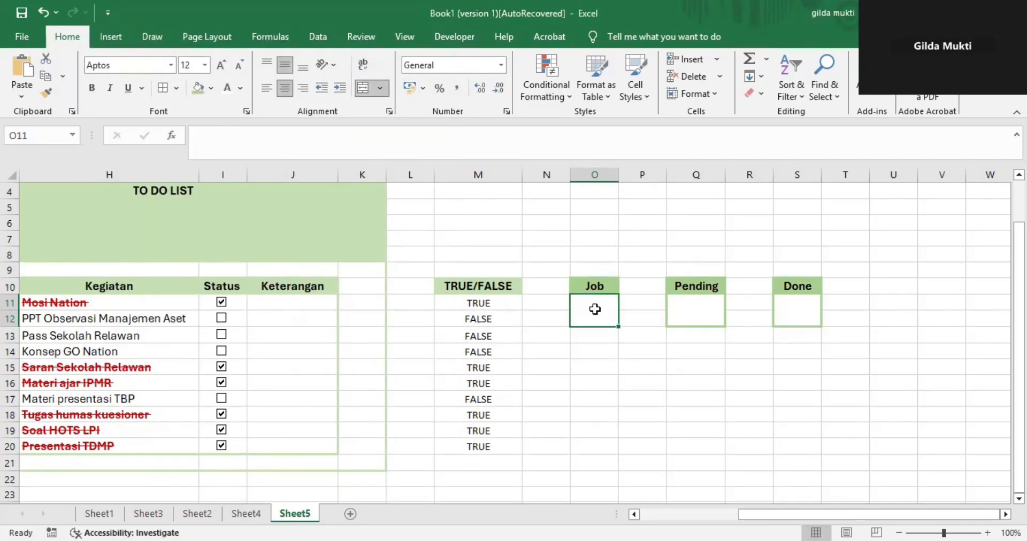
- Count the listed activities in the merged cell below the Job heading with =COUNTA(H11:H20)
{"action": "type", "text": "=c"}
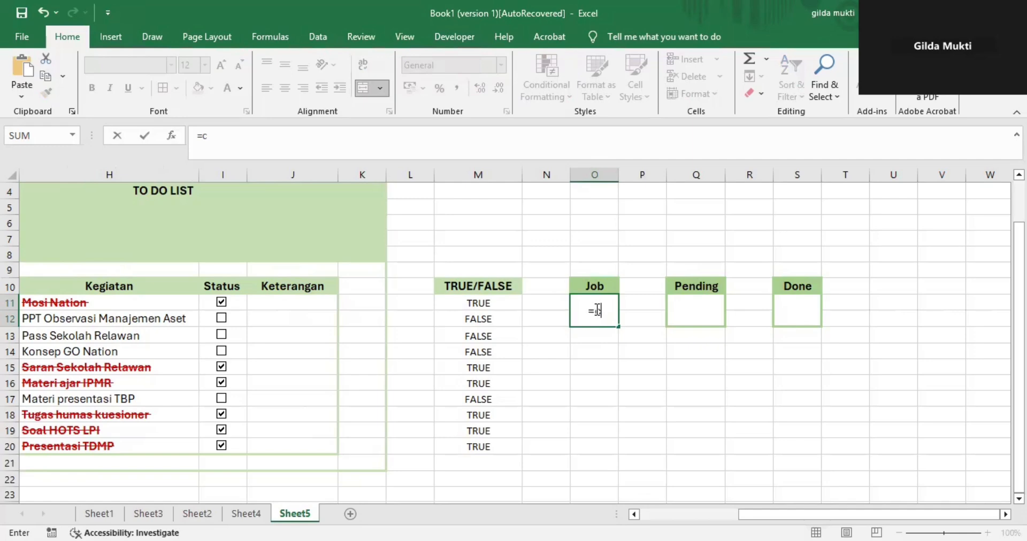
{"action": "type", "text": "ou"}
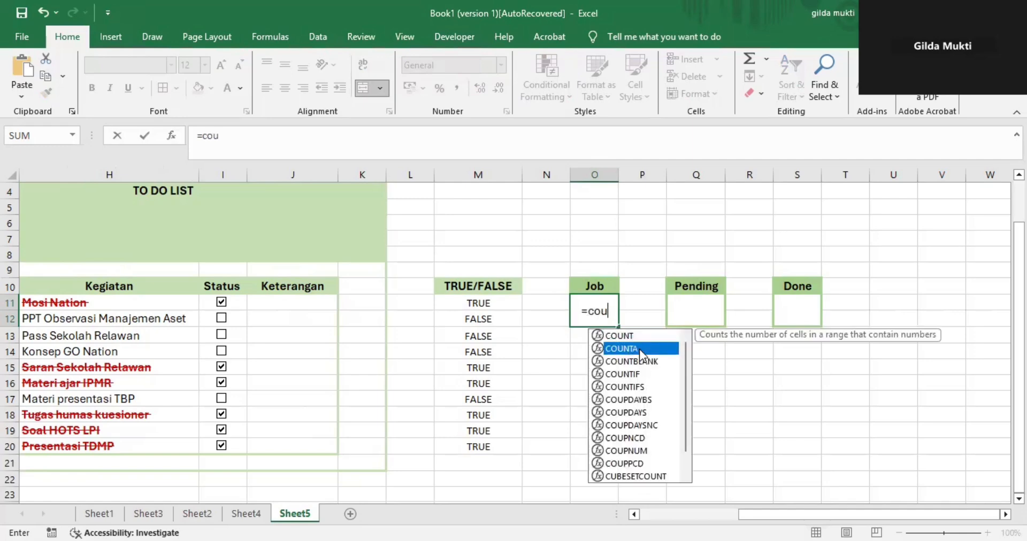
{"action": "double_click", "coordinate": [640, 348]}
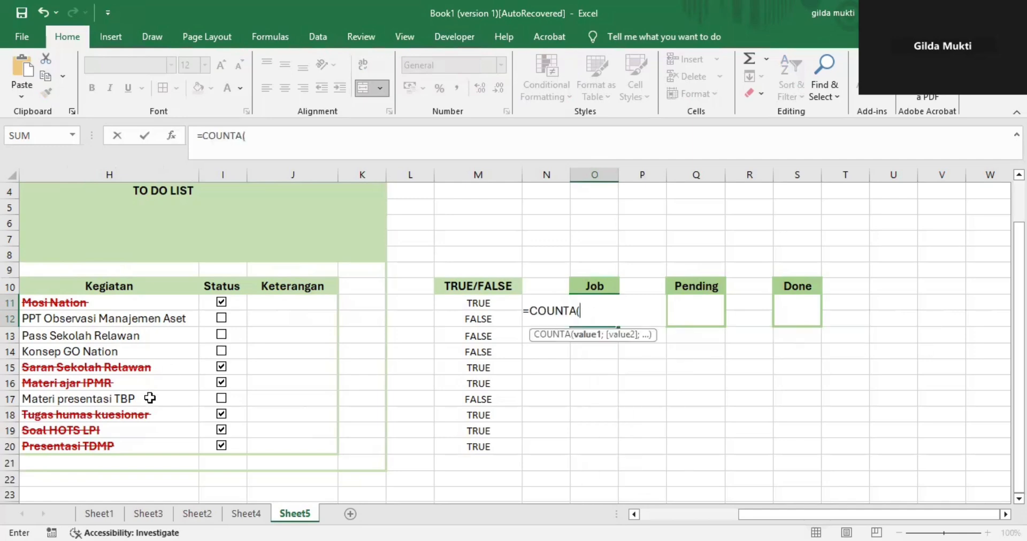
{"action": "left_click", "coordinate": [146, 445]}
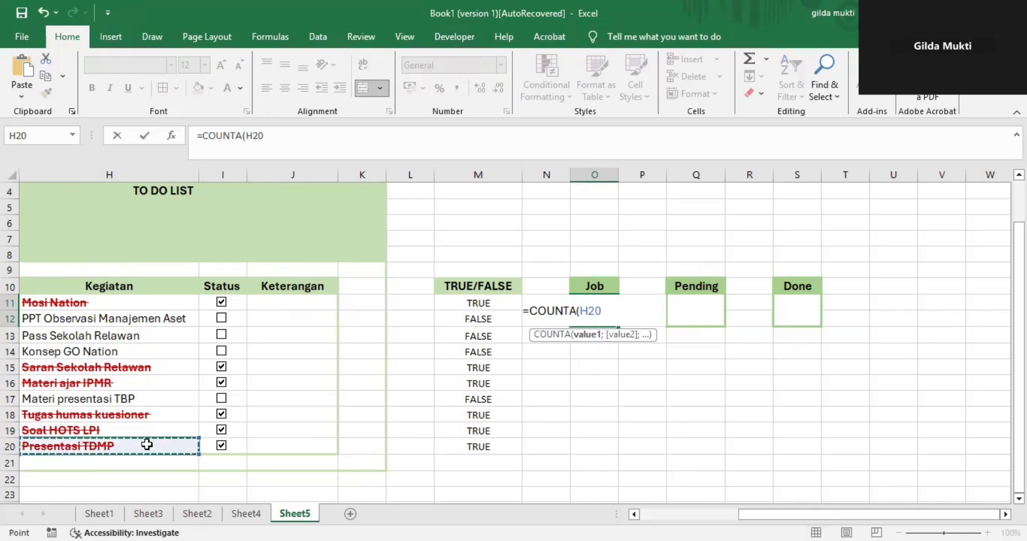
{"action": "key", "text": "shift+Up"}
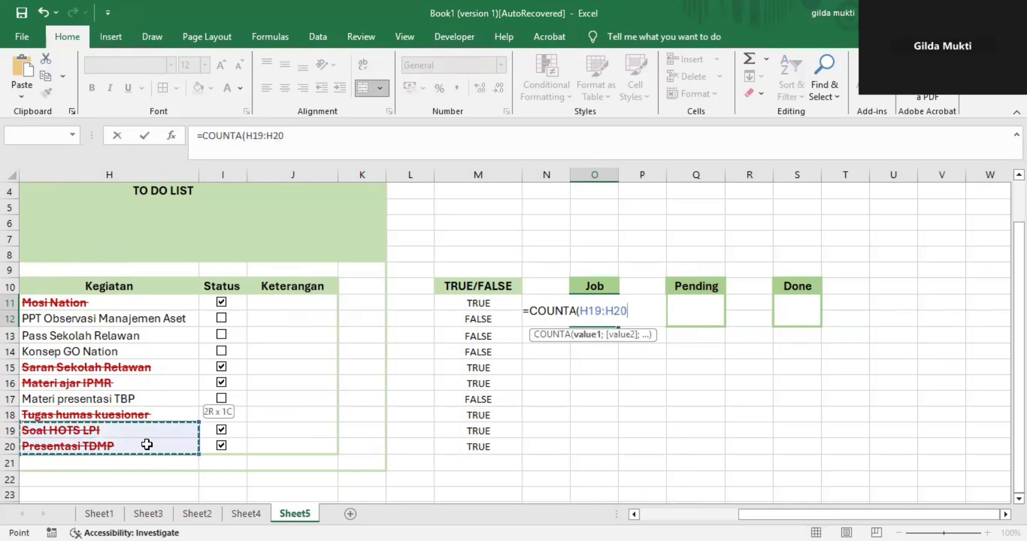
{"action": "key", "text": "shift+Up"}
{"action": "key", "text": "shift+Up"}
{"action": "key", "text": "shift+Up"}
{"action": "key", "text": "shift+Up"}
{"action": "key", "text": "shift+Up"}
{"action": "key", "text": "shift+Up"}
{"action": "key", "text": "shift+Up"}
{"action": "key", "text": "shift+Up"}
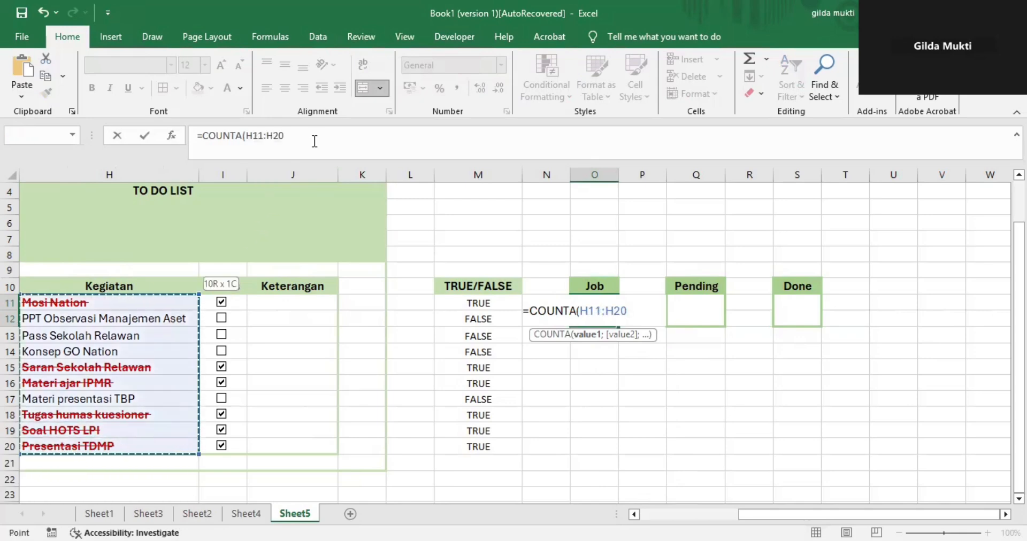
{"action": "type", "text": ")"}
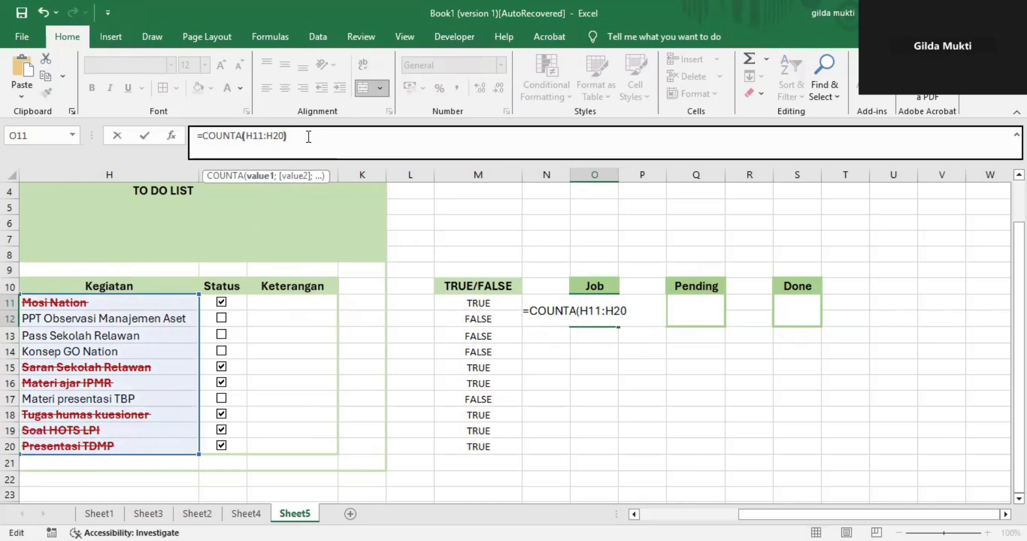
{"action": "key", "text": "ctrl+Return"}
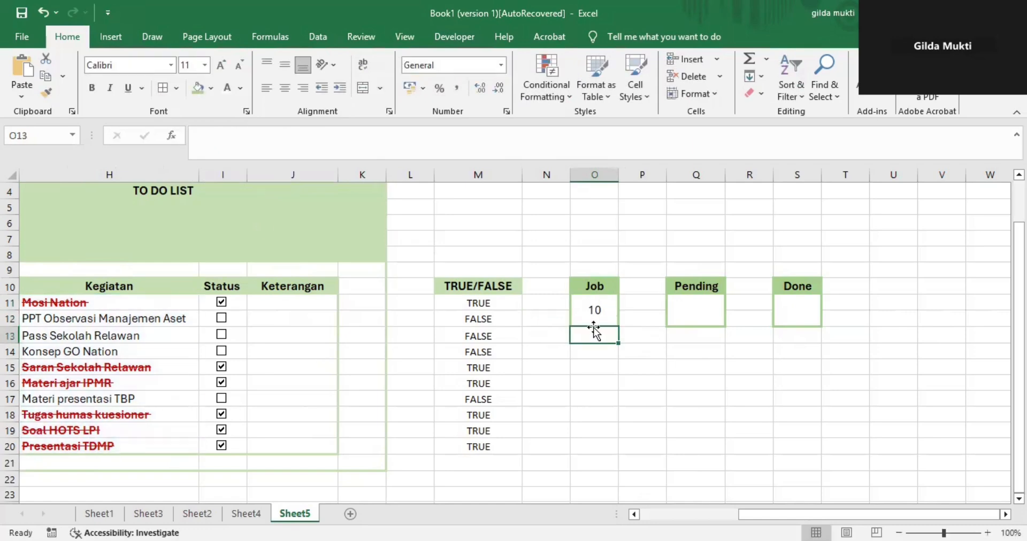
- Count the unfinished activities in the merged cell below the Pending heading with =COUNTIF(M11:M20;False)
{"action": "scroll", "coordinate": [592, 327], "scroll_direction": "down", "scroll_amount": 2}
{"action": "scroll", "coordinate": [593, 330], "scroll_direction": "up", "scroll_amount": 1}
{"action": "scroll", "coordinate": [594, 330], "scroll_direction": "up", "scroll_amount": 1}
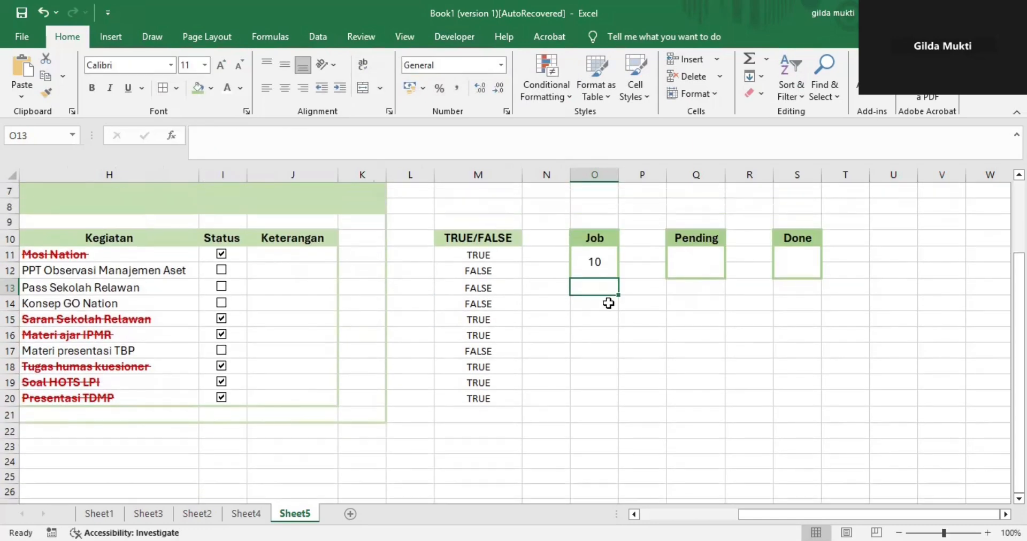
{"action": "left_click", "coordinate": [614, 262]}
{"action": "left_click", "coordinate": [717, 262]}
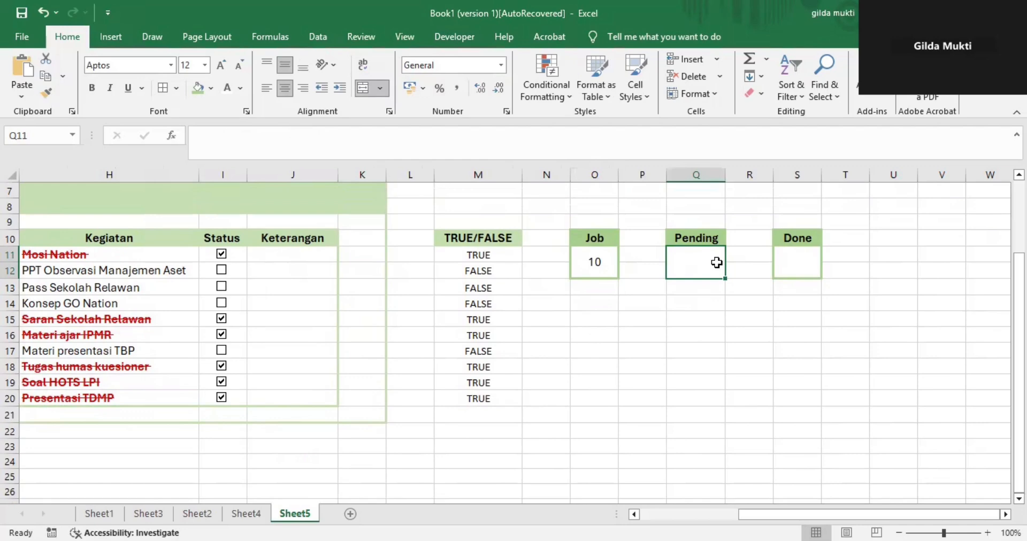
{"action": "type", "text": "="}
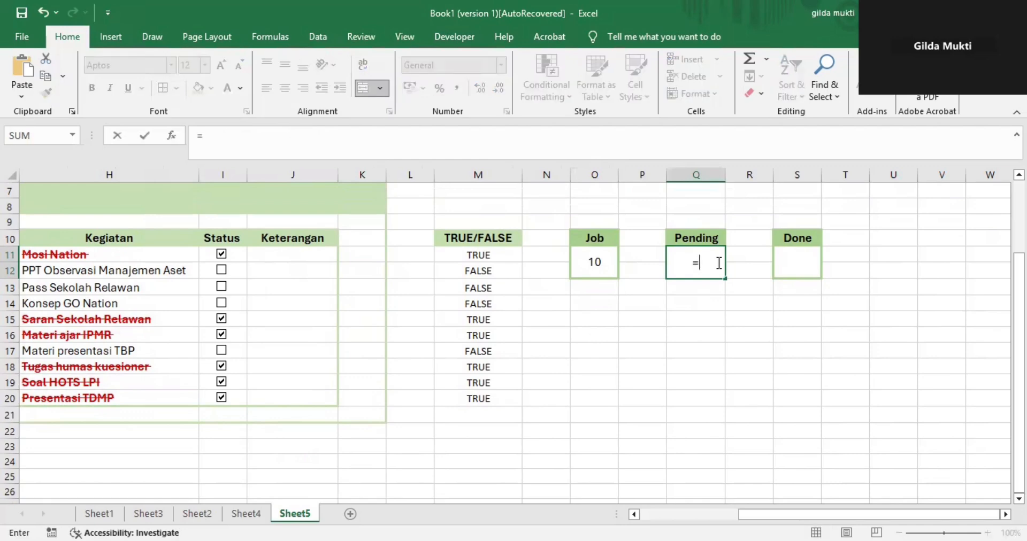
{"action": "type", "text": "c"}
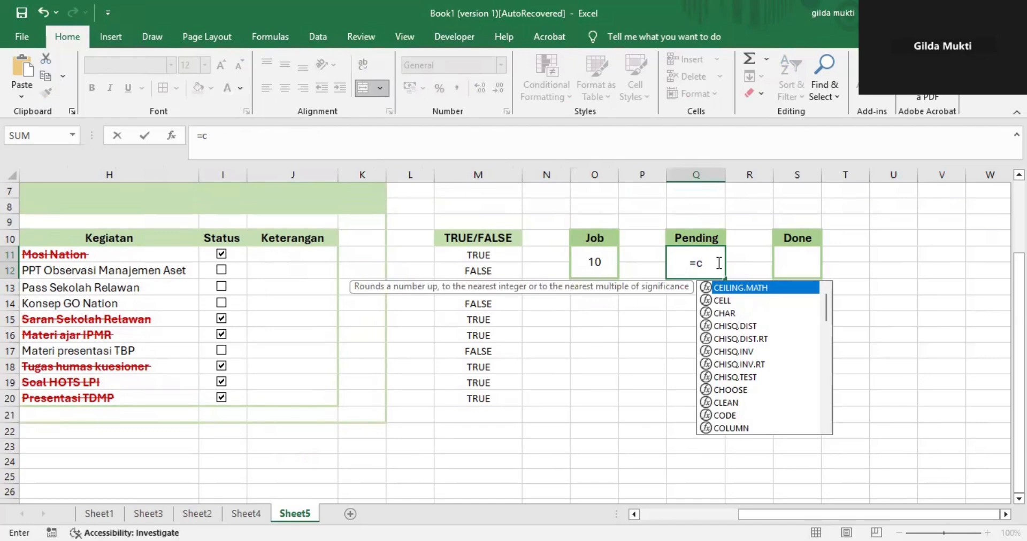
{"action": "type", "text": "ountif"}
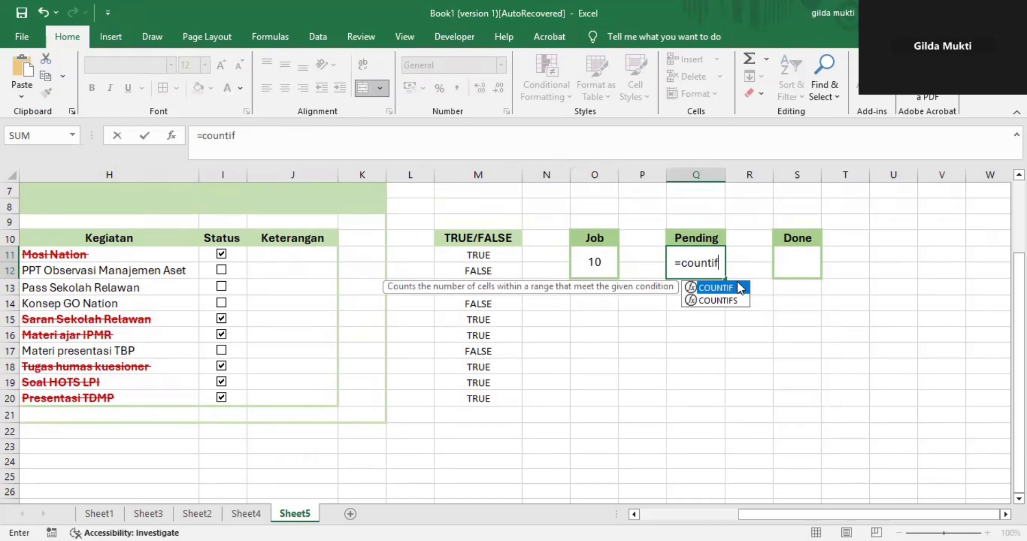
{"action": "key", "text": "Tab"}
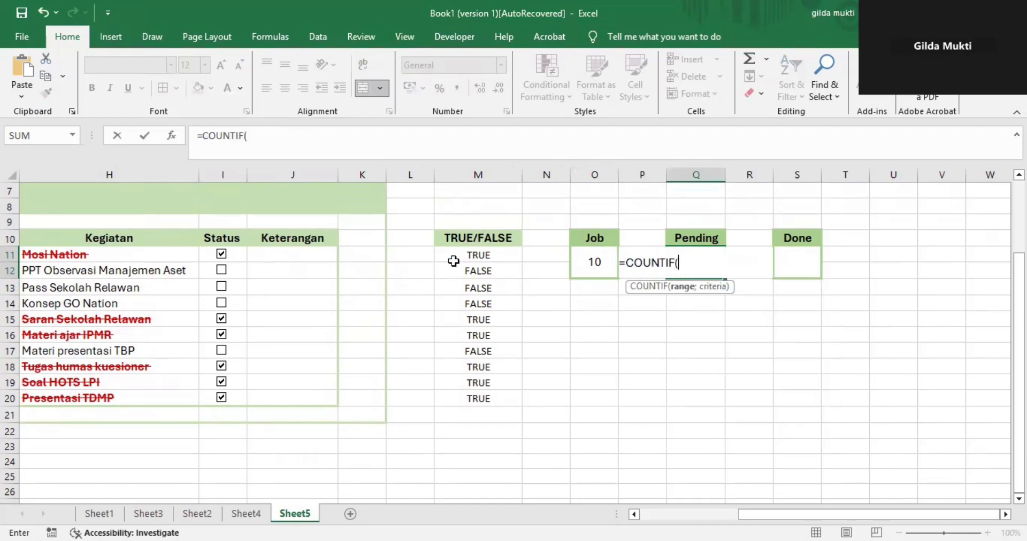
{"action": "left_click", "coordinate": [455, 249]}
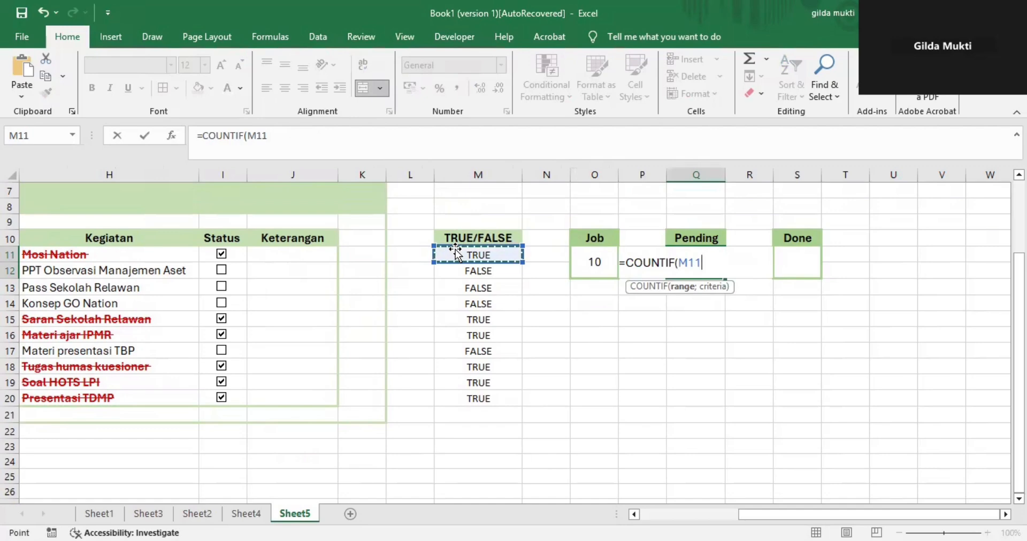
{"action": "key", "text": "shift+Down"}
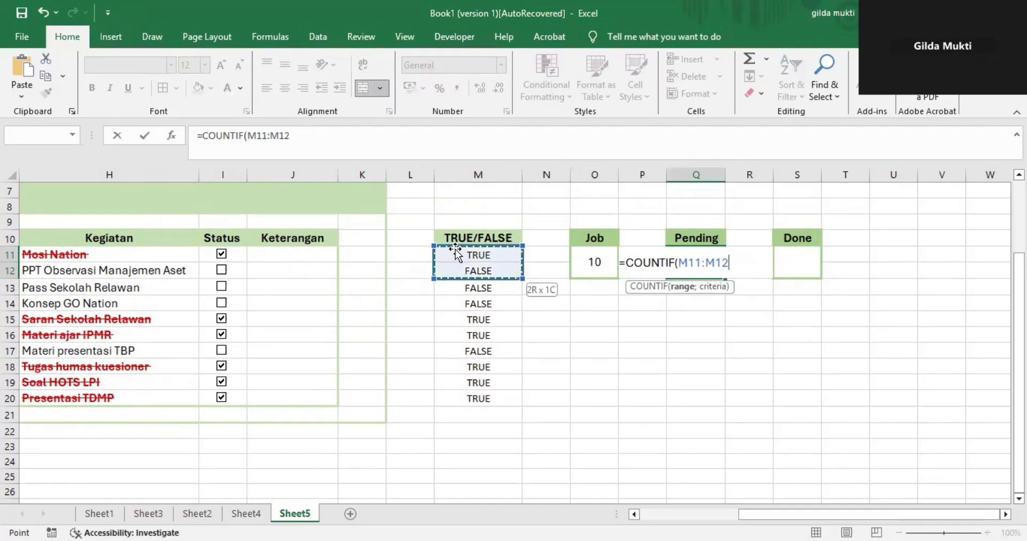
{"action": "key", "text": "ctrl+shift+Down"}
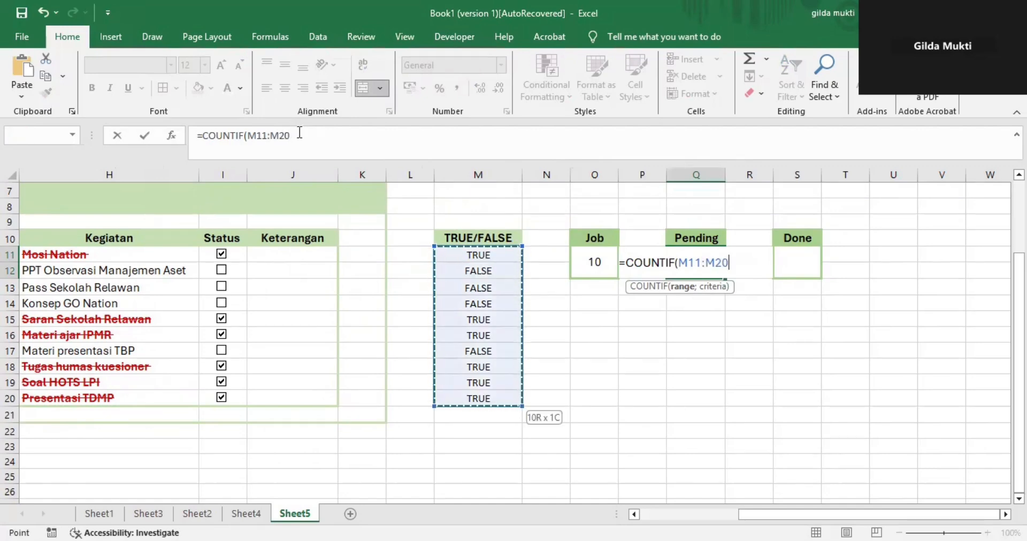
{"action": "left_click", "coordinate": [299, 133]}
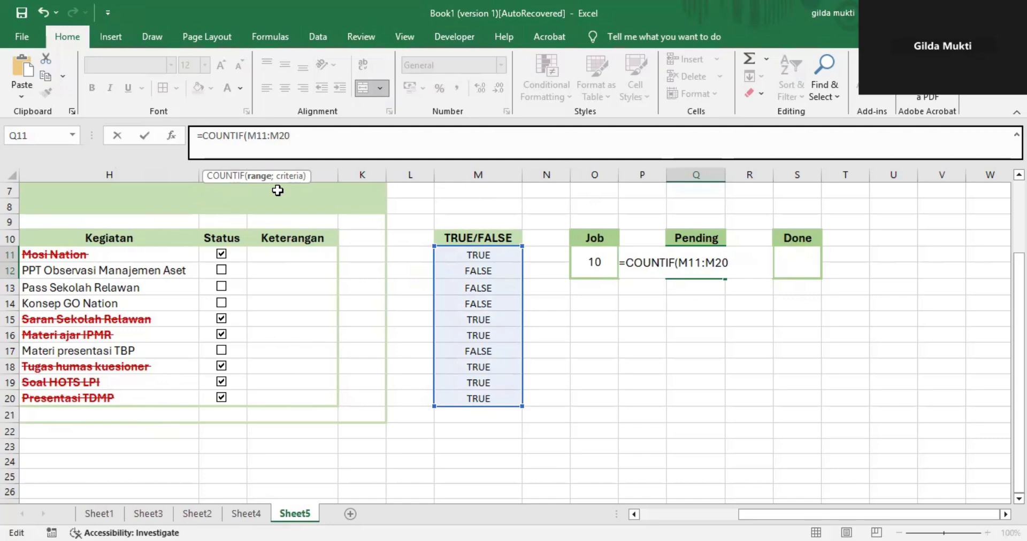
{"action": "type", "text": ";"}
{"action": "type", "text": "F"}
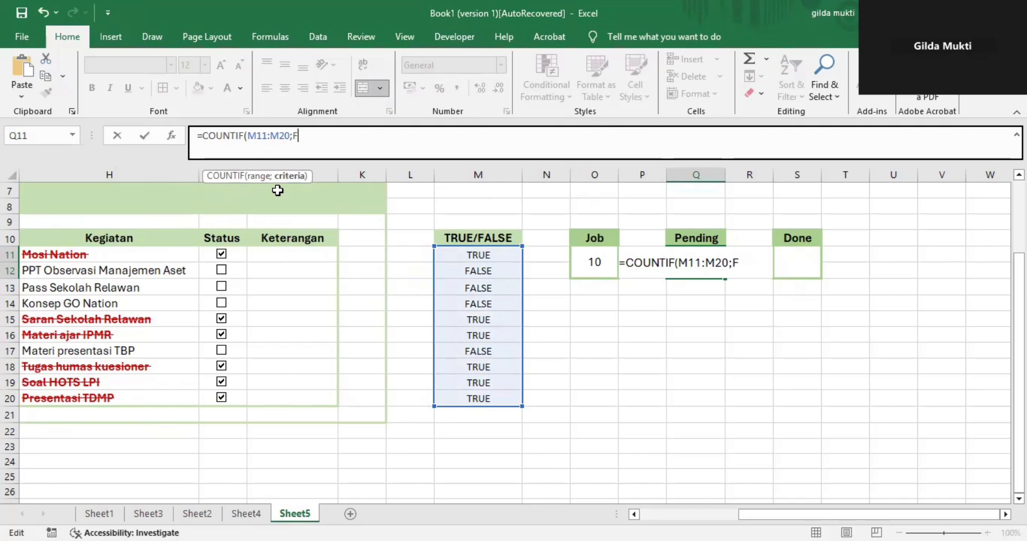
{"action": "type", "text": "alse"}
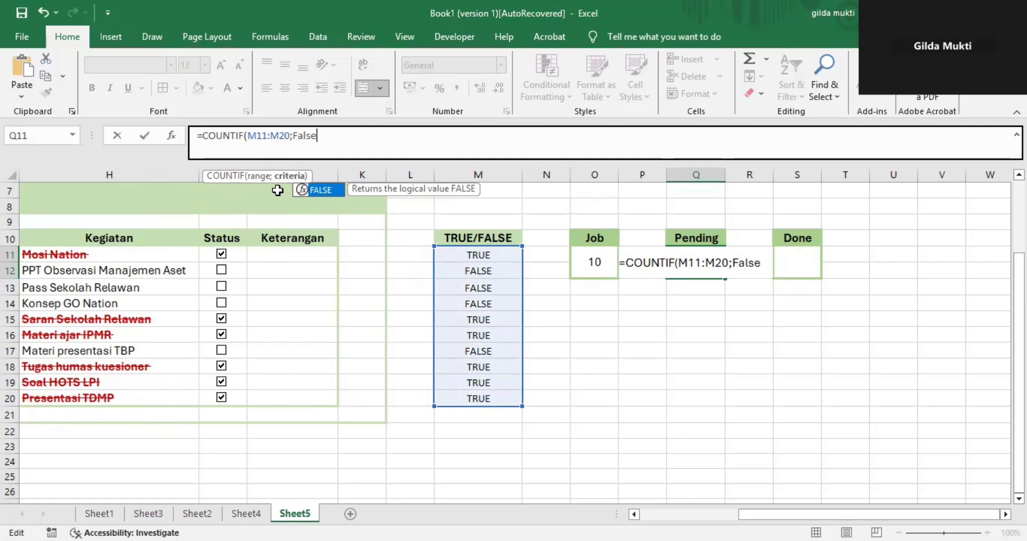
{"action": "key", "text": "Return"}
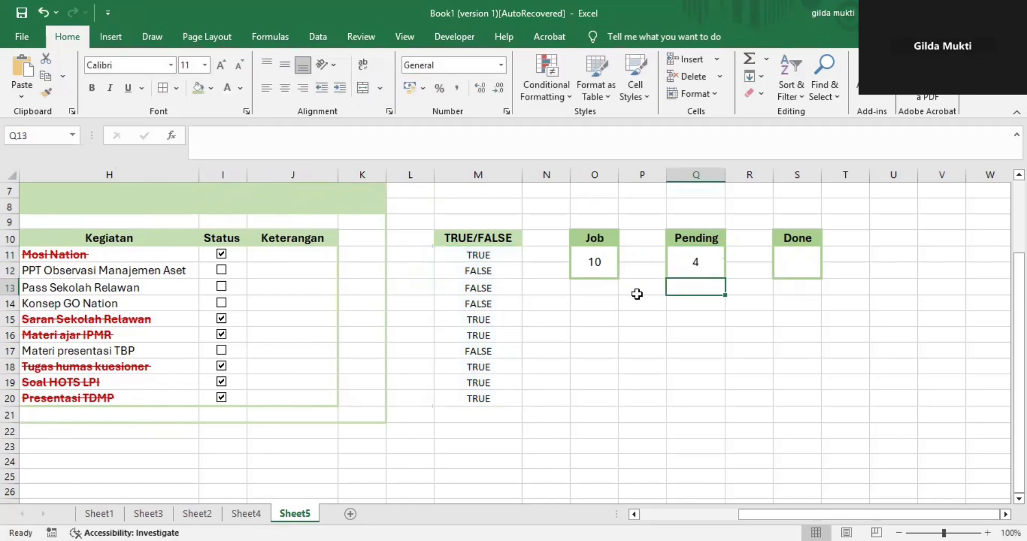
- Count the completed activities in the merged cell below the Done heading with =COUNTIF(M11:M20;True)
{"action": "left_click", "coordinate": [798, 258]}
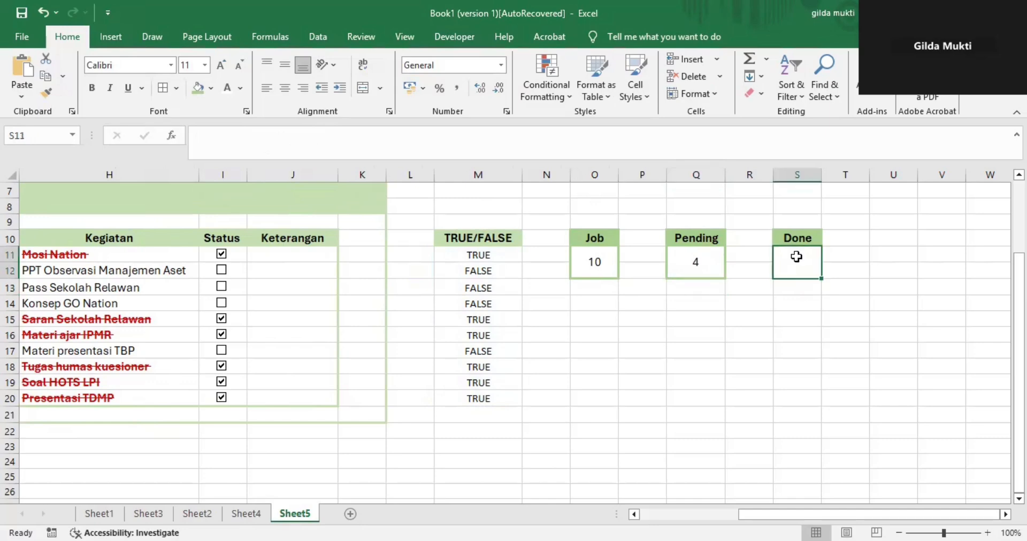
{"action": "double_click", "coordinate": [797, 256]}
{"action": "type", "text": "="}
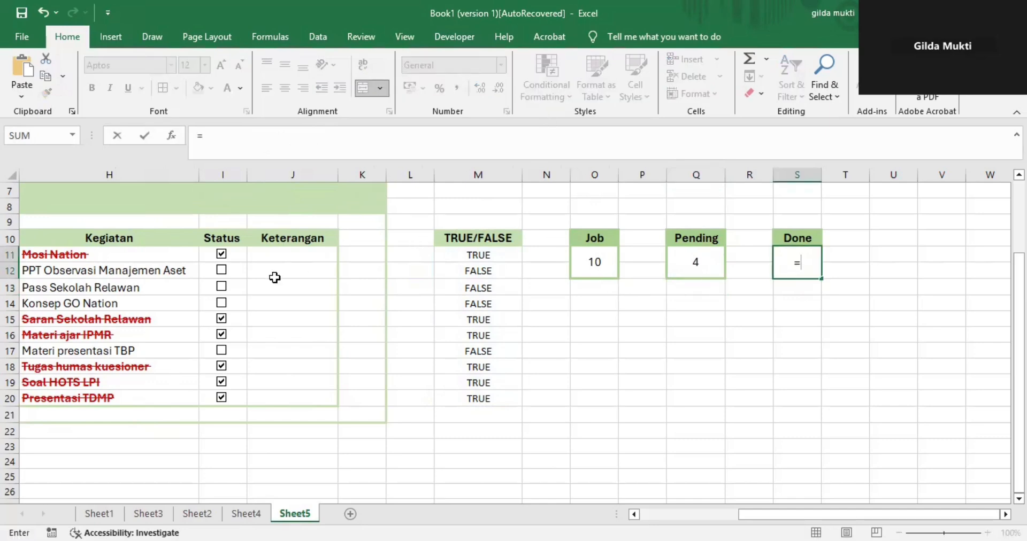
{"action": "type", "text": "count"}
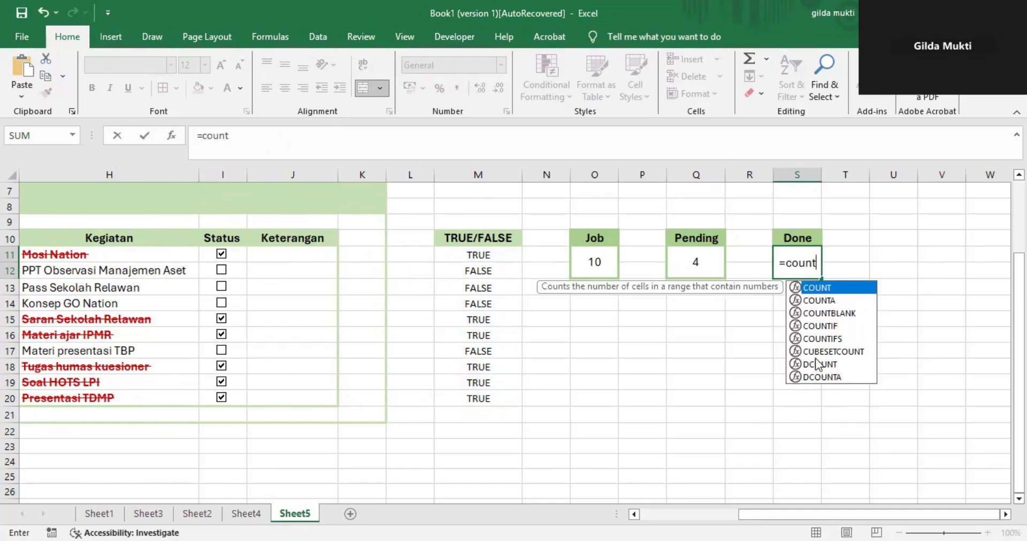
{"action": "left_click", "coordinate": [823, 327]}
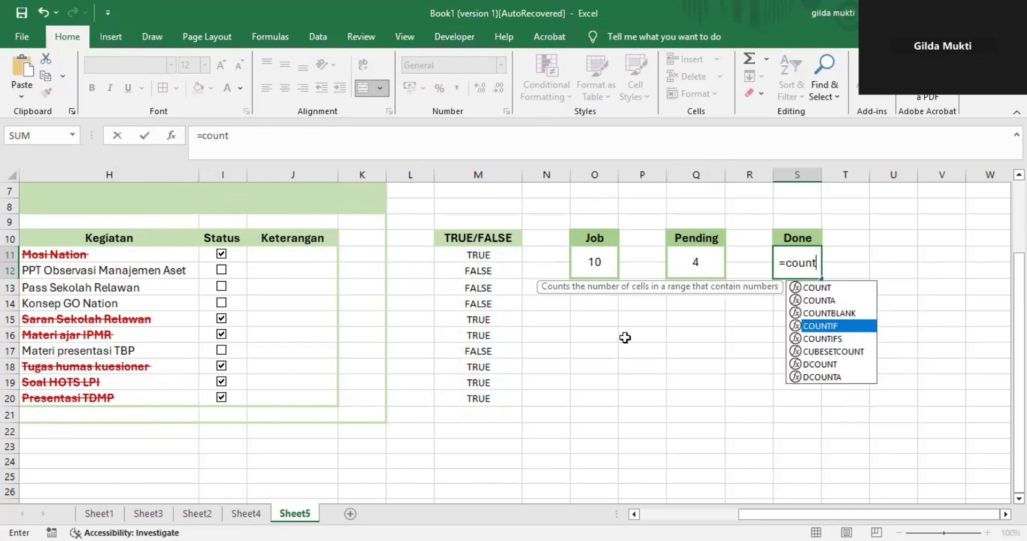
{"action": "key", "text": "Tab"}
{"action": "left_click", "coordinate": [464, 255]}
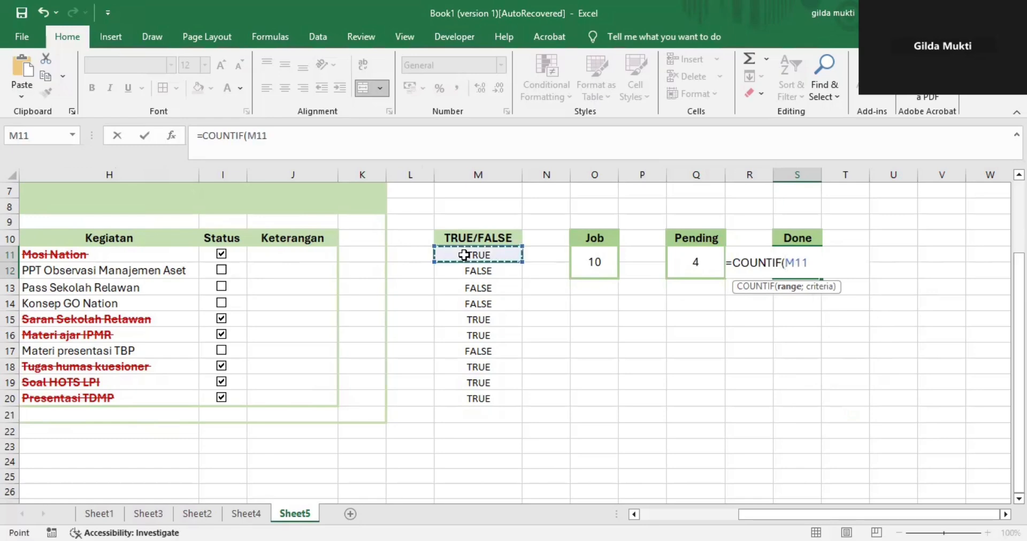
{"action": "key", "text": "shift+Down"}
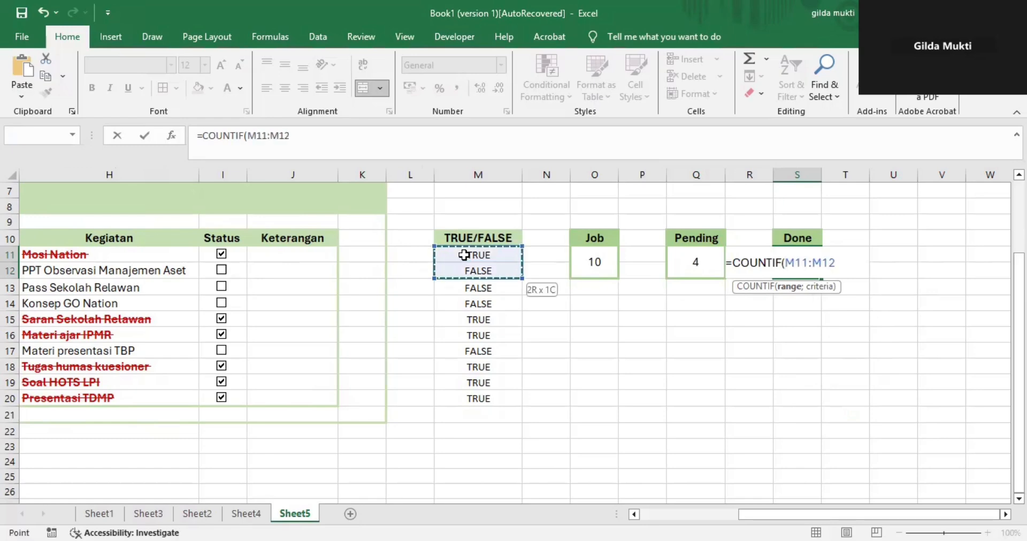
{"action": "key", "text": "ctrl+shift+Down"}
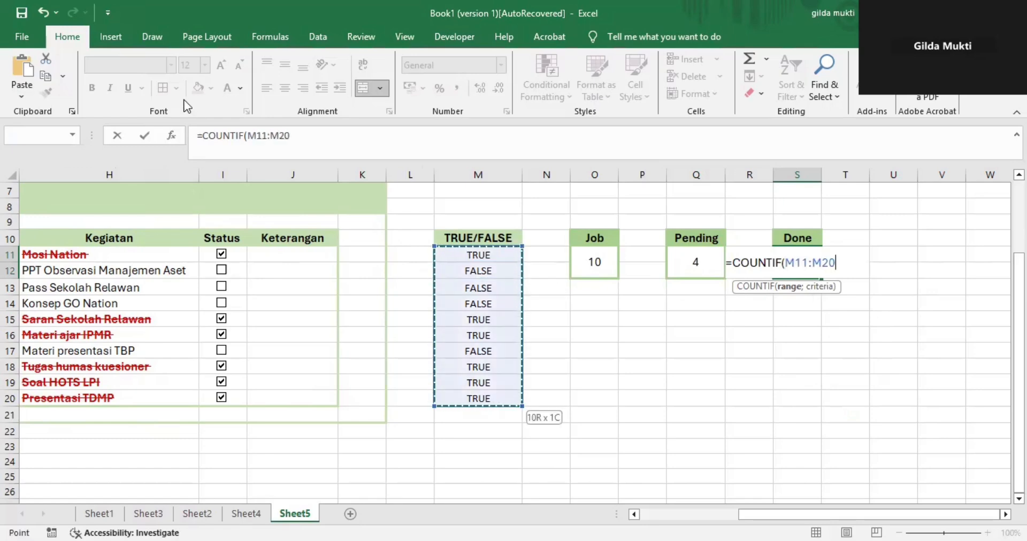
{"action": "left_click", "coordinate": [302, 136]}
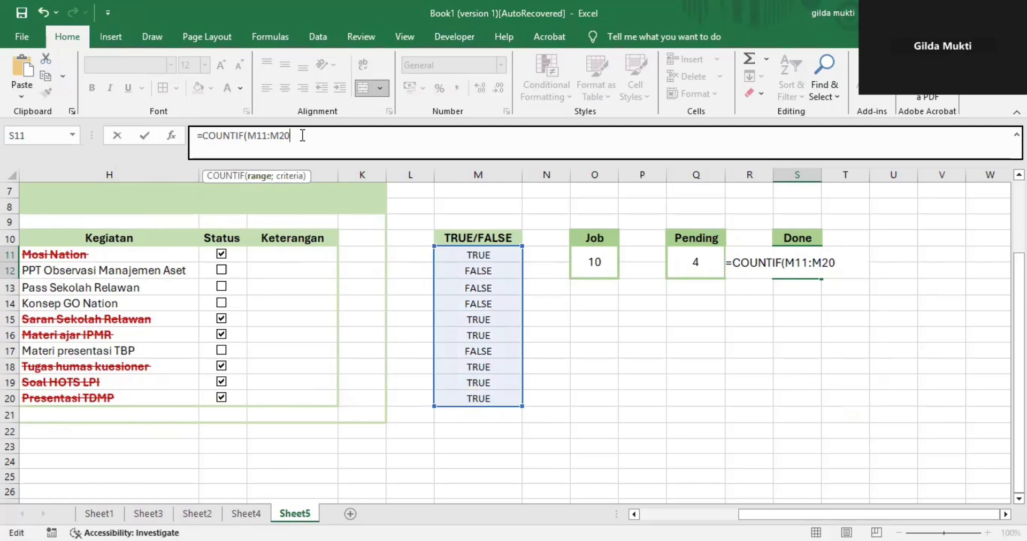
{"action": "type", "text": ";"}
{"action": "type", "text": "True"}
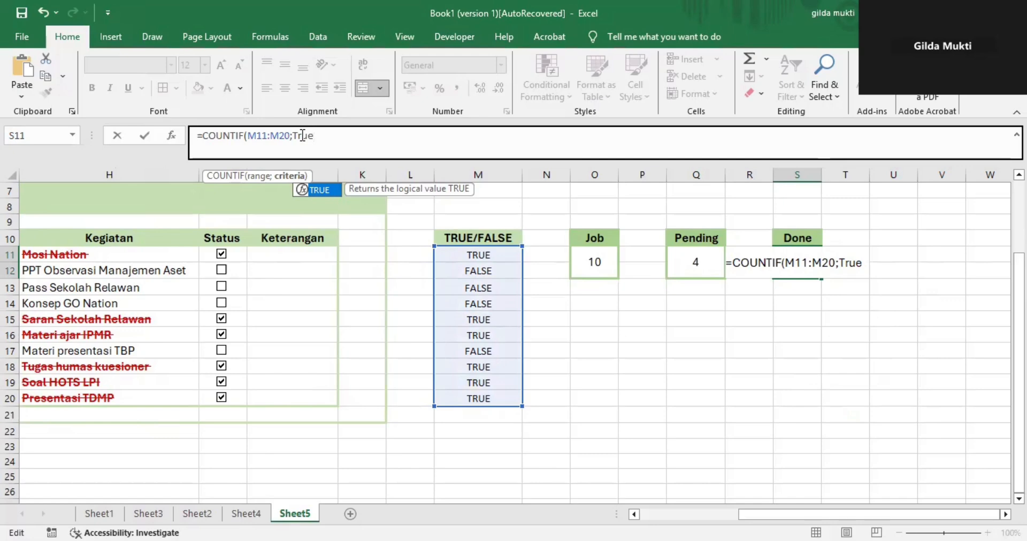
{"action": "type", "text": ")"}
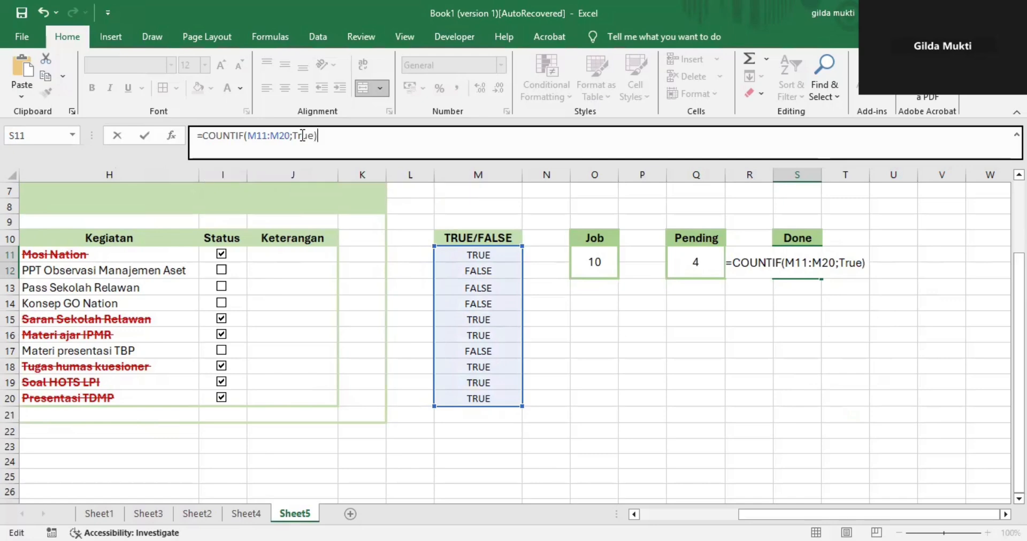
{"action": "key", "text": "Return"}
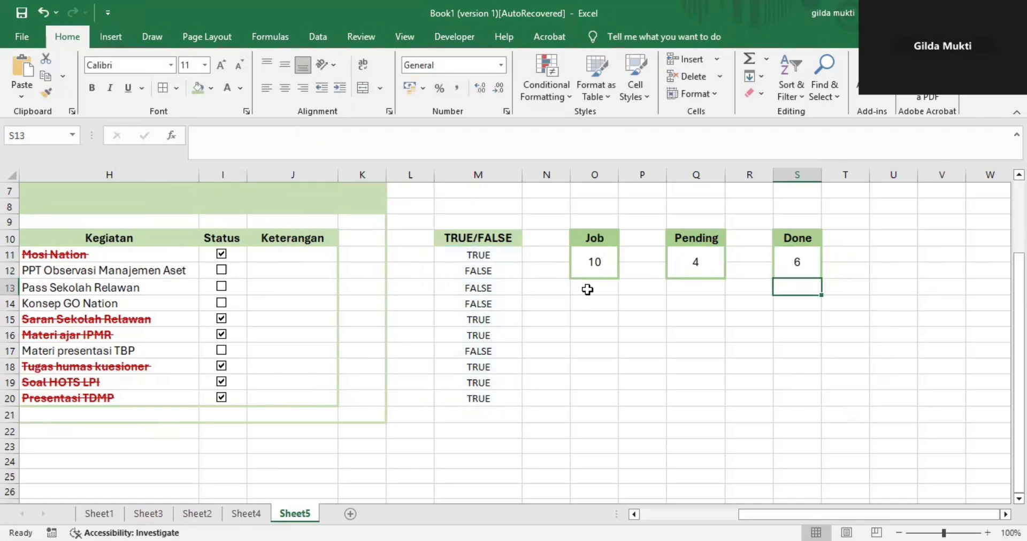
- Copy the Job block O10:O12 into the green header area starting at cell F5
{"action": "scroll", "coordinate": [589, 288], "scroll_direction": "up", "scroll_amount": 1}
{"action": "scroll", "coordinate": [585, 284], "scroll_direction": "left", "scroll_amount": 2}
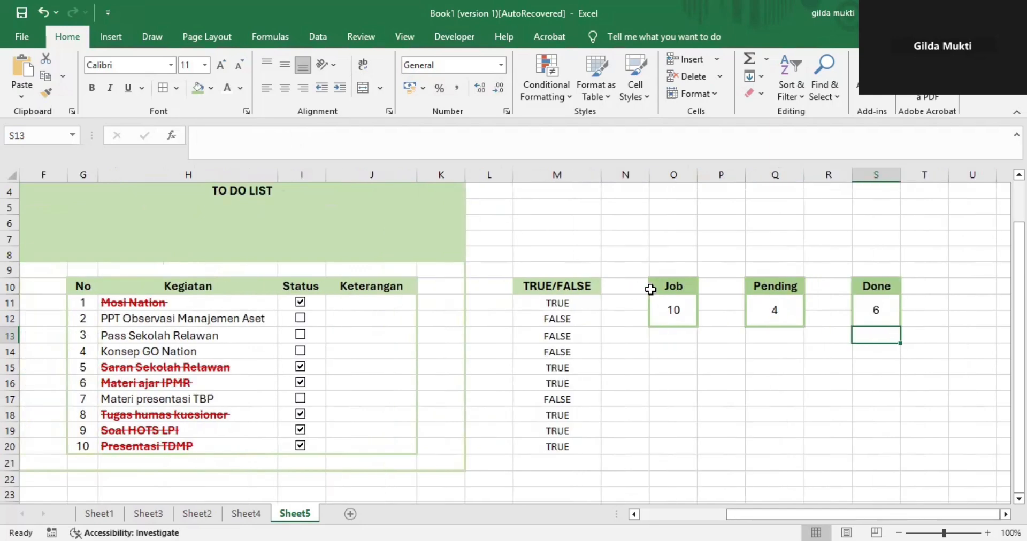
{"action": "left_click_drag", "start_coordinate": [663, 286], "coordinate": [652, 294]}
{"action": "key", "text": "ctrl+c"}
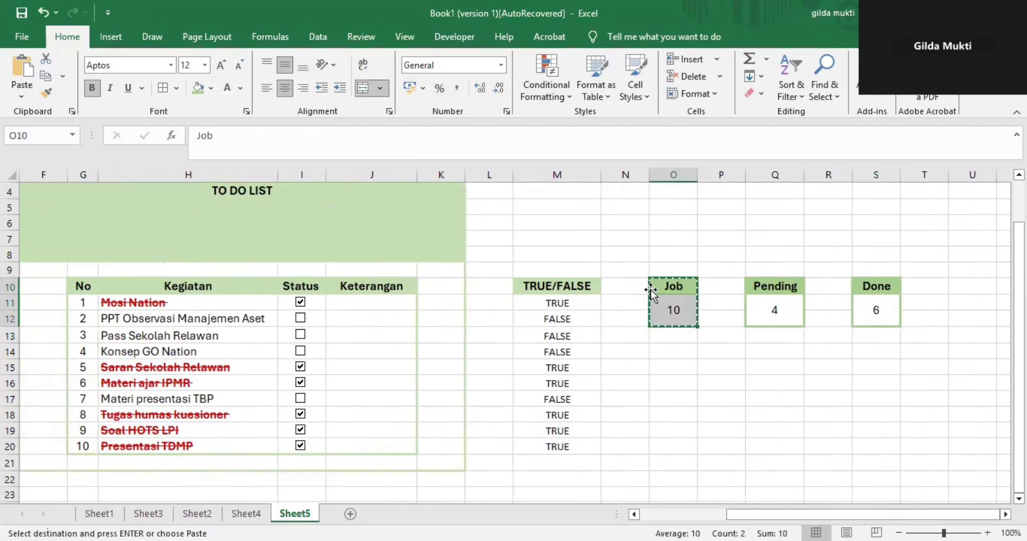
{"action": "scroll", "coordinate": [284, 458], "scroll_direction": "right", "scroll_amount": 3}
{"action": "scroll", "coordinate": [283, 458], "scroll_direction": "left", "scroll_amount": 8}
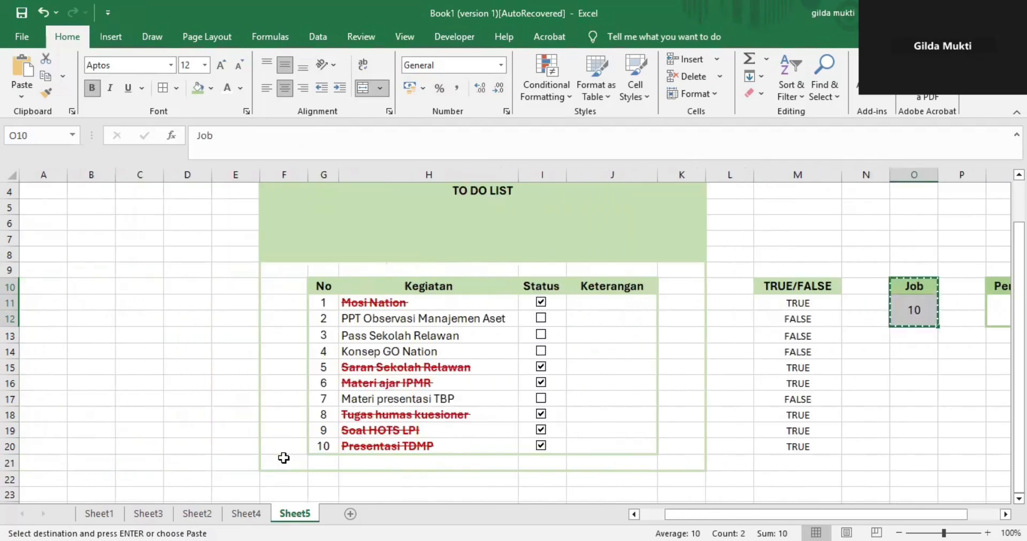
{"action": "left_click", "coordinate": [293, 212]}
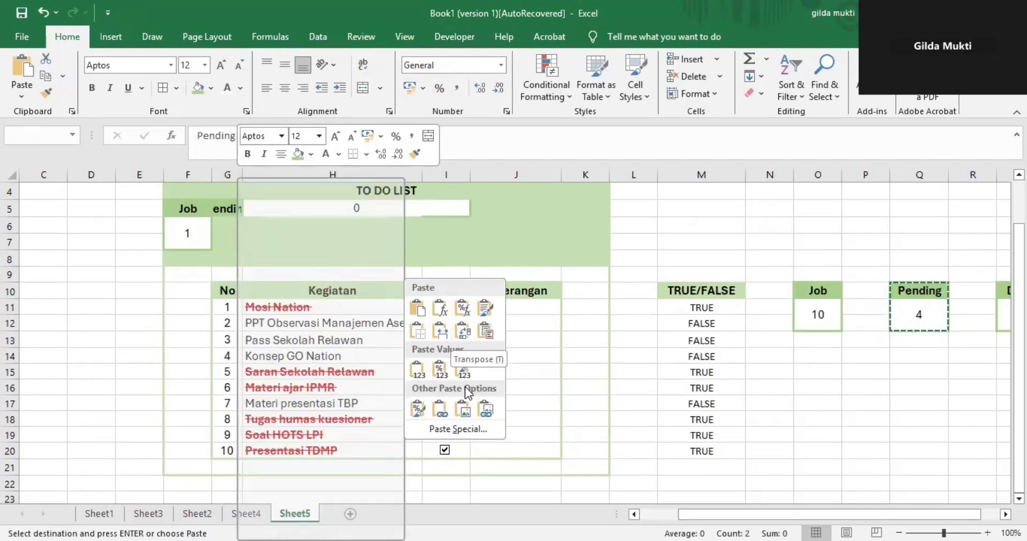
- Paste the copied Pending block as a linked picture and place it just beside the Job block in the header
{"action": "left_click", "coordinate": [481, 410]}
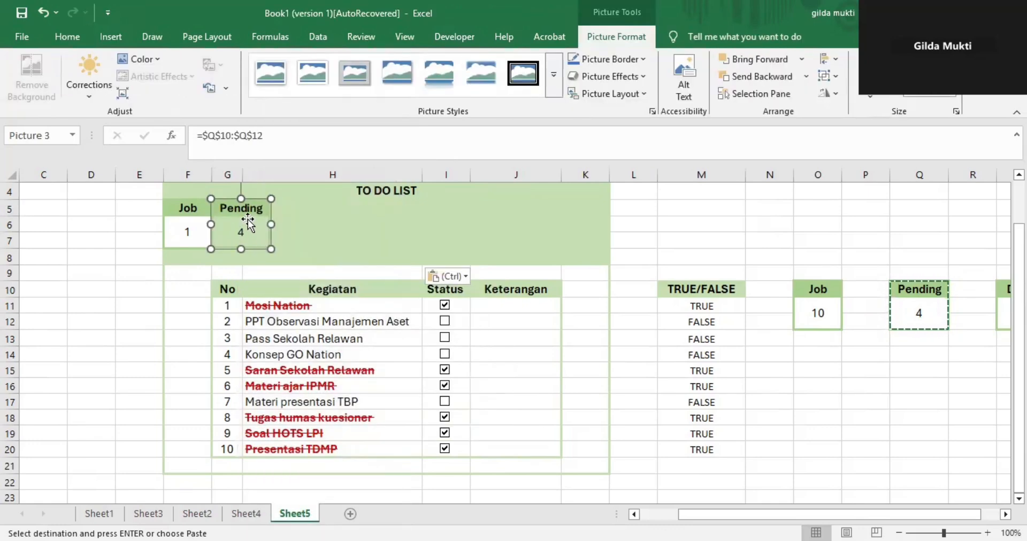
{"action": "left_click_drag", "start_coordinate": [254, 222], "coordinate": [255, 222]}
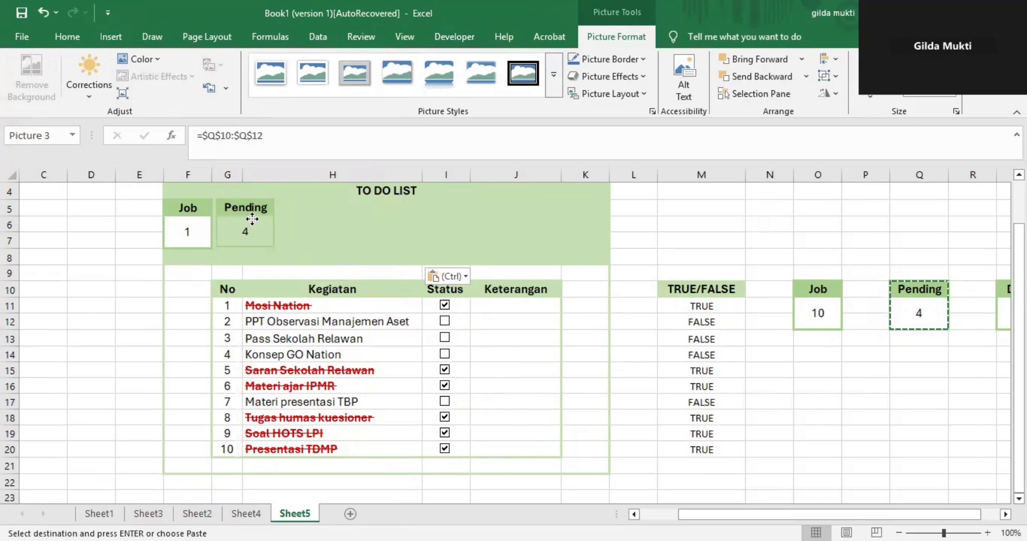
{"action": "left_click_drag", "start_coordinate": [252, 219], "coordinate": [252, 221]}
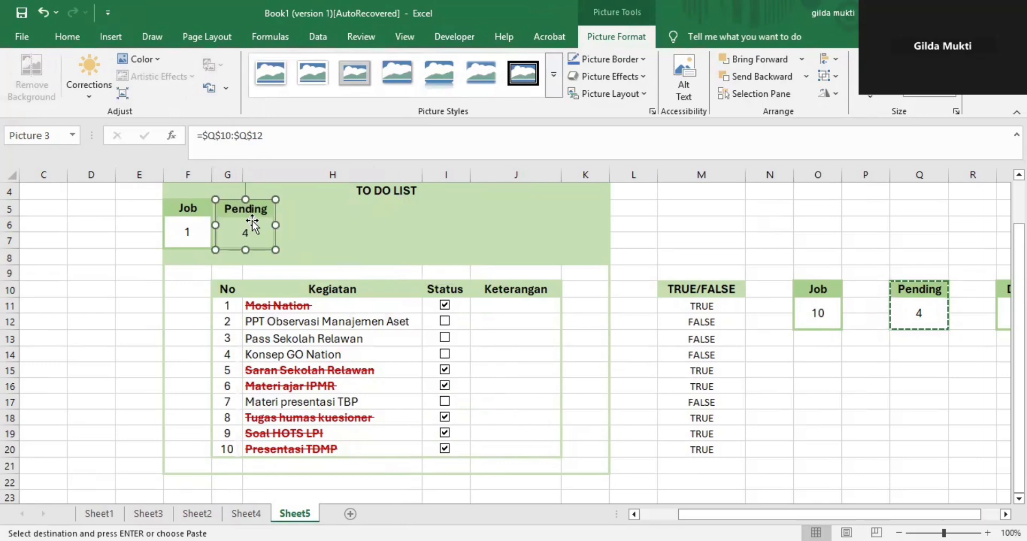
{"action": "left_click", "coordinate": [330, 225]}
{"action": "left_click", "coordinate": [631, 316]}
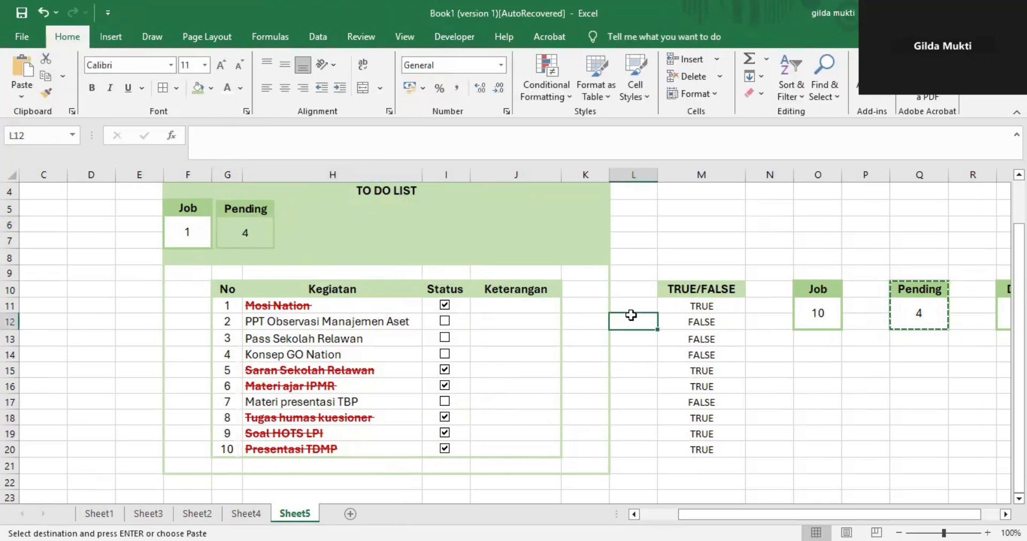
- Copy the Done block S10:S12 and place it as a linked picture beside the Pending picture in the header
{"action": "scroll", "coordinate": [814, 361], "scroll_direction": "right", "scroll_amount": 6}
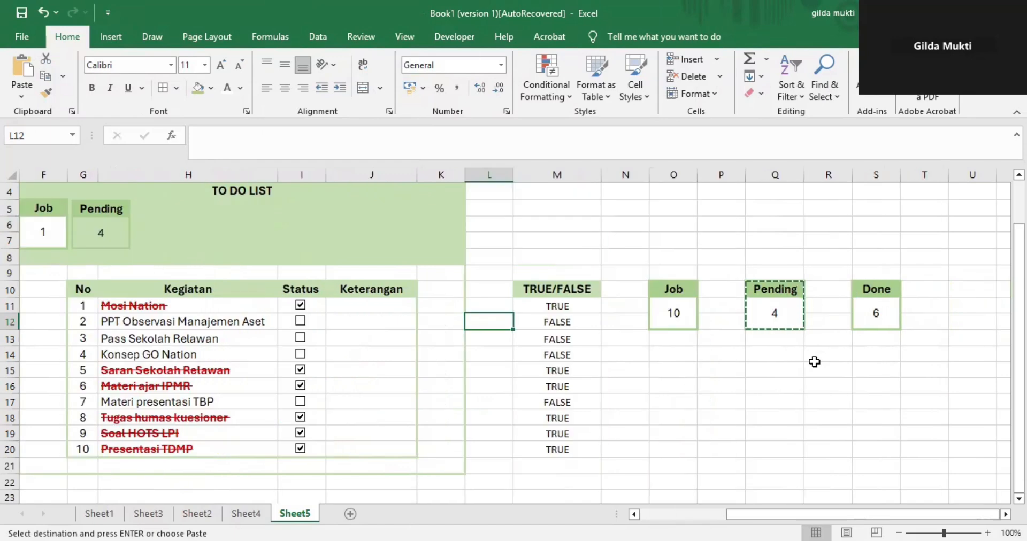
{"action": "left_click", "coordinate": [636, 291]}
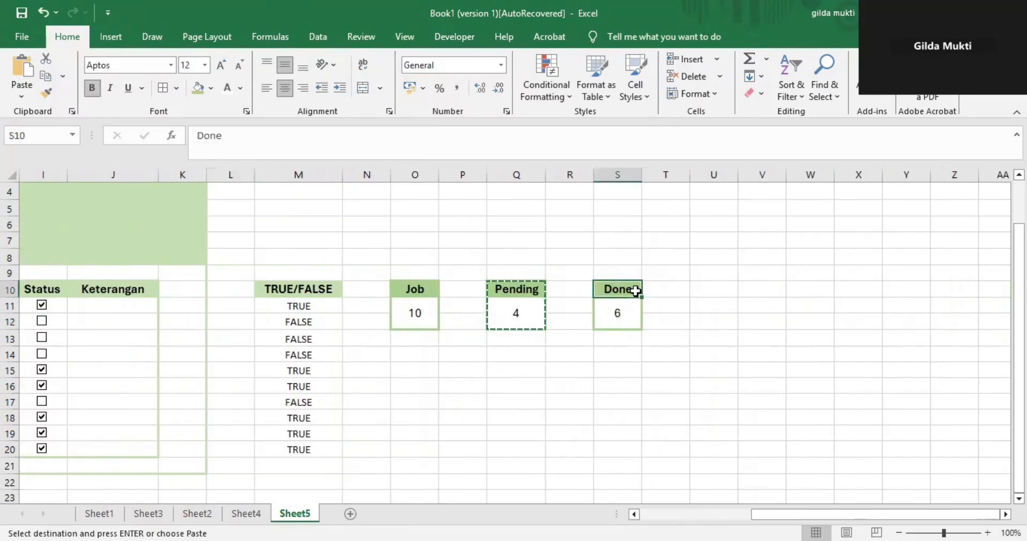
{"action": "key", "text": "shift+Down"}
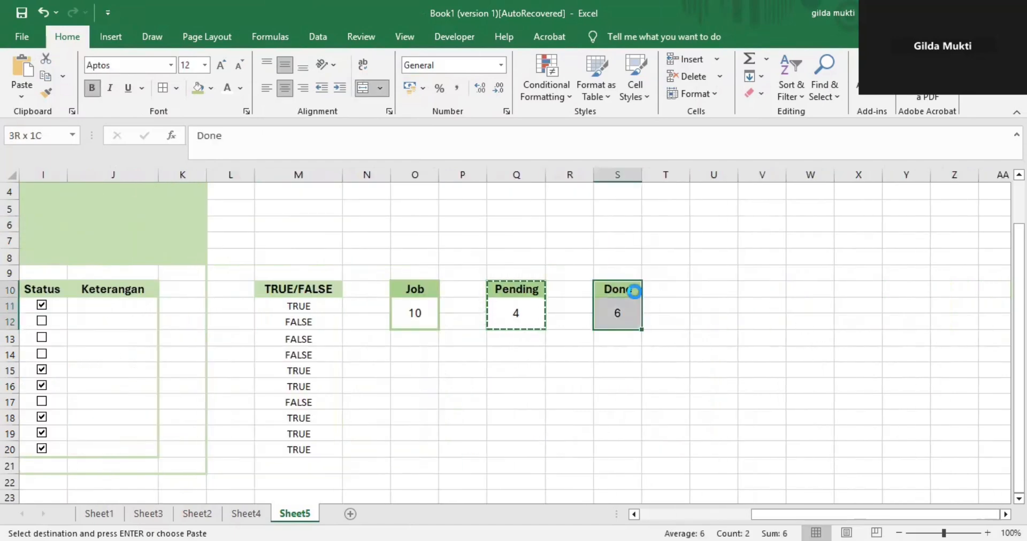
{"action": "key", "text": "ctrl+c"}
{"action": "scroll", "coordinate": [636, 291], "scroll_direction": "left", "scroll_amount": 6}
{"action": "scroll", "coordinate": [636, 291], "scroll_direction": "left", "scroll_amount": 1}
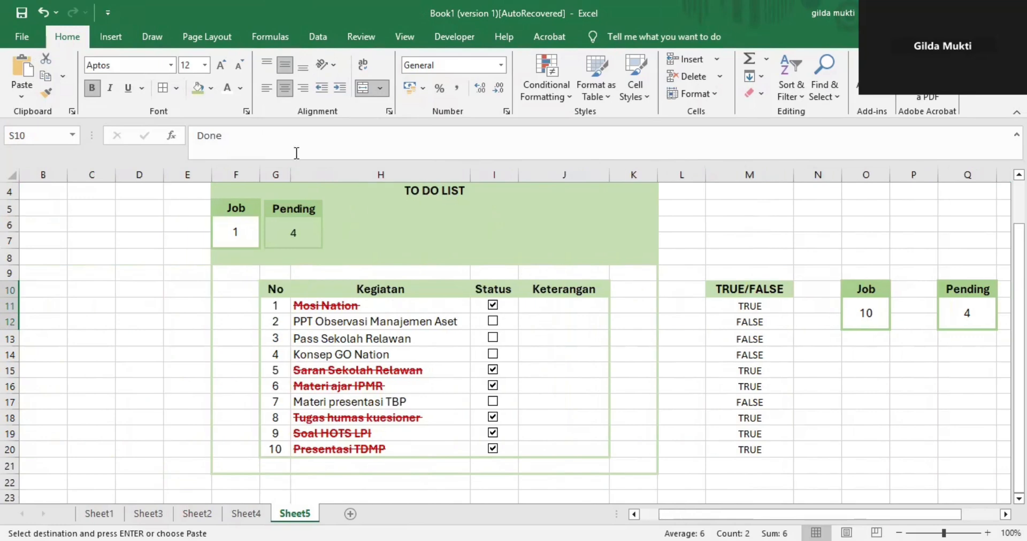
{"action": "left_click", "coordinate": [358, 205]}
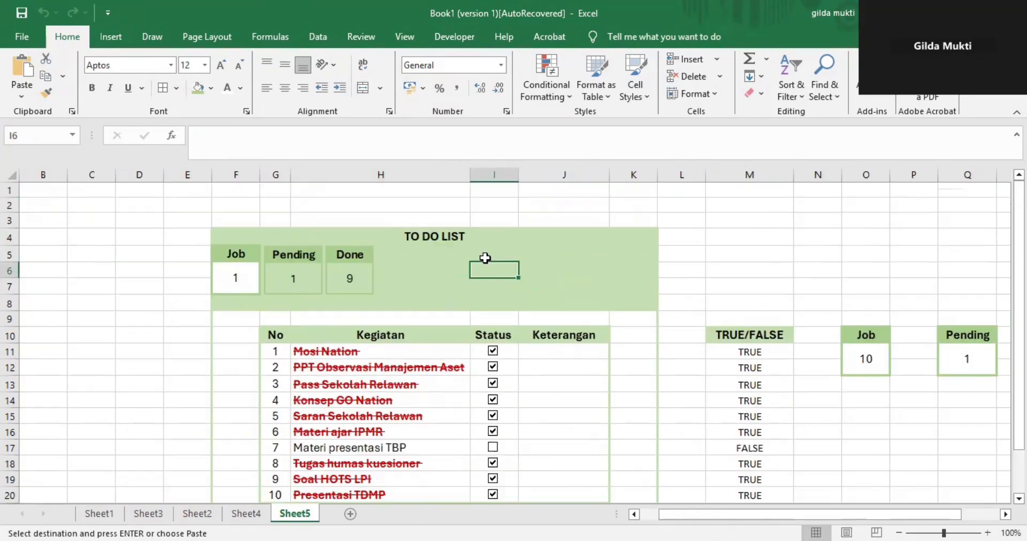
- Merge and centre cells I6:J7 in the header, with middle alignment and bold text
{"action": "left_click_drag", "start_coordinate": [484, 259], "coordinate": [485, 258]}
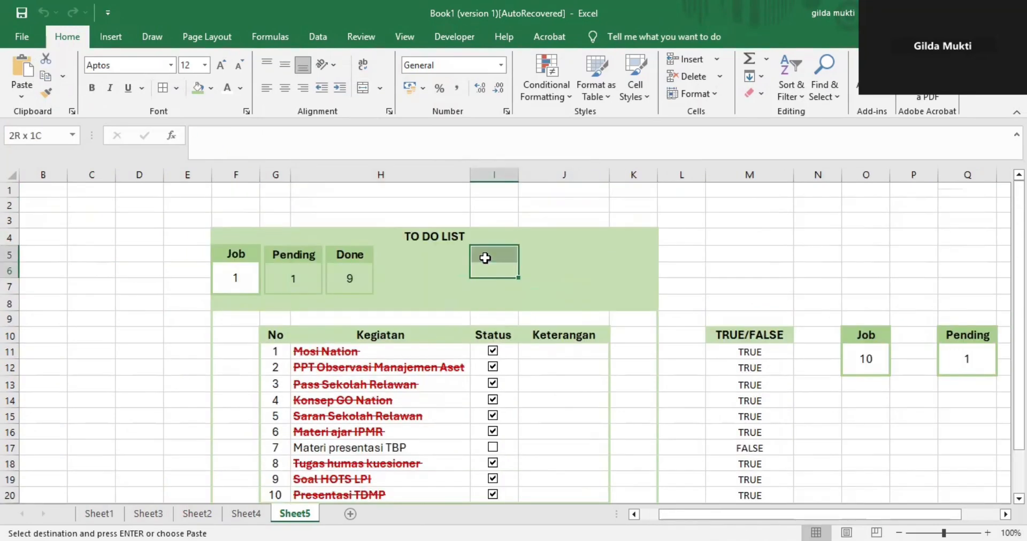
{"action": "key", "text": "shift+Right"}
{"action": "key", "text": "shift+Right"}
{"action": "key", "text": "shift+Left"}
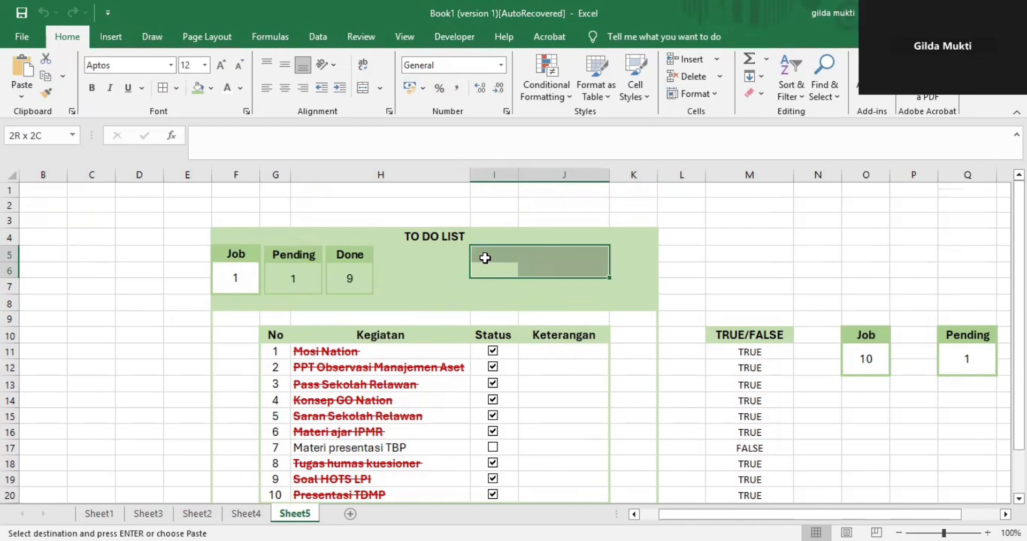
{"action": "key", "text": "shift+Right"}
{"action": "key", "text": "shift+Left"}
{"action": "key", "text": "shift+Down"}
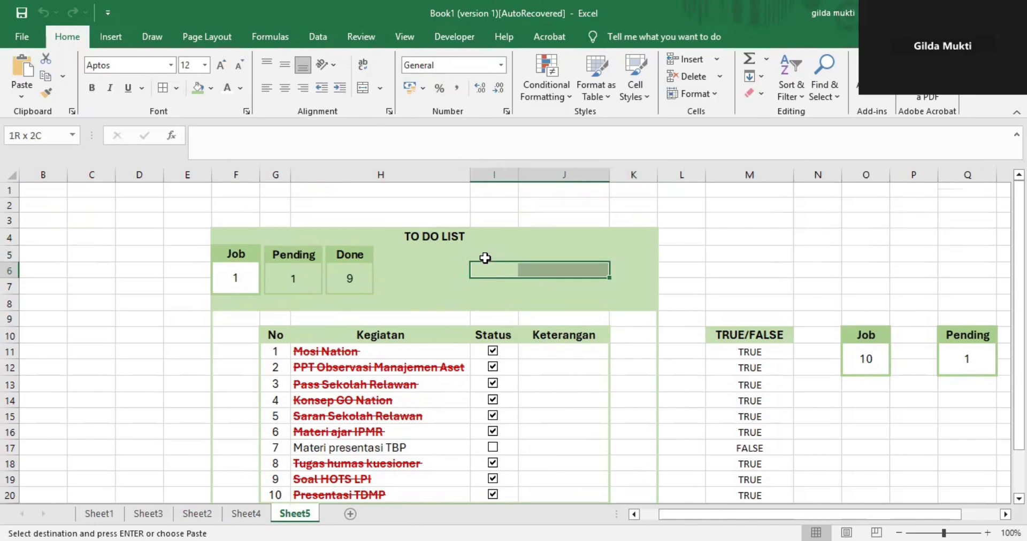
{"action": "key", "text": "shift+Up"}
{"action": "left_click_drag", "start_coordinate": [485, 259], "coordinate": [556, 286]}
{"action": "left_click", "coordinate": [364, 89]}
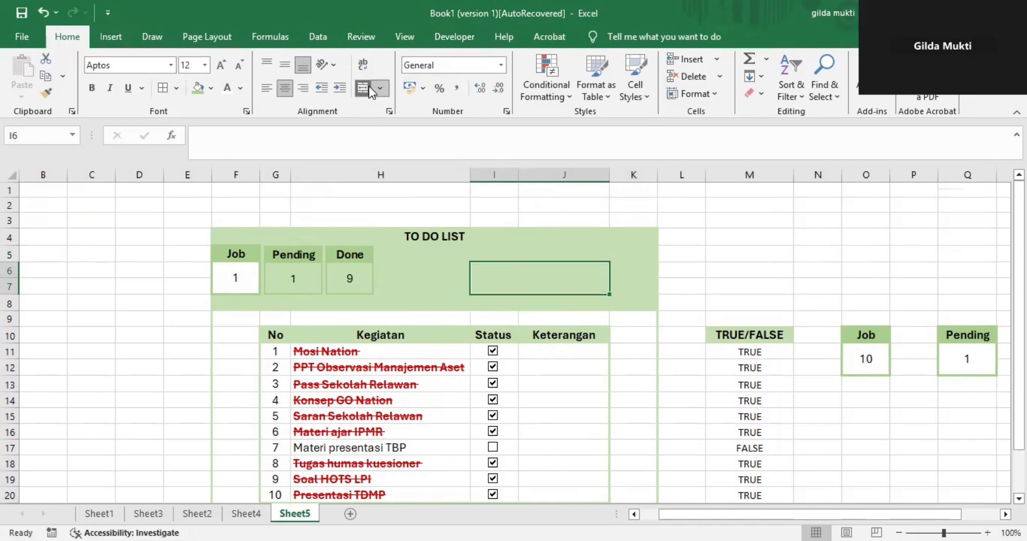
{"action": "left_click", "coordinate": [284, 66]}
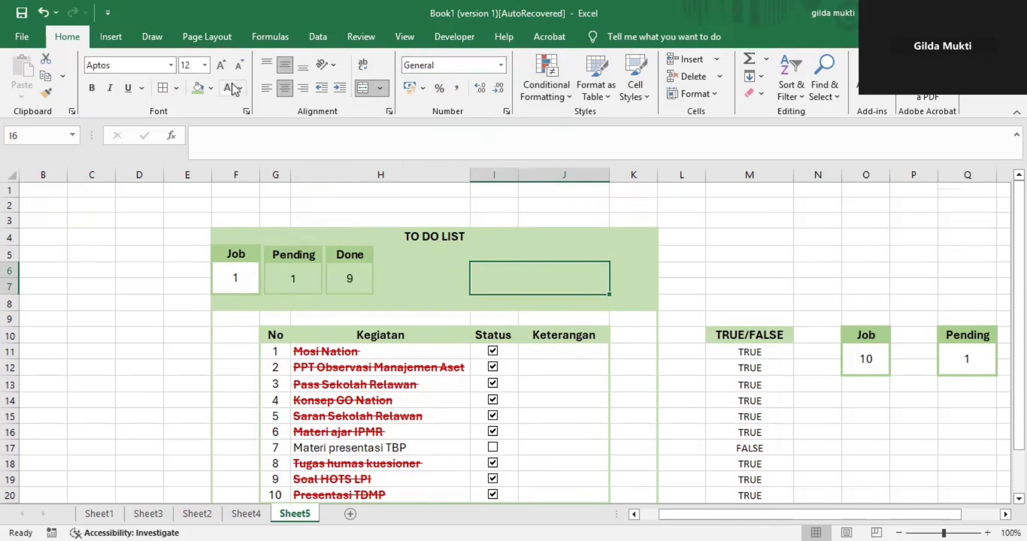
{"action": "left_click", "coordinate": [93, 88]}
- Make the Job count in the header cell F6 bold
{"action": "left_click", "coordinate": [235, 278]}
{"action": "left_click", "coordinate": [92, 86]}
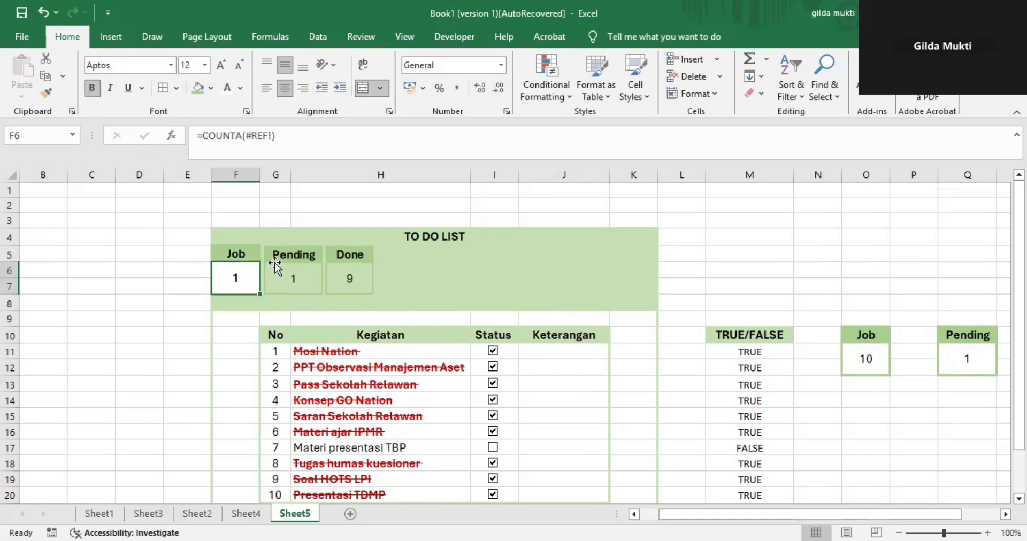
{"action": "left_click", "coordinate": [289, 274]}
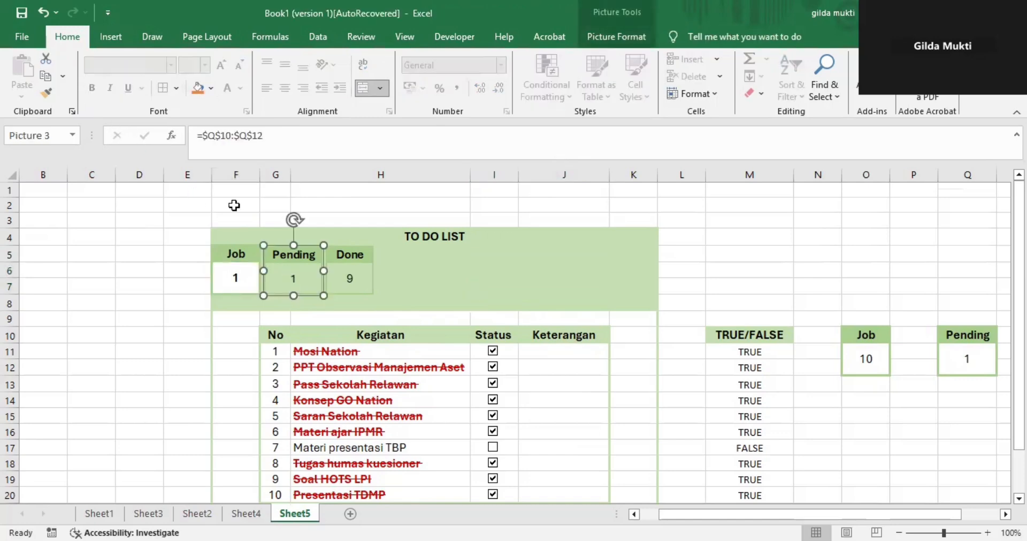
{"action": "left_click", "coordinate": [372, 335]}
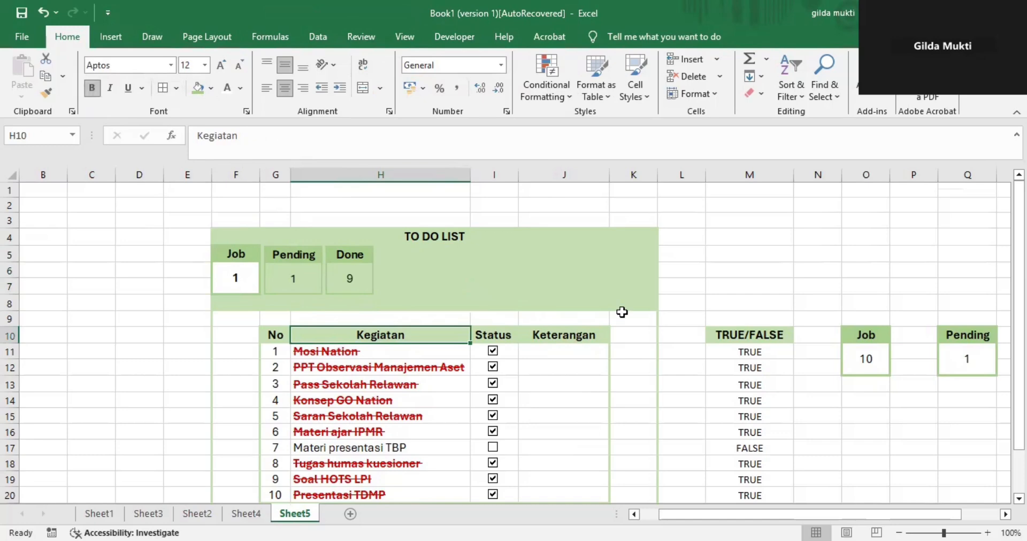
- Calculate the completion rate in merged cell I6 with =S11/O11 and format it as a percentage
{"action": "scroll", "coordinate": [777, 325], "scroll_direction": "right", "scroll_amount": 2}
{"action": "scroll", "coordinate": [778, 326], "scroll_direction": "left", "scroll_amount": 1}
{"action": "scroll", "coordinate": [777, 326], "scroll_direction": "down", "scroll_amount": 1}
{"action": "left_click", "coordinate": [439, 227]}
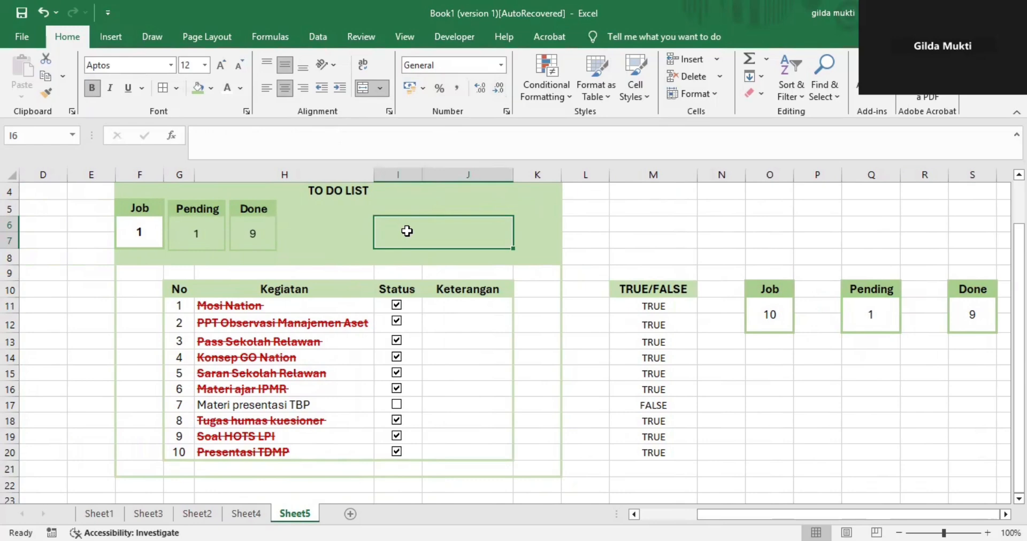
{"action": "type", "text": "="}
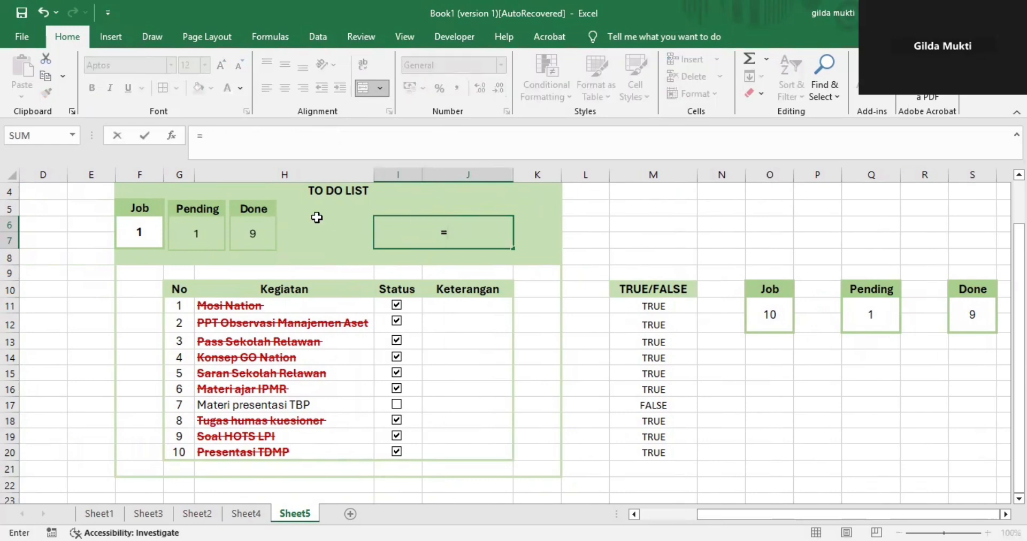
{"action": "left_click", "coordinate": [959, 321]}
{"action": "type", "text": "/"}
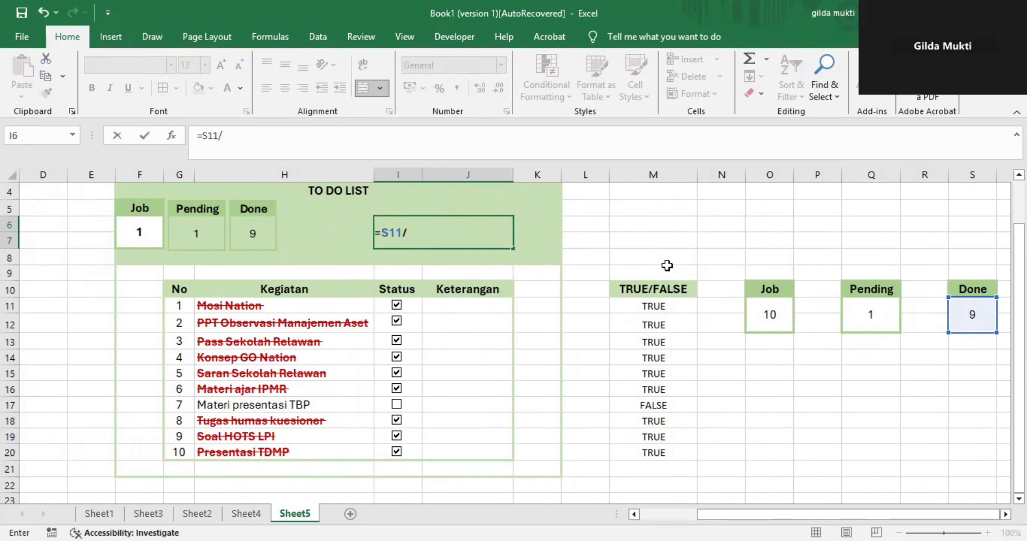
{"action": "left_click", "coordinate": [755, 305]}
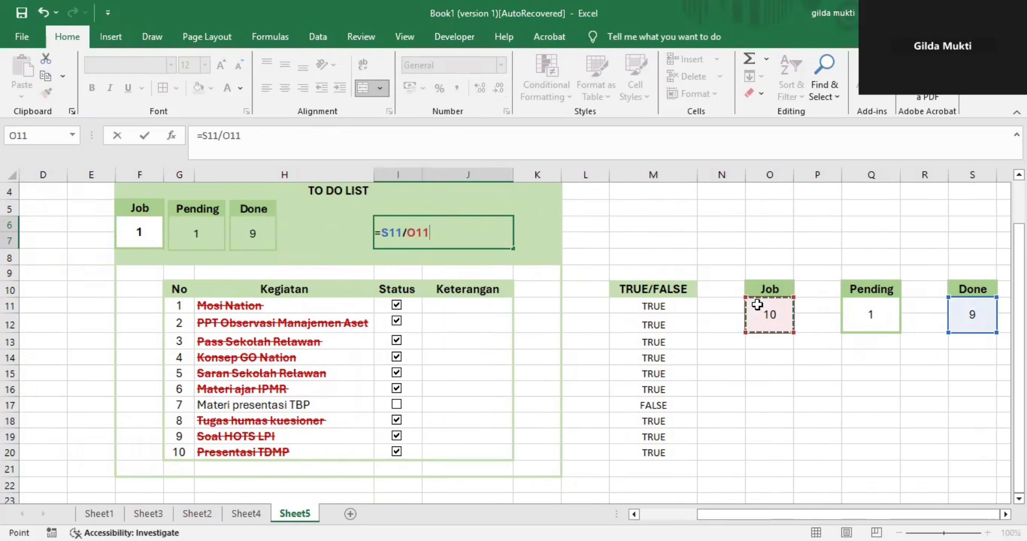
{"action": "key", "text": "Return"}
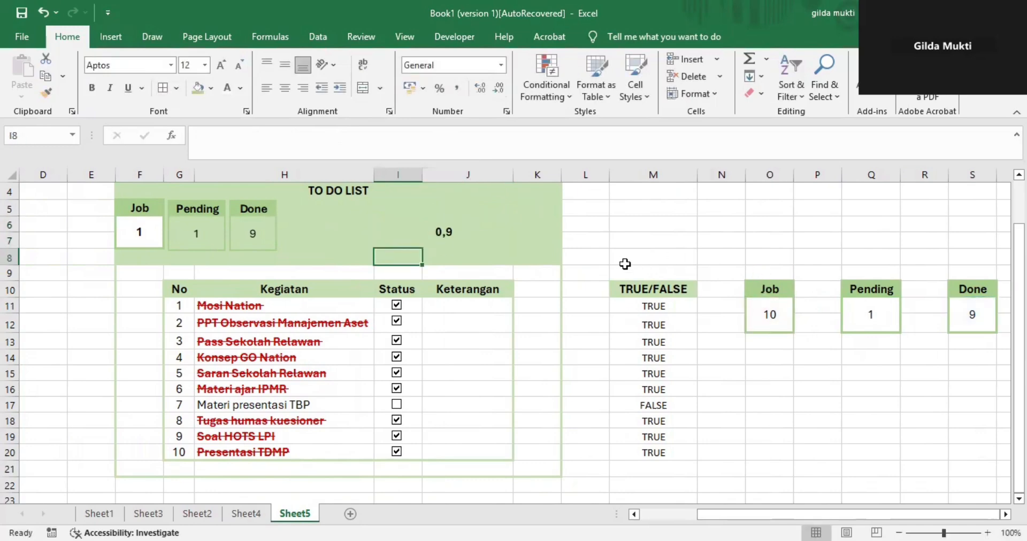
{"action": "left_click", "coordinate": [388, 238]}
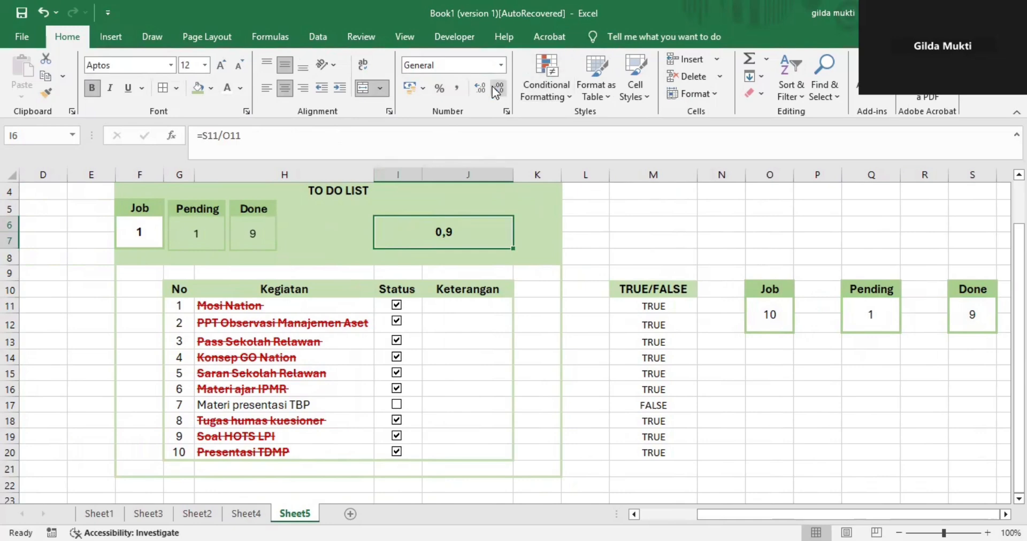
{"action": "left_click", "coordinate": [434, 92]}
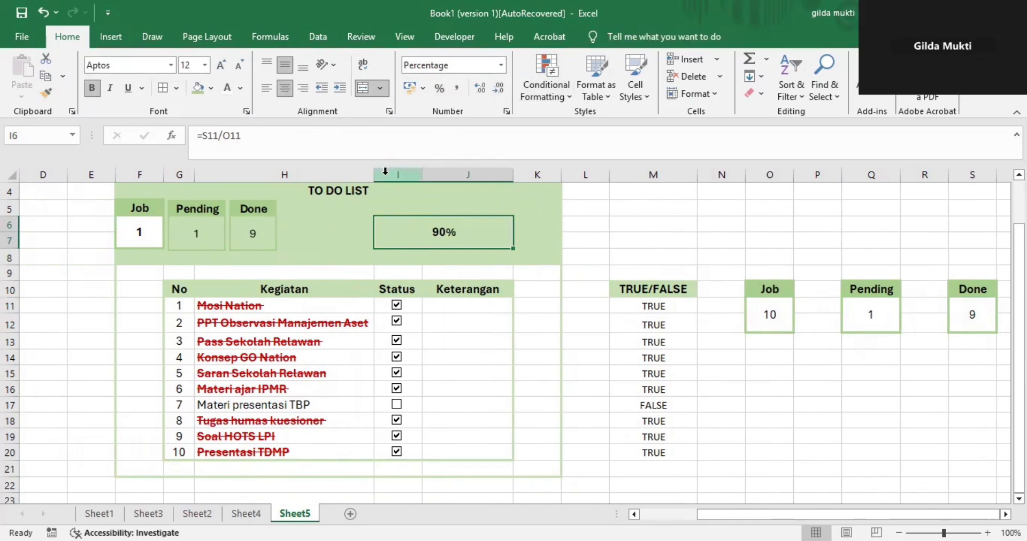
- Start a new conditional formatting rule for merged cell I6 that formats by value with the Data Bar style
{"action": "left_click", "coordinate": [555, 82]}
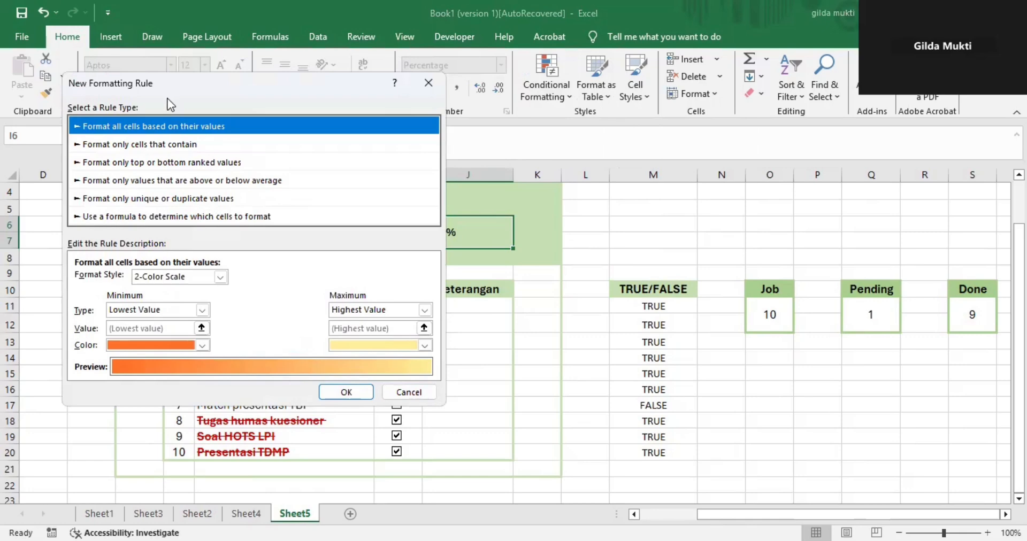
{"action": "left_click", "coordinate": [203, 310]}
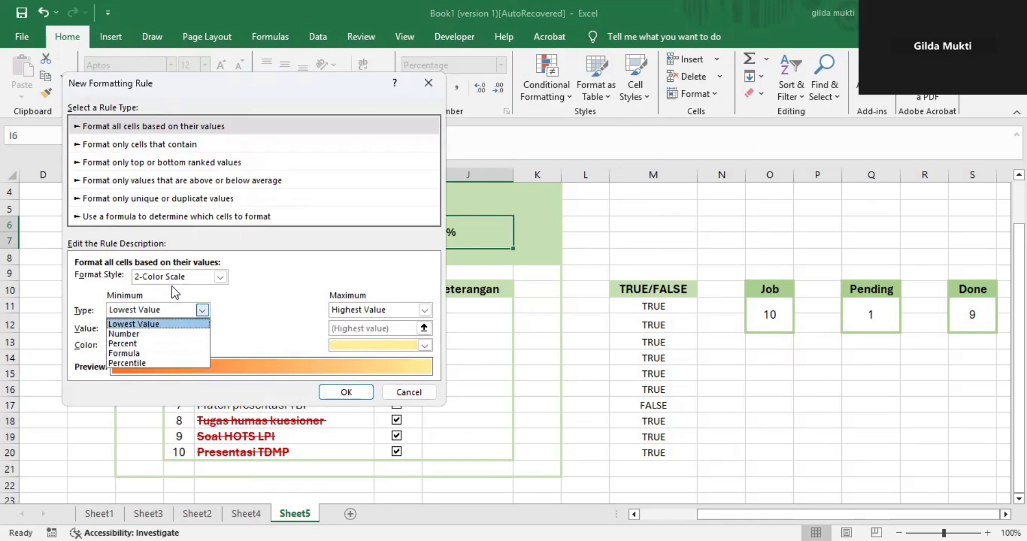
{"action": "left_click", "coordinate": [221, 277]}
{"action": "left_click", "coordinate": [220, 277]}
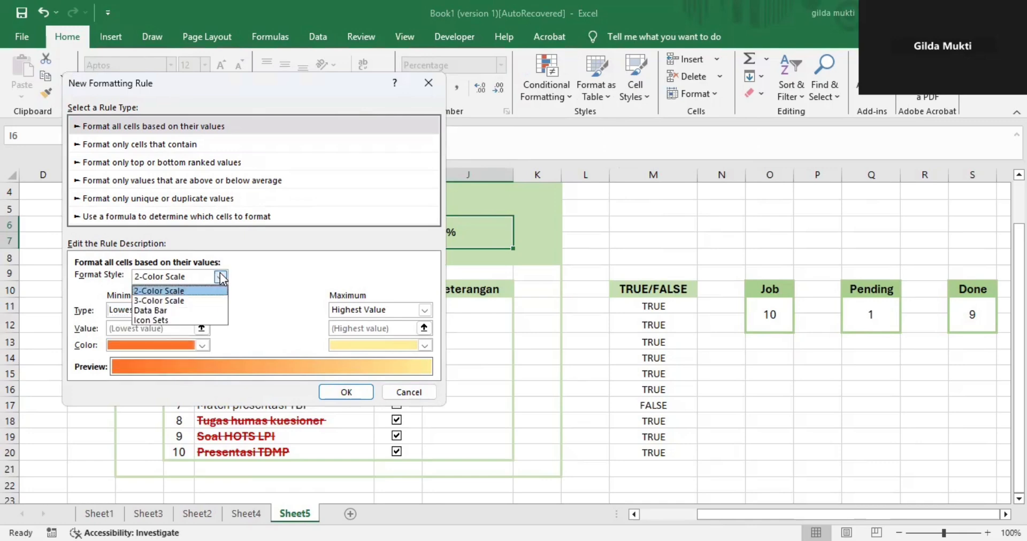
{"action": "left_click", "coordinate": [178, 312]}
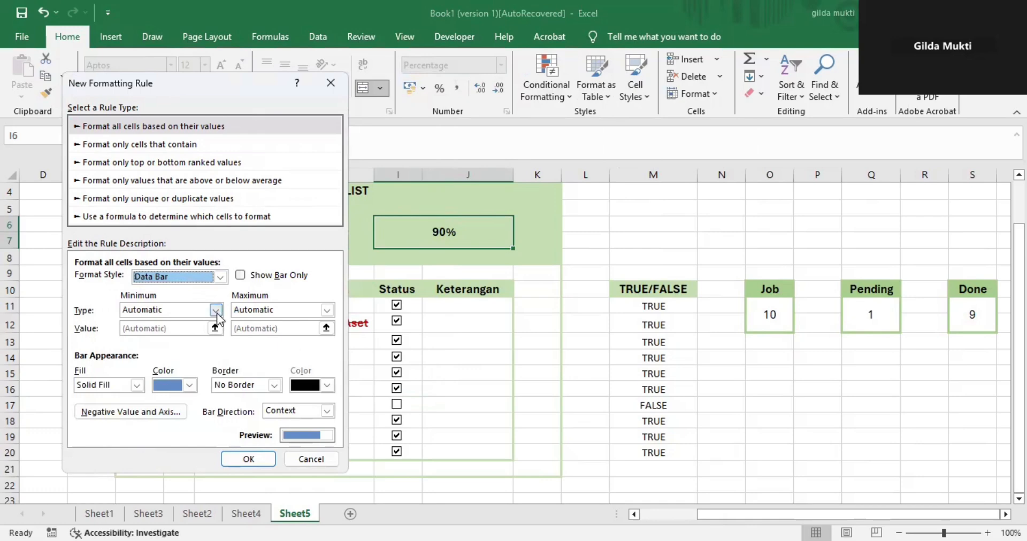
- Set the data bar's minimum to the Number type with value 0 and its maximum to the Number type with value 1
{"action": "left_click", "coordinate": [216, 312]}
{"action": "left_click", "coordinate": [148, 334]}
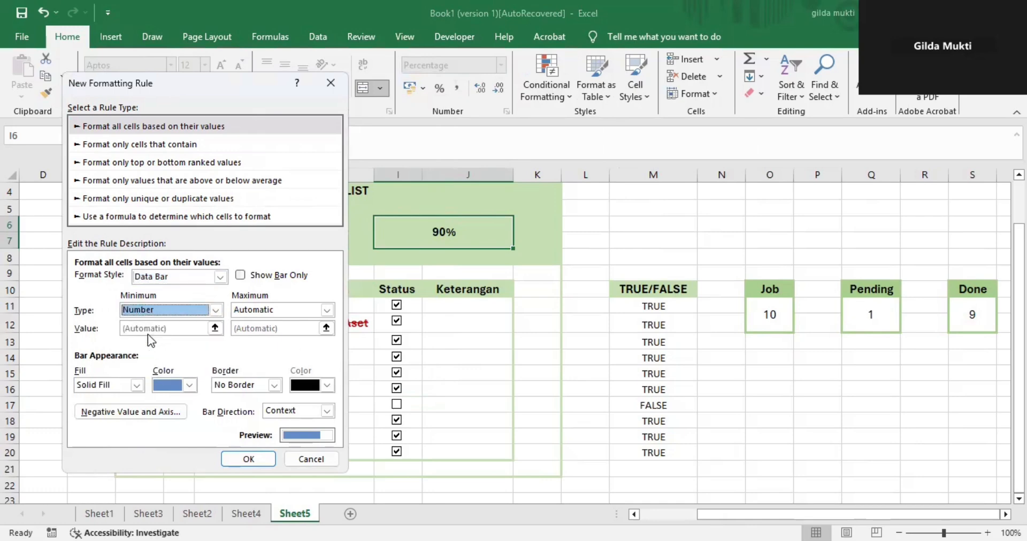
{"action": "left_click", "coordinate": [326, 310]}
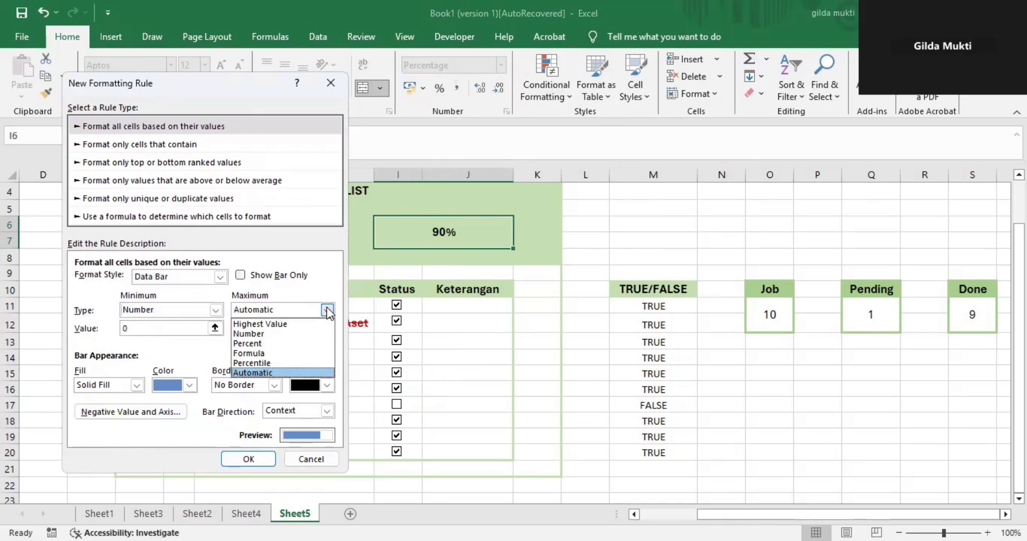
{"action": "left_click", "coordinate": [249, 334]}
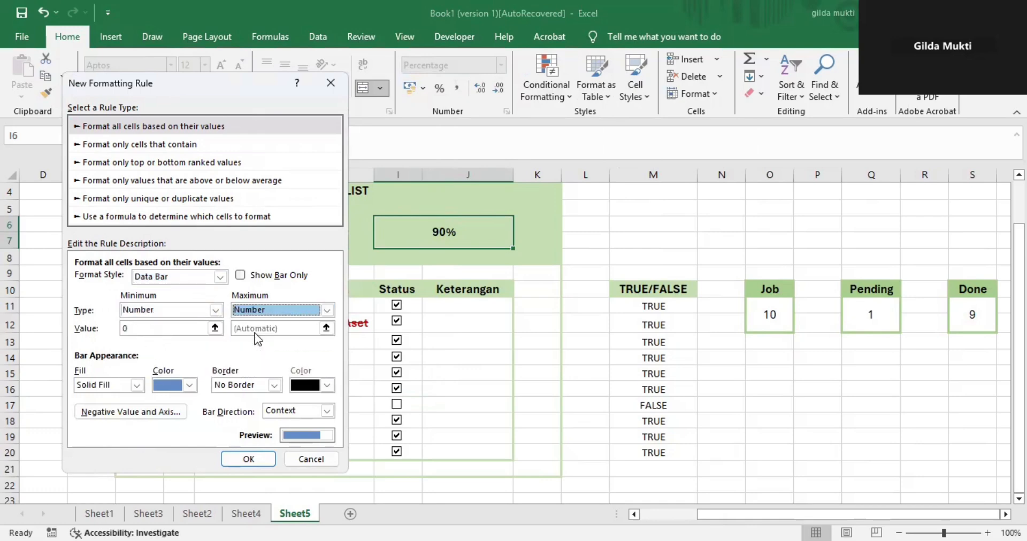
{"action": "left_click", "coordinate": [215, 327]}
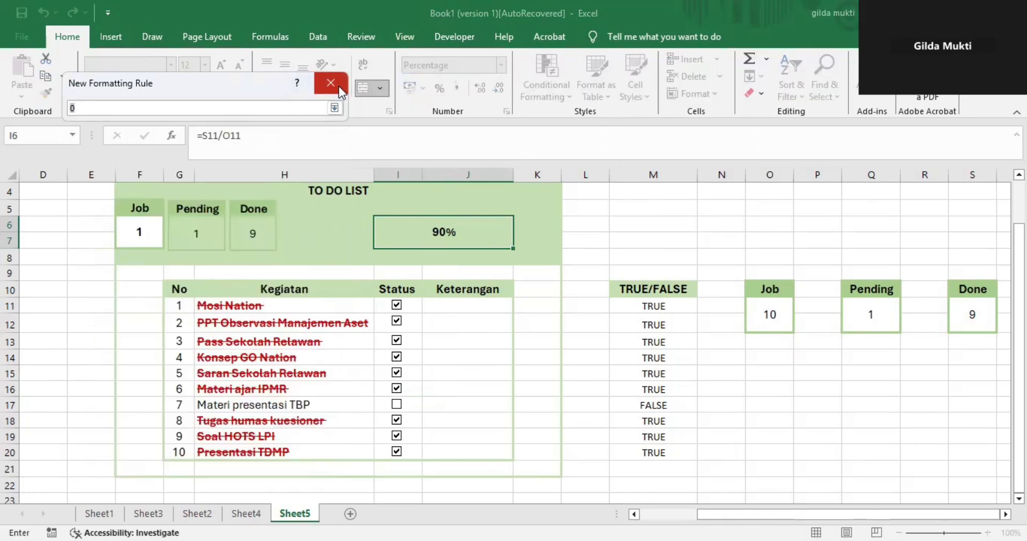
{"action": "left_click", "coordinate": [339, 85]}
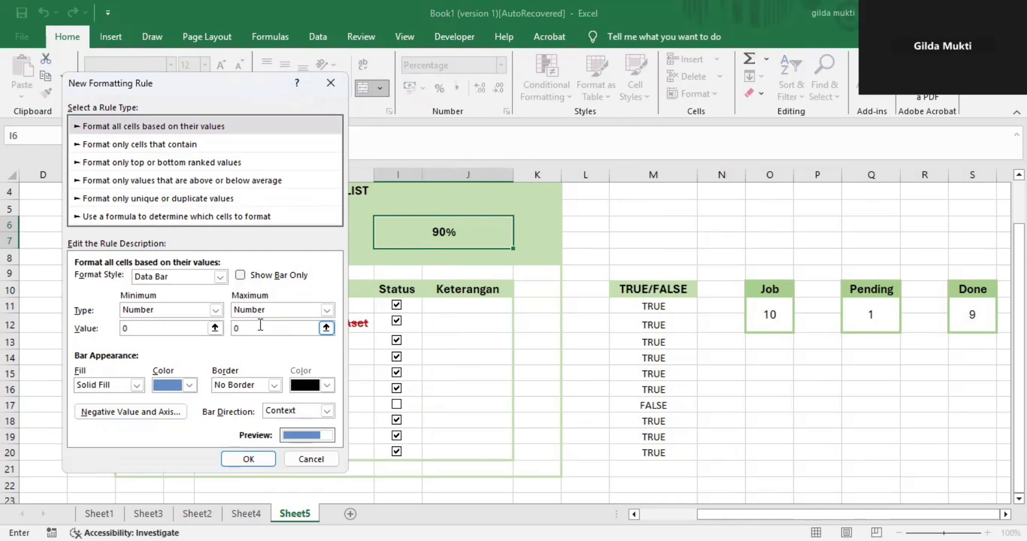
{"action": "key", "text": "BackSpace"}
- Give the data bar a dark green fill and a solid border in the darkest theme green, and apply the rule to I6
{"action": "left_click", "coordinate": [188, 384]}
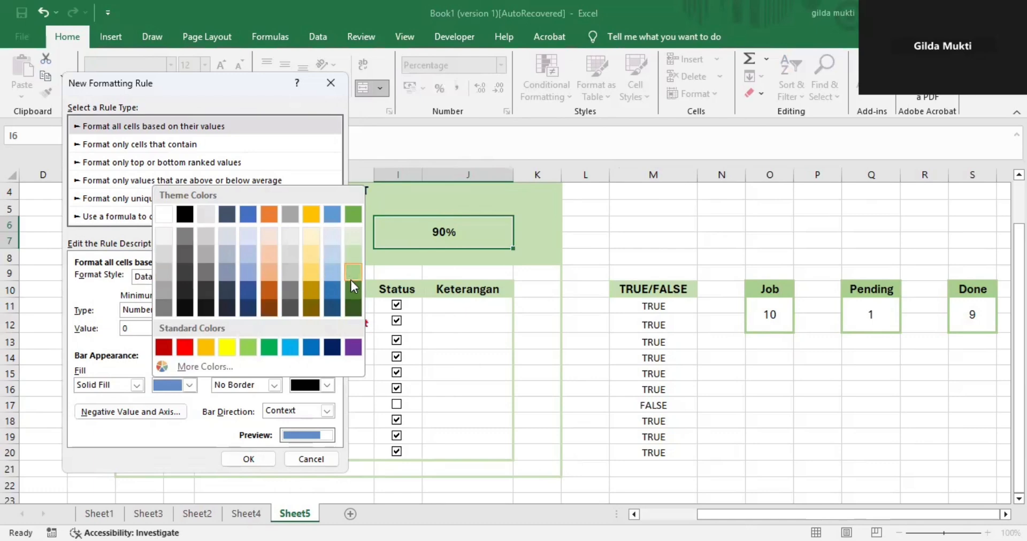
{"action": "left_click", "coordinate": [354, 290]}
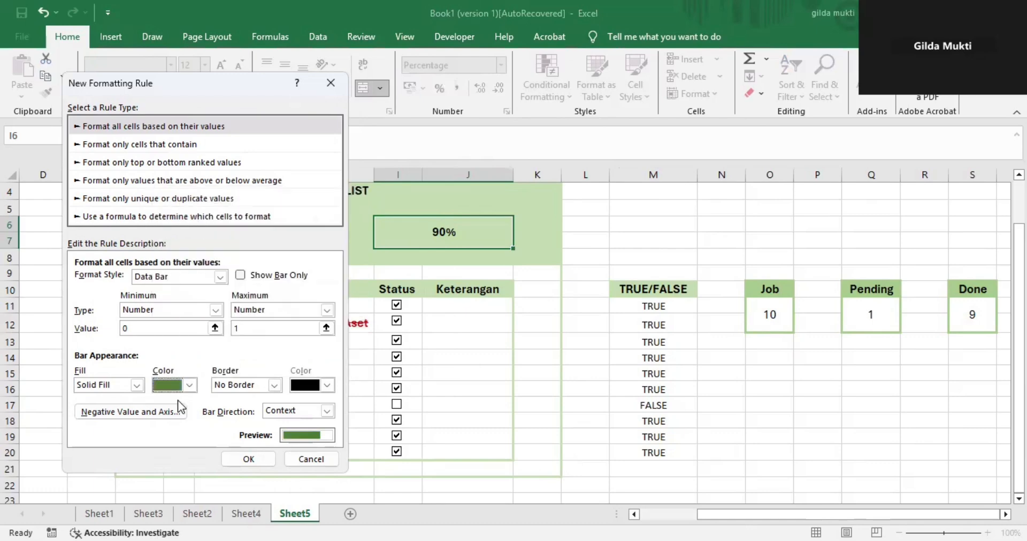
{"action": "left_click", "coordinate": [189, 385]}
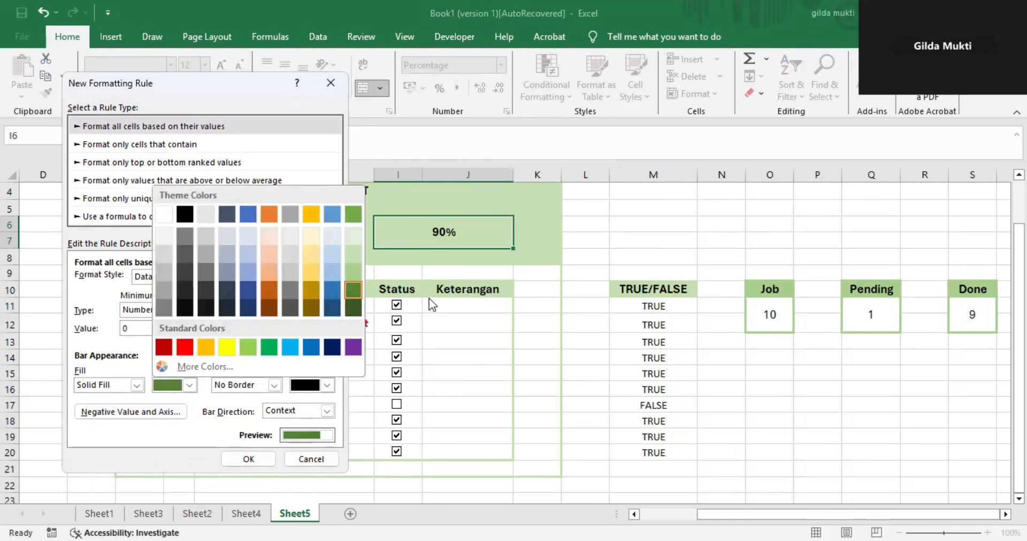
{"action": "left_click", "coordinate": [330, 387]}
{"action": "left_click", "coordinate": [273, 385]}
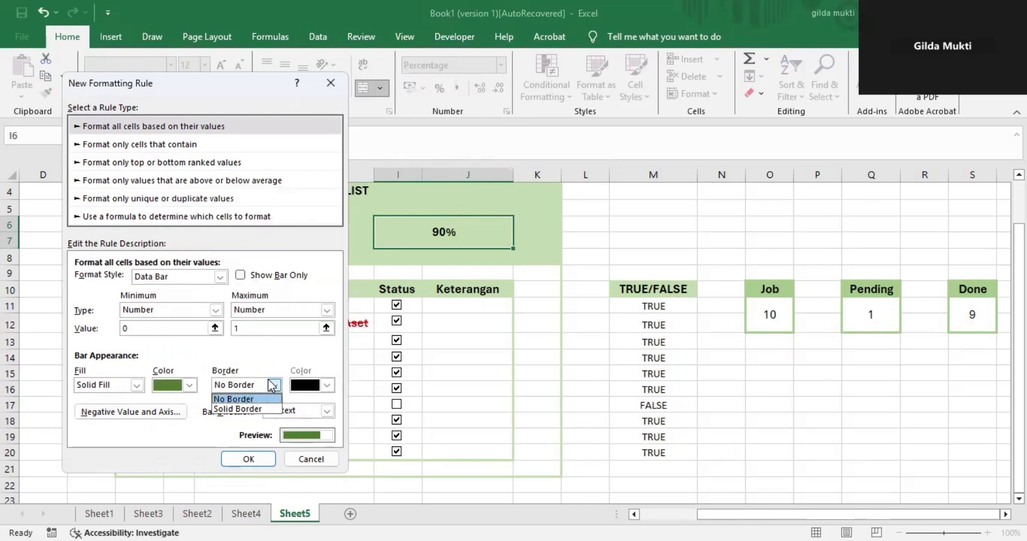
{"action": "left_click", "coordinate": [258, 410]}
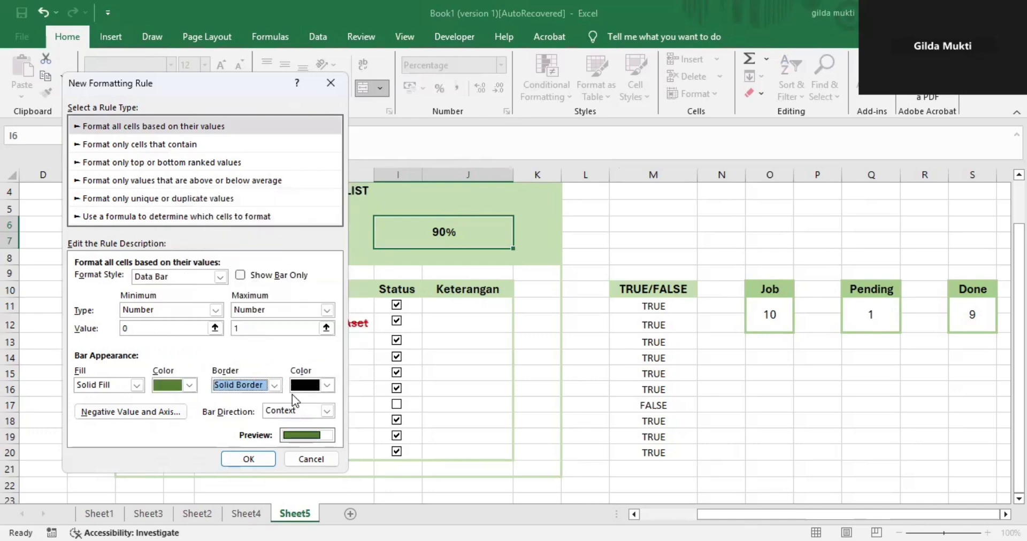
{"action": "left_click", "coordinate": [328, 385]}
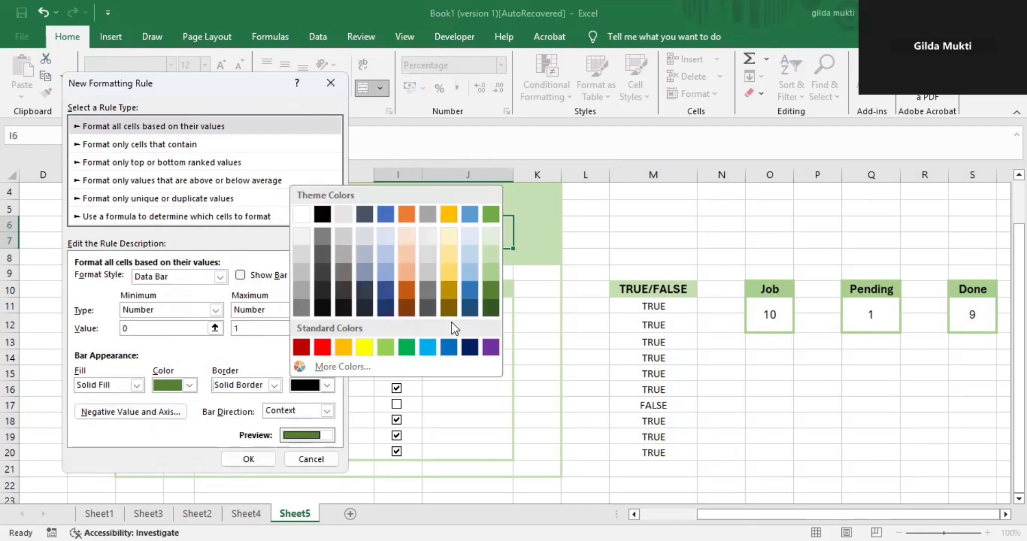
{"action": "left_click", "coordinate": [490, 308]}
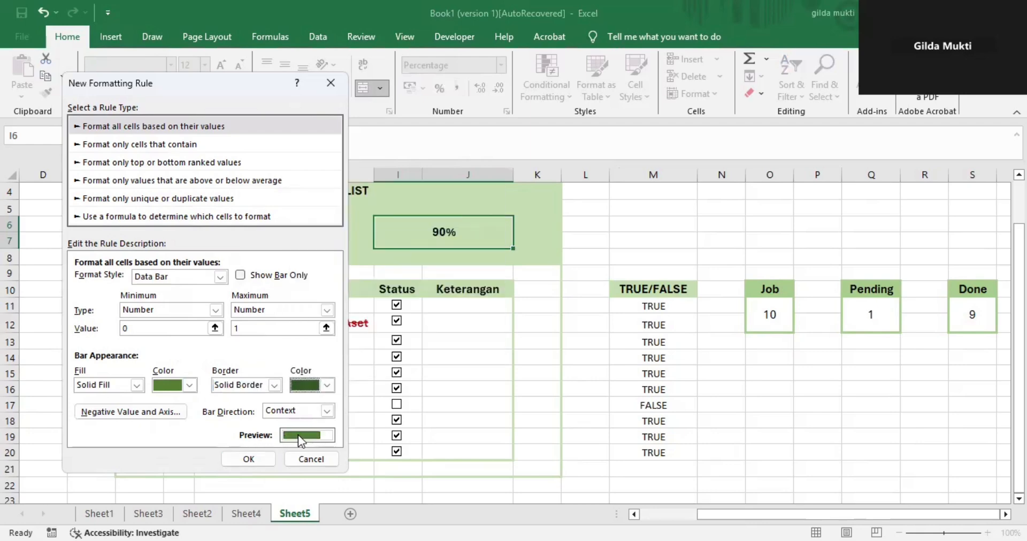
{"action": "left_click", "coordinate": [249, 459]}
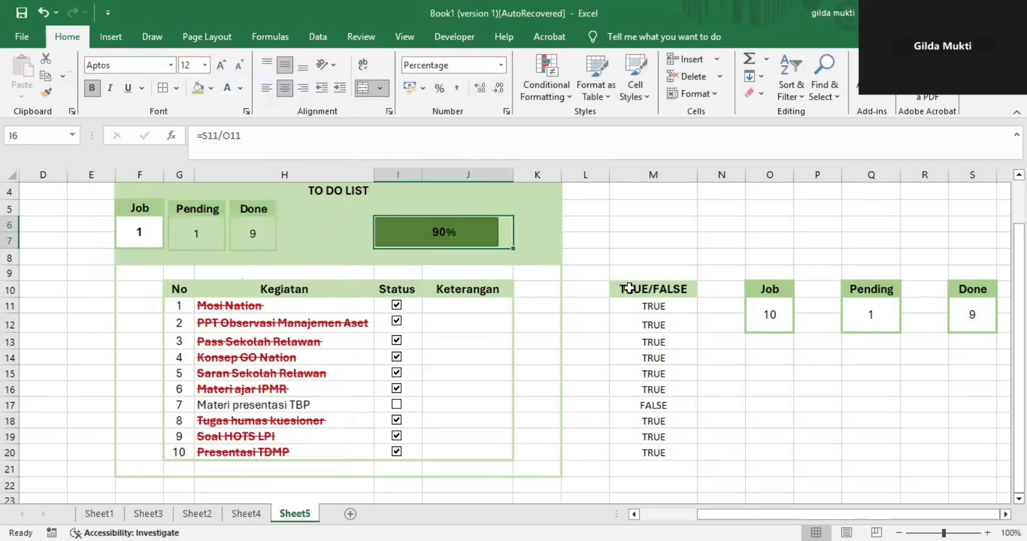
- Change the font colour of the completion percentage in merged cell I6 to white
{"action": "left_click", "coordinate": [627, 288]}
{"action": "left_click", "coordinate": [485, 229]}
{"action": "left_click", "coordinate": [469, 272]}
- Clear every ticked Status check box in the to-do list to test the counts and the completion data bar
{"action": "scroll", "coordinate": [471, 270], "scroll_direction": "up", "scroll_amount": 1}
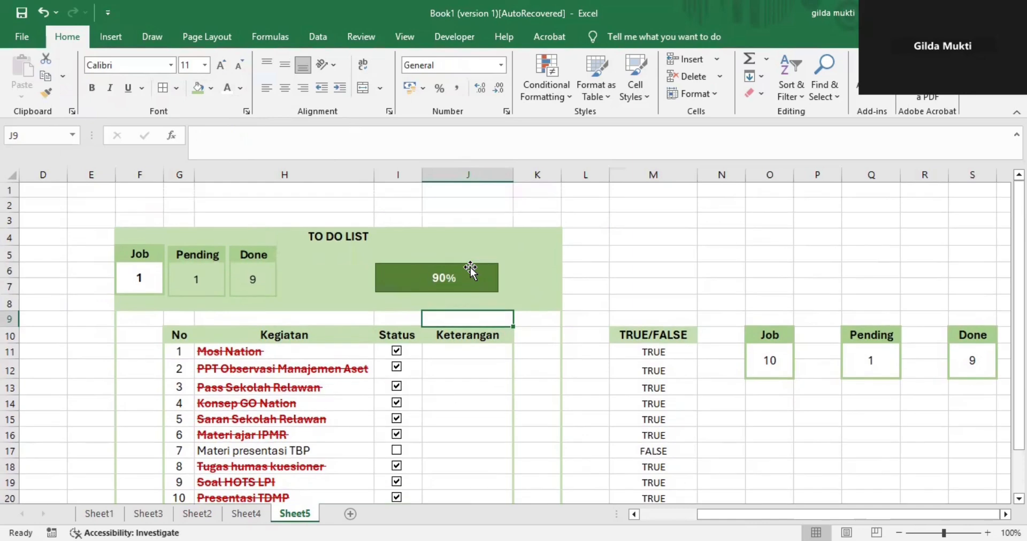
{"action": "scroll", "coordinate": [470, 272], "scroll_direction": "down", "scroll_amount": 1}
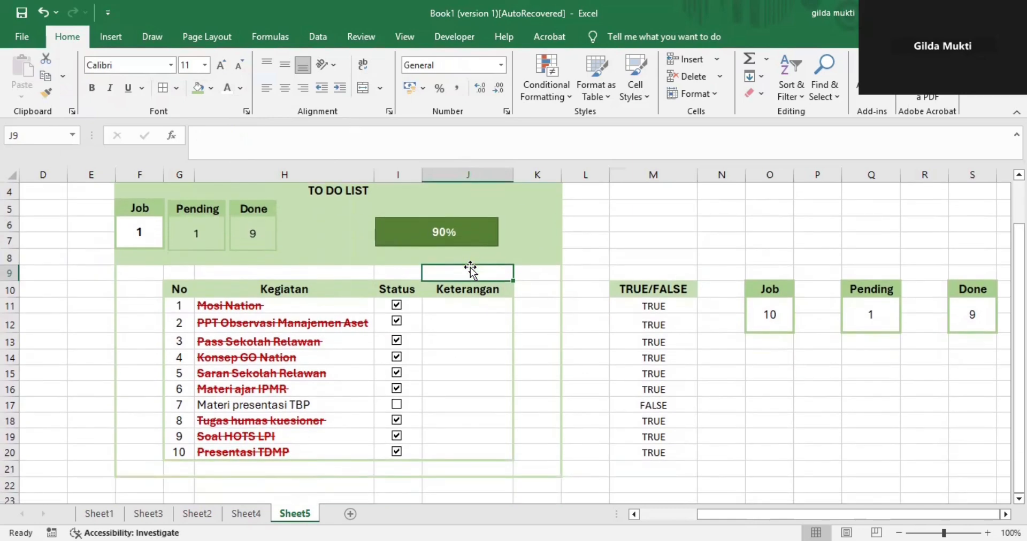
{"action": "scroll", "coordinate": [471, 270], "scroll_direction": "up", "scroll_amount": 1}
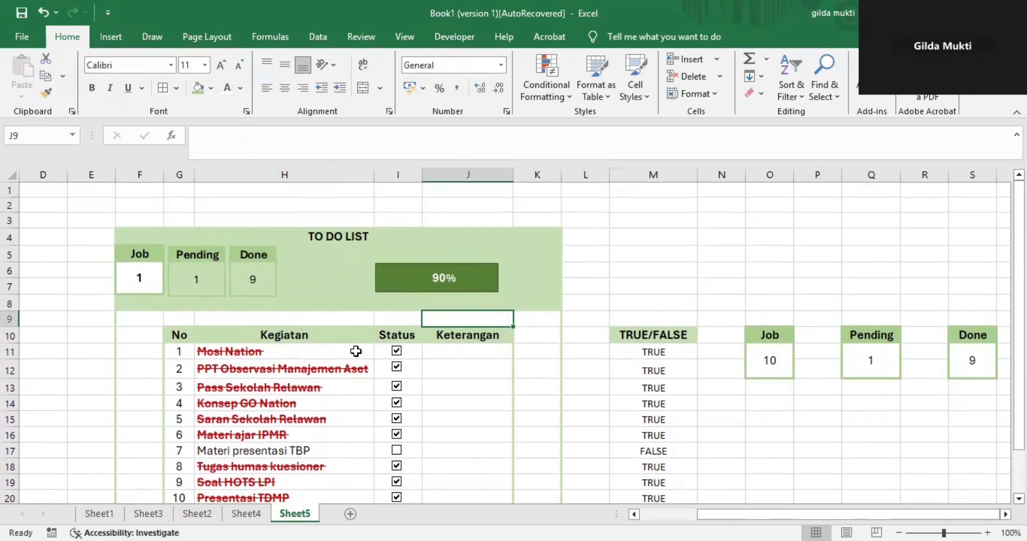
{"action": "scroll", "coordinate": [355, 348], "scroll_direction": "down", "scroll_amount": 1}
{"action": "left_click", "coordinate": [396, 305]}
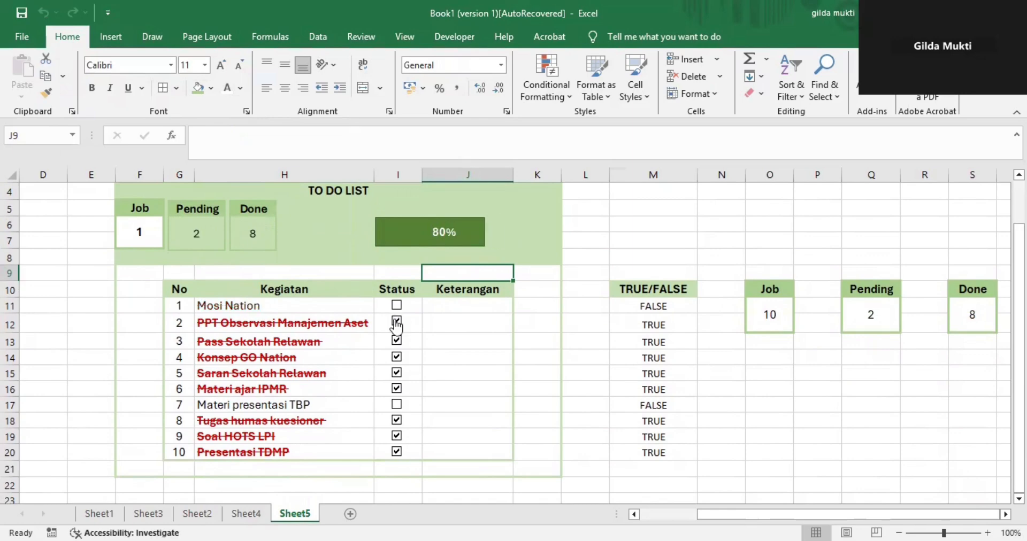
{"action": "left_click", "coordinate": [397, 322]}
{"action": "left_click", "coordinate": [396, 340]}
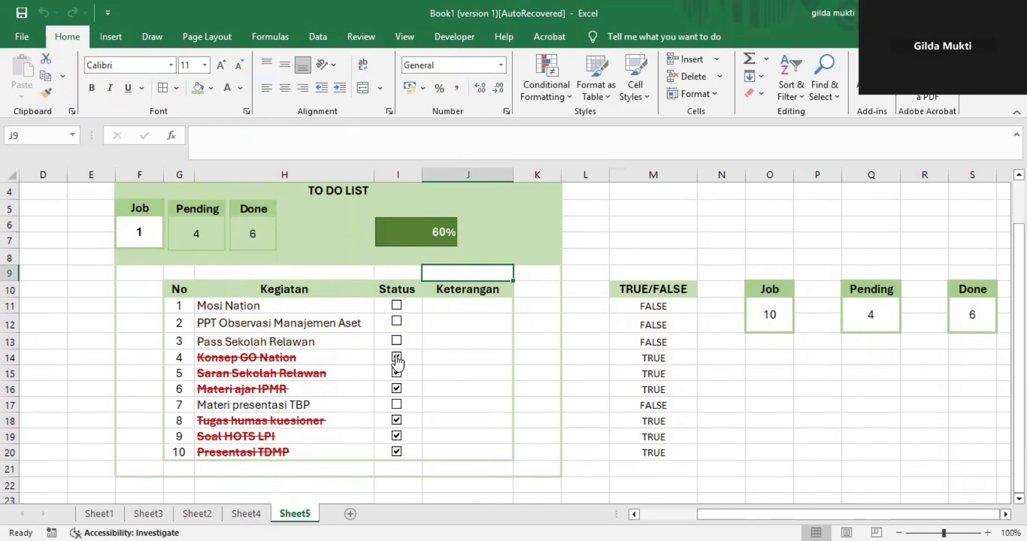
{"action": "left_click", "coordinate": [396, 356]}
{"action": "left_click", "coordinate": [397, 374]}
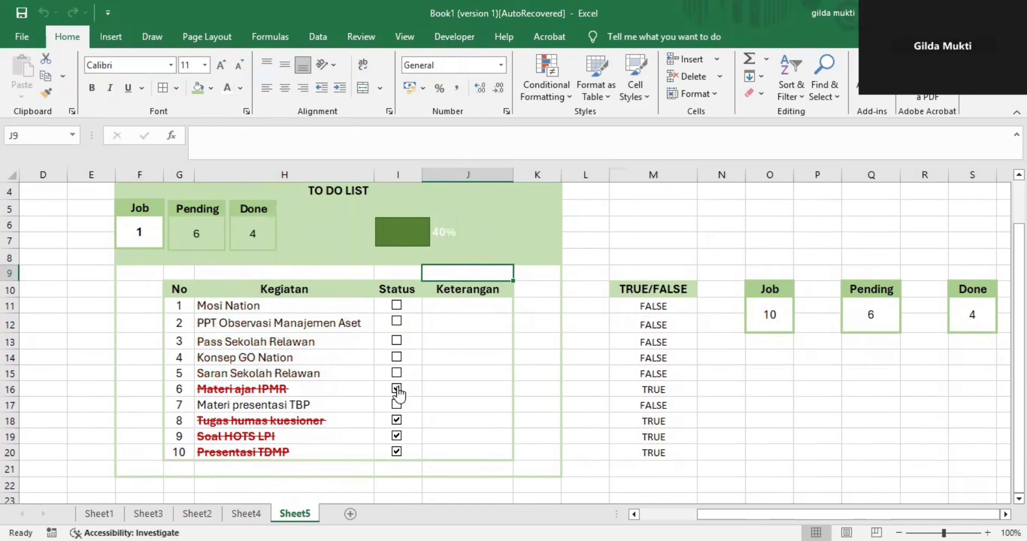
{"action": "left_click", "coordinate": [397, 389]}
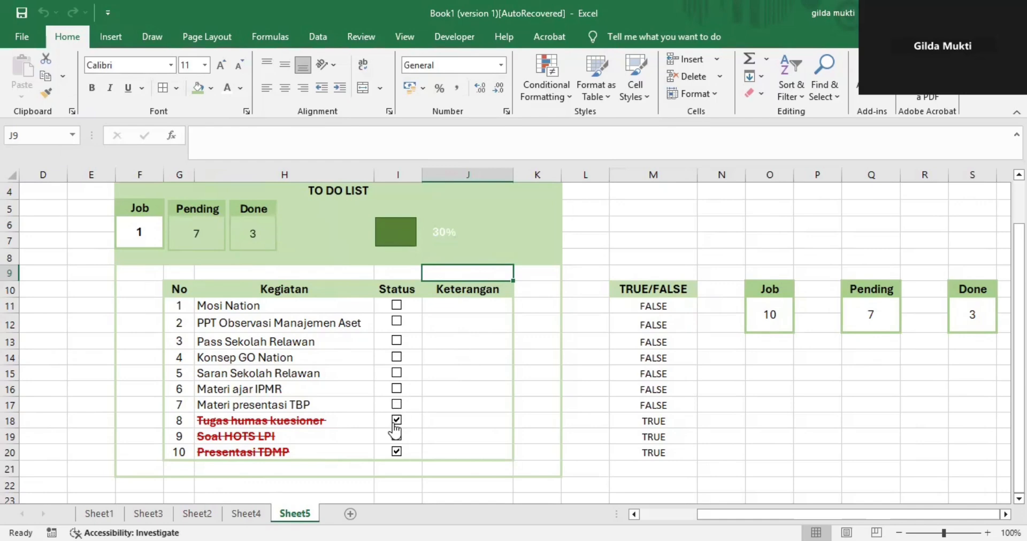
{"action": "left_click", "coordinate": [396, 421]}
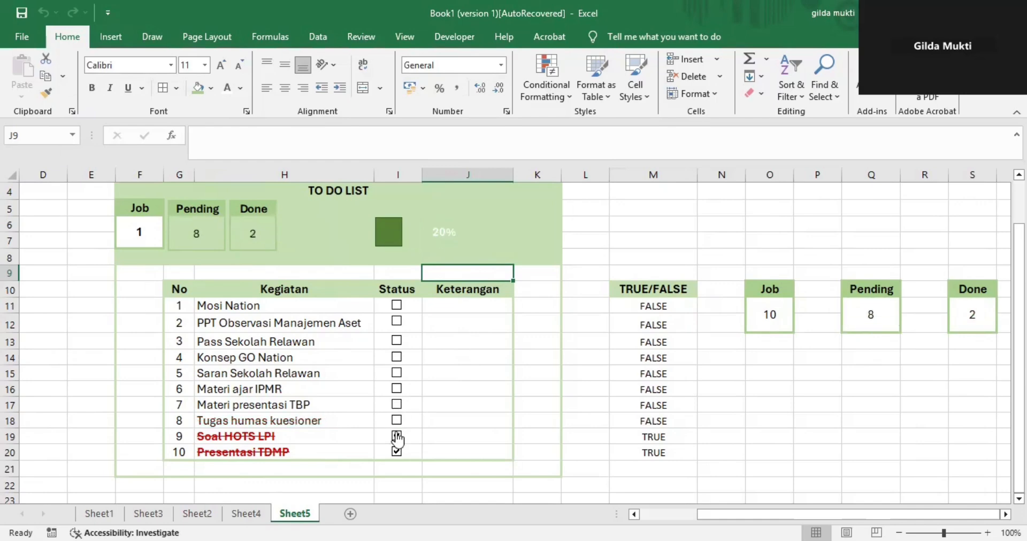
{"action": "left_click", "coordinate": [396, 437]}
{"action": "left_click", "coordinate": [396, 452]}
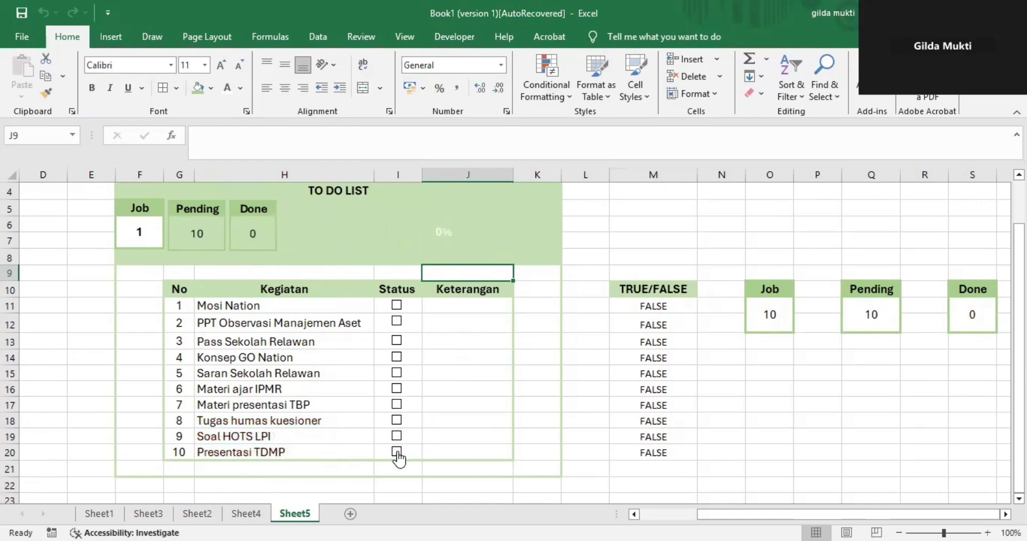
- Tick the Status check boxes for Mosi Nation and PPT Observasi Manajemen Aset
{"action": "left_click", "coordinate": [401, 308]}
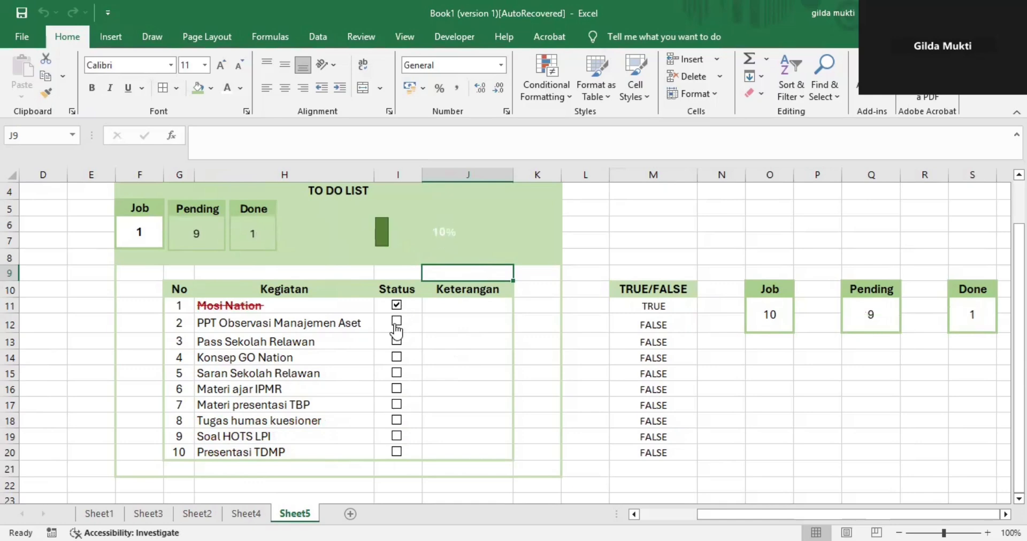
{"action": "left_click", "coordinate": [396, 331]}
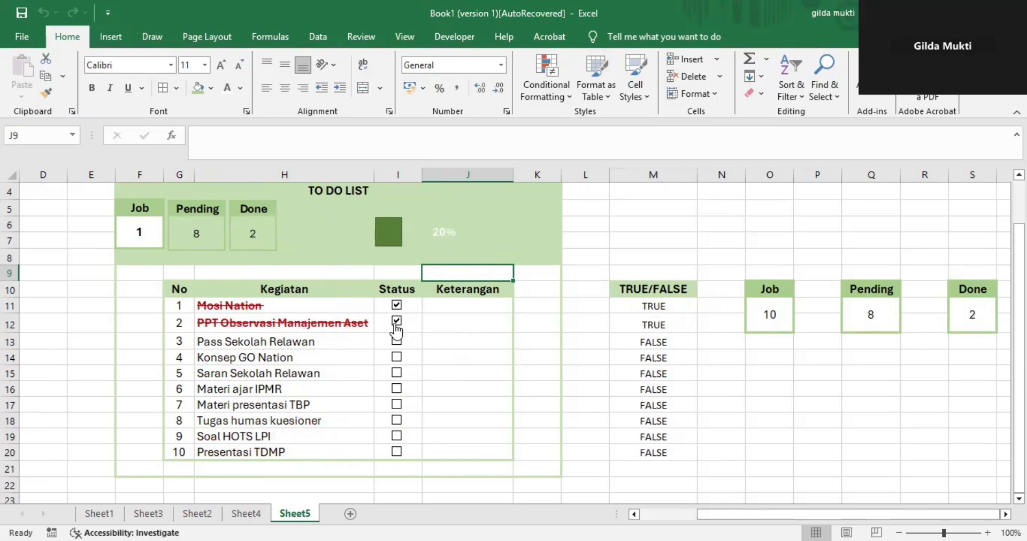
{"action": "scroll", "coordinate": [396, 331], "scroll_direction": "up", "scroll_amount": 1}
{"action": "scroll", "coordinate": [396, 332], "scroll_direction": "down", "scroll_amount": 2}
{"action": "scroll", "coordinate": [397, 331], "scroll_direction": "up", "scroll_amount": 1}
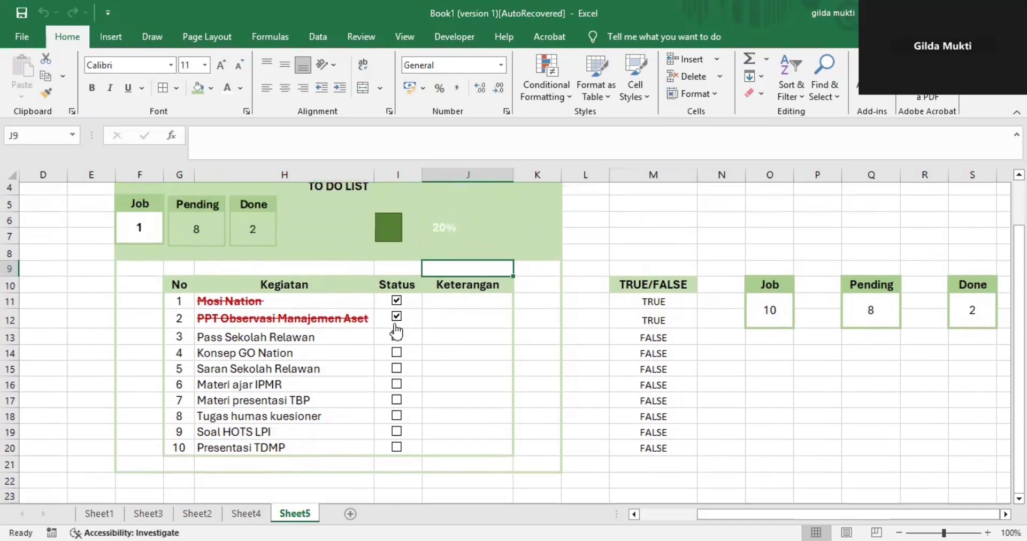
{"action": "scroll", "coordinate": [396, 332], "scroll_direction": "up", "scroll_amount": 1}
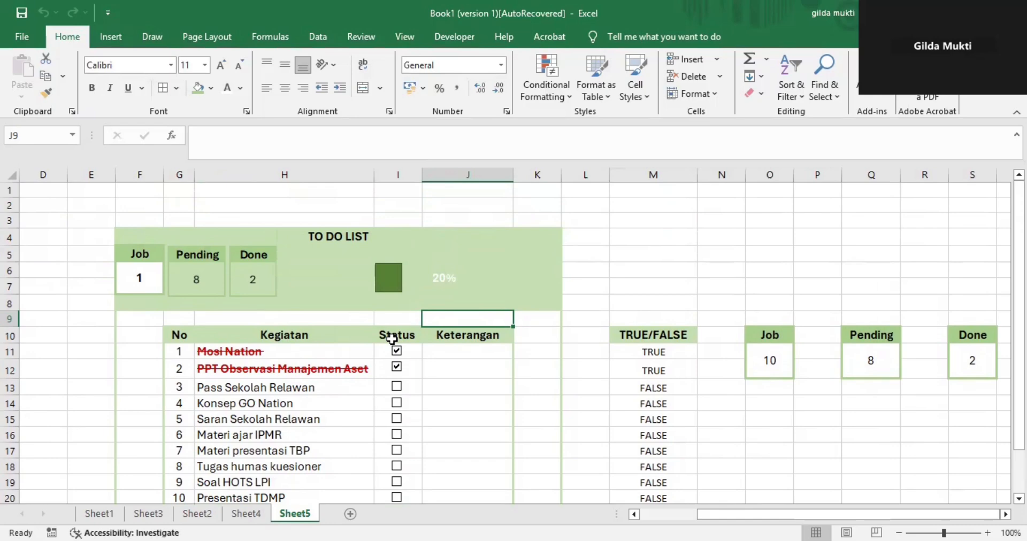
{"action": "scroll", "coordinate": [344, 337], "scroll_direction": "right", "scroll_amount": 1}
{"action": "scroll", "coordinate": [345, 338], "scroll_direction": "left", "scroll_amount": 2}
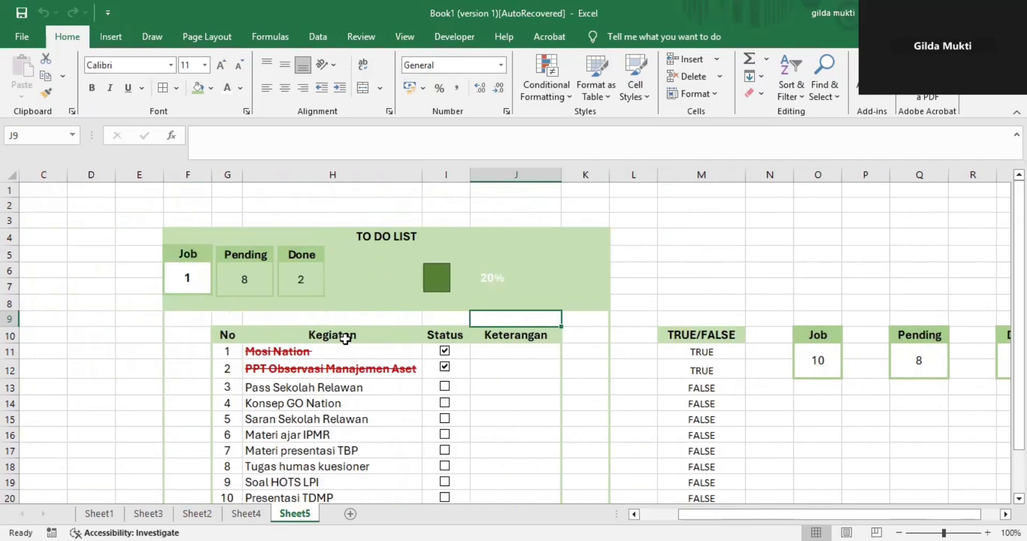
{"action": "left_click", "coordinate": [675, 304]}
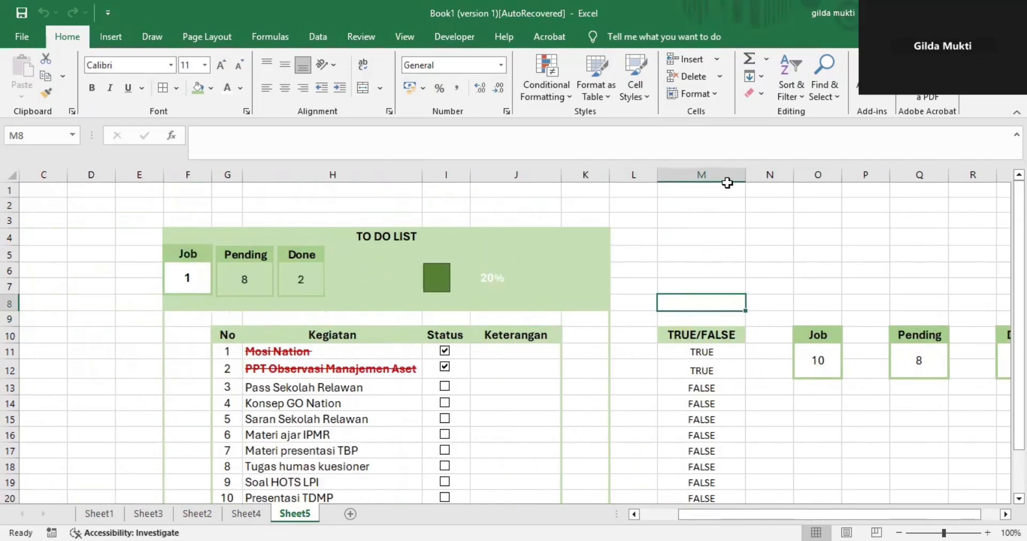
{"action": "scroll", "coordinate": [790, 209], "scroll_direction": "right", "scroll_amount": 2}
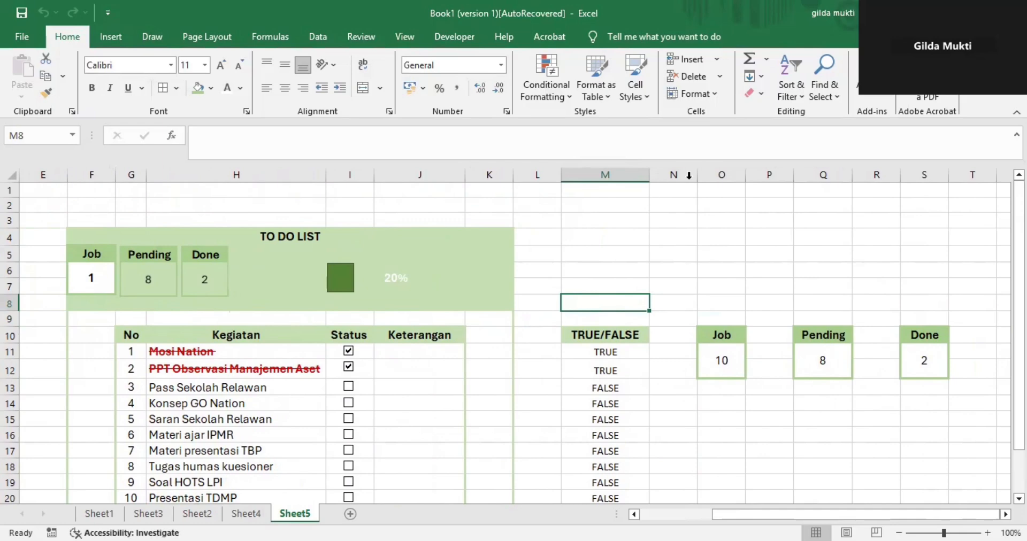
{"action": "left_click", "coordinate": [147, 263]}
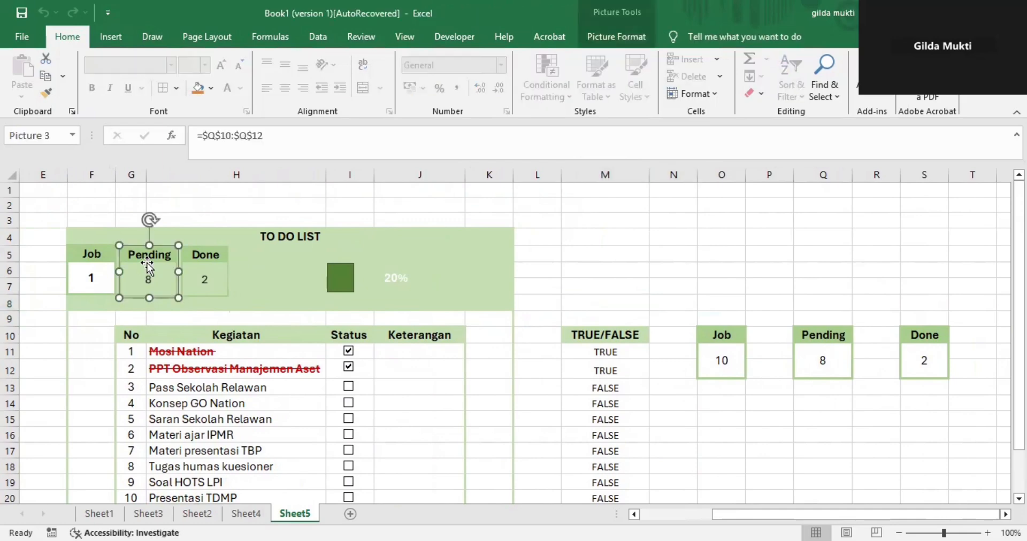
{"action": "left_click", "coordinate": [520, 316]}
{"action": "left_click", "coordinate": [609, 301]}
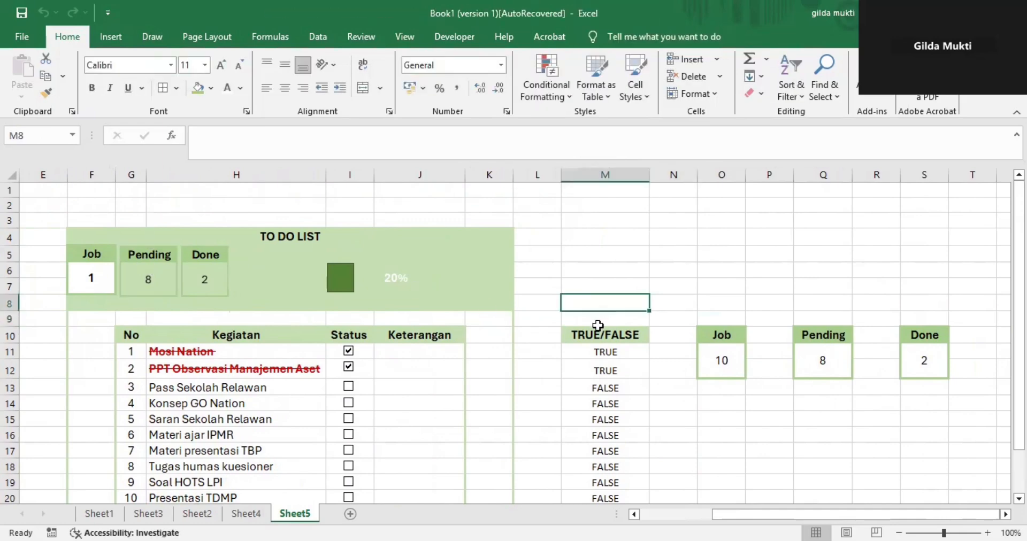
{"action": "left_click", "coordinate": [598, 329]}
{"action": "key", "text": "shift+Right"}
{"action": "key", "text": "shift+Right"}
{"action": "key", "text": "shift+Right"}
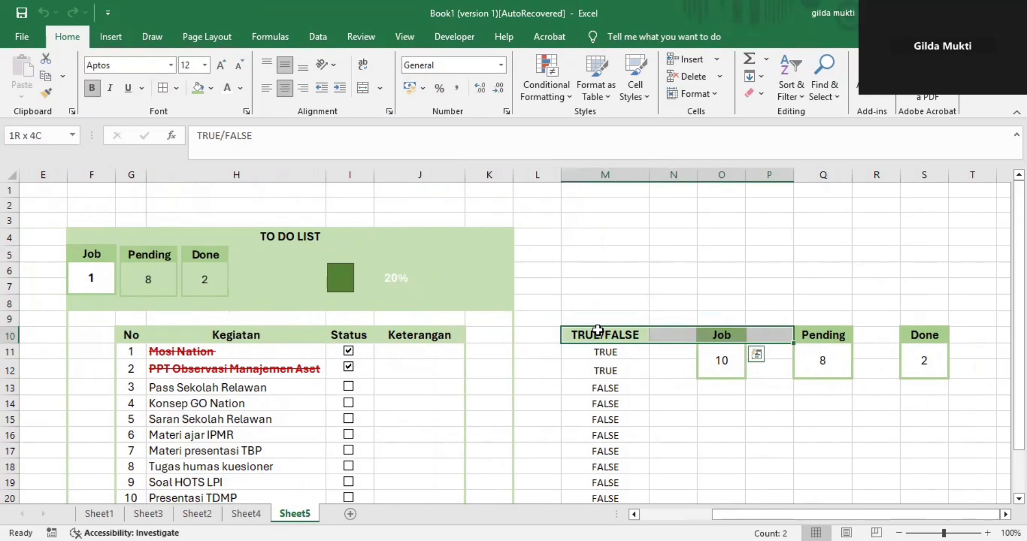
{"action": "key", "text": "shift+Right"}
{"action": "key", "text": "shift+Right"}
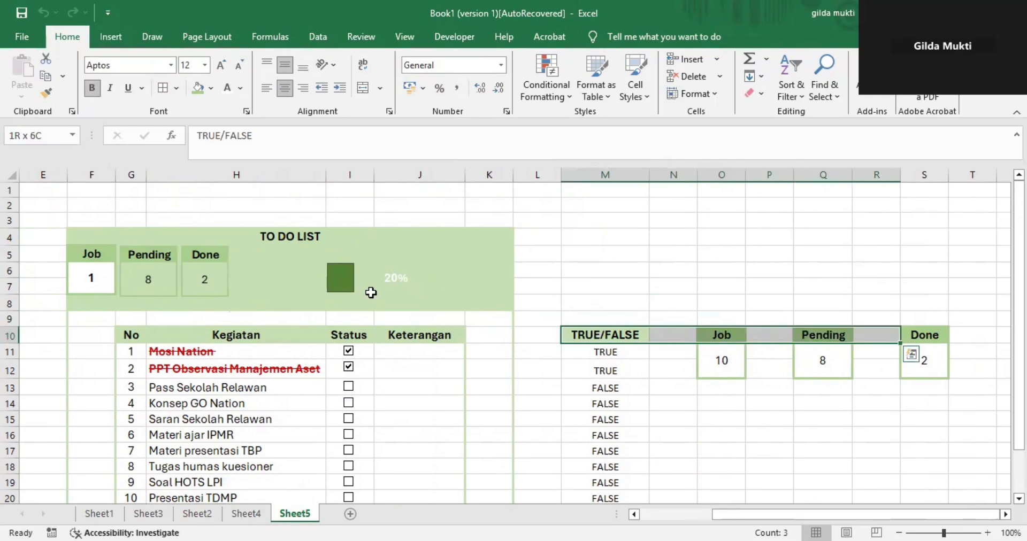
{"action": "left_click", "coordinate": [371, 293]}
{"action": "left_click", "coordinate": [252, 247]}
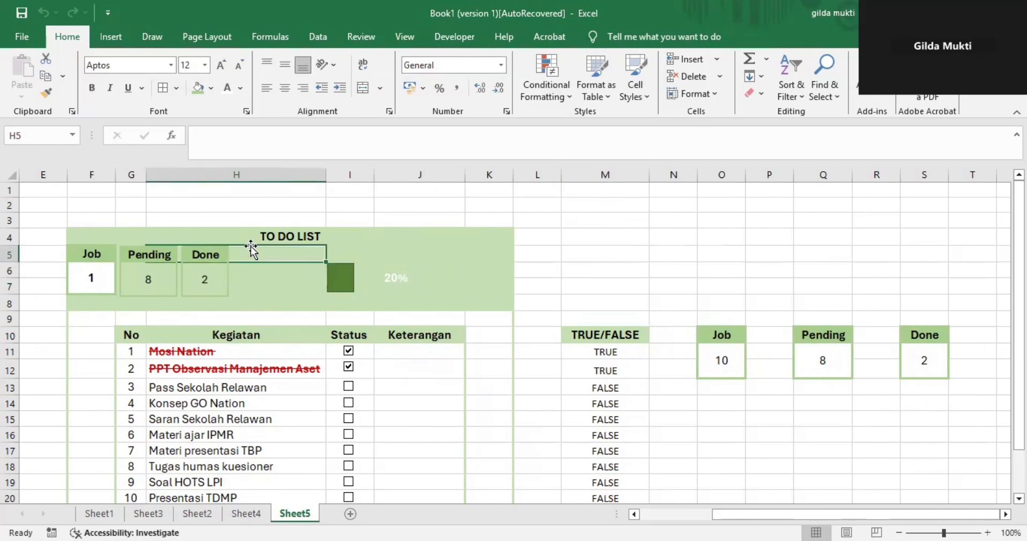
{"action": "key", "text": "Left"}
{"action": "key", "text": "Left"}
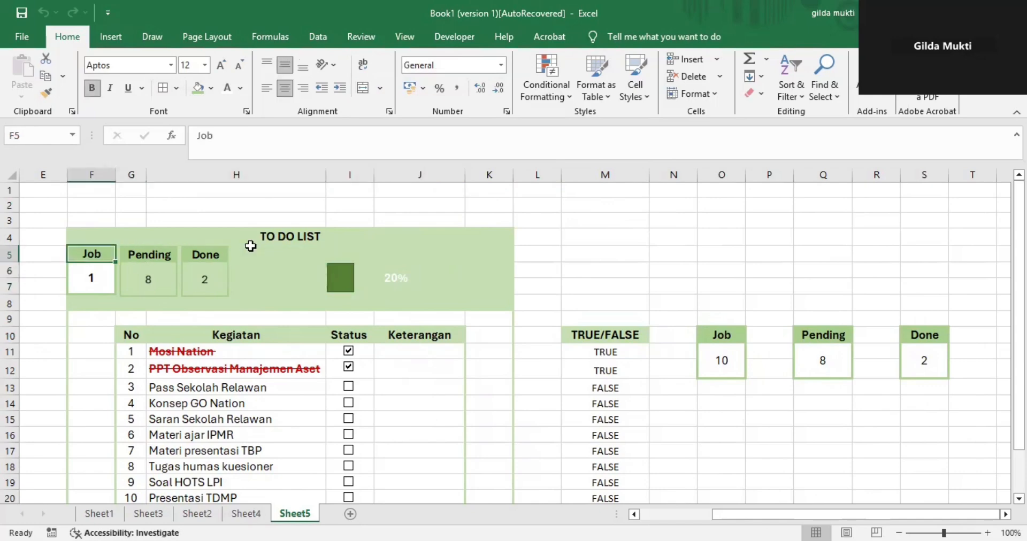
- Review the whole to-do list, from its header counts and completion bar down to the last task and back up
{"action": "key", "text": "Up"}
{"action": "key", "text": "Down"}
{"action": "key", "text": "Down"}
{"action": "key", "text": "Down"}
{"action": "key", "text": "Down"}
{"action": "key", "text": "Down"}
{"action": "key", "text": "Down"}
{"action": "key", "text": "Down"}
{"action": "key", "text": "Down"}
{"action": "key", "text": "Down"}
{"action": "key", "text": "Down"}
{"action": "key", "text": "Down"}
{"action": "key", "text": "Down"}
{"action": "key", "text": "Down"}
{"action": "key", "text": "Down"}
{"action": "key", "text": "Down"}
{"action": "key", "text": "Down"}
{"action": "key", "text": "Down"}
{"action": "key", "text": "Down"}
{"action": "key", "text": "Down"}
{"action": "key", "text": "Down"}
{"action": "key", "text": "Down"}
{"action": "key", "text": "Down"}
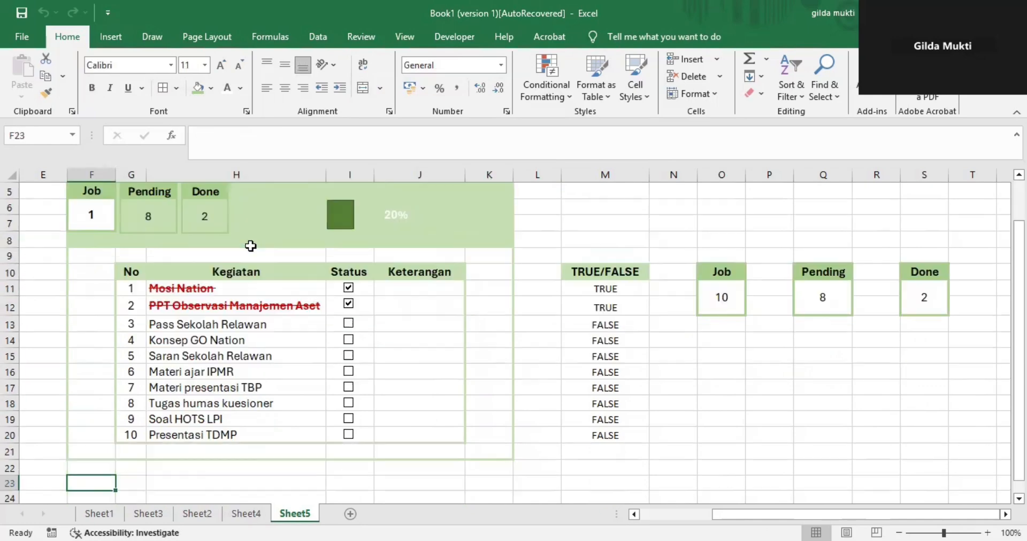
{"action": "key", "text": "Up"}
{"action": "key", "text": "Up"}
{"action": "key", "text": "Up"}
{"action": "key", "text": "Up"}
{"action": "key", "text": "Up"}
{"action": "key", "text": "Up"}
{"action": "key", "text": "Up"}
{"action": "key", "text": "Up"}
{"action": "key", "text": "Up"}
{"action": "key", "text": "Up"}
{"action": "key", "text": "Up"}
{"action": "key", "text": "Up"}
{"action": "key", "text": "Up"}
{"action": "key", "text": "Up"}
{"action": "key", "text": "Up"}
{"action": "key", "text": "Up"}
{"action": "key", "text": "Up"}
{"action": "key", "text": "Up"}
{"action": "key", "text": "Up"}
{"action": "key", "text": "Up"}
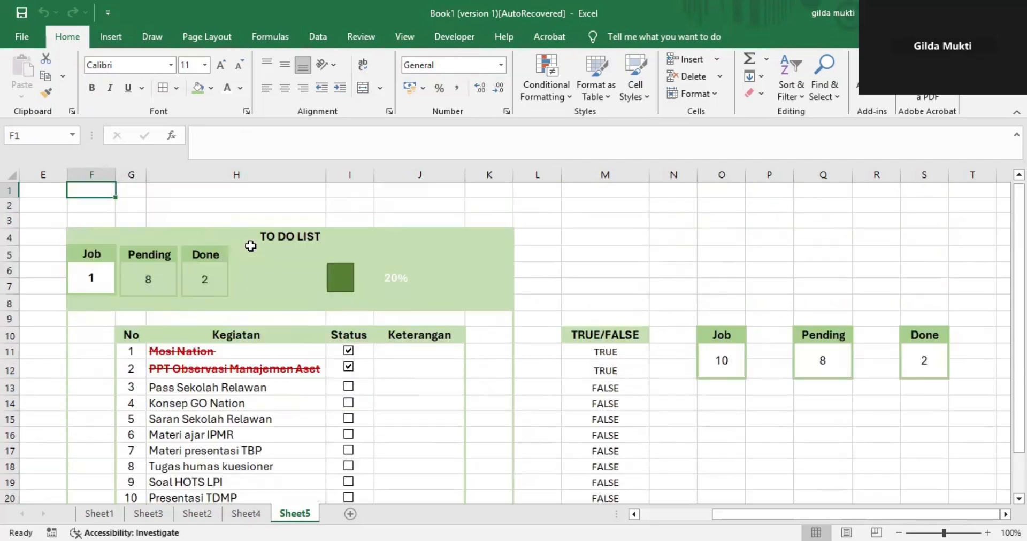
- Examine the to-do list's header area and the TRUE/FALSE, Job, Pending and Done helper cells beside it
{"action": "key", "text": "Left"}
{"action": "key", "text": "Home"}
{"action": "key", "text": "Right"}
{"action": "key", "text": "Right"}
{"action": "key", "text": "Right"}
{"action": "key", "text": "Right"}
{"action": "key", "text": "Right"}
{"action": "key", "text": "Right"}
{"action": "key", "text": "Right"}
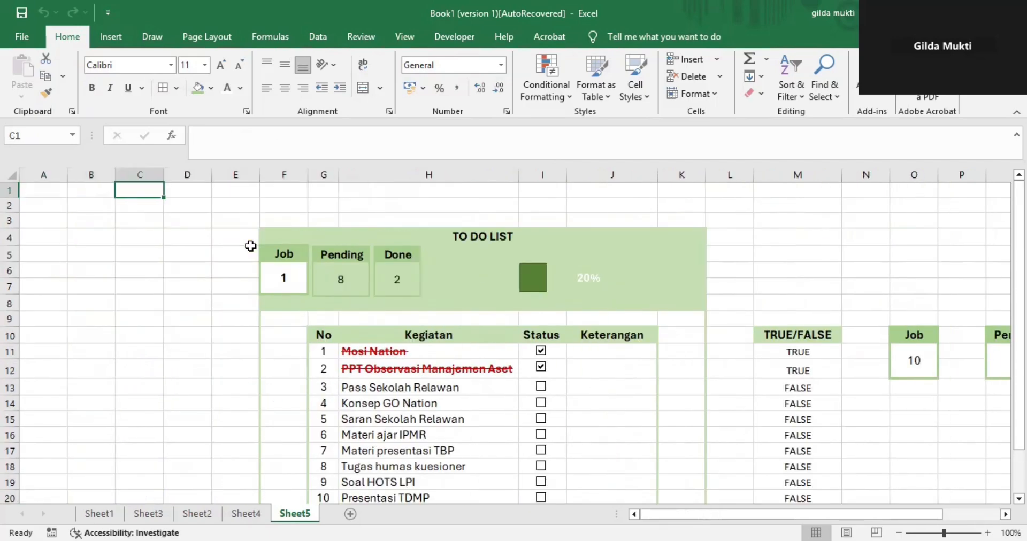
{"action": "key", "text": "Down"}
{"action": "key", "text": "Down"}
{"action": "key", "text": "Down"}
{"action": "key", "text": "Down"}
{"action": "key", "text": "Down"}
{"action": "key", "text": "Down"}
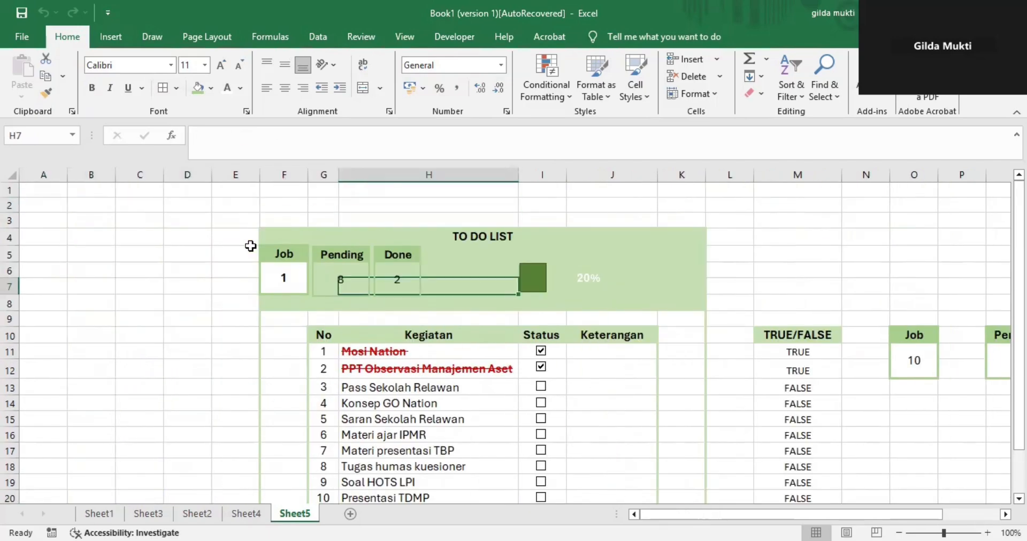
{"action": "key", "text": "Right"}
{"action": "key", "text": "Right"}
{"action": "key", "text": "Right"}
{"action": "key", "text": "Down"}
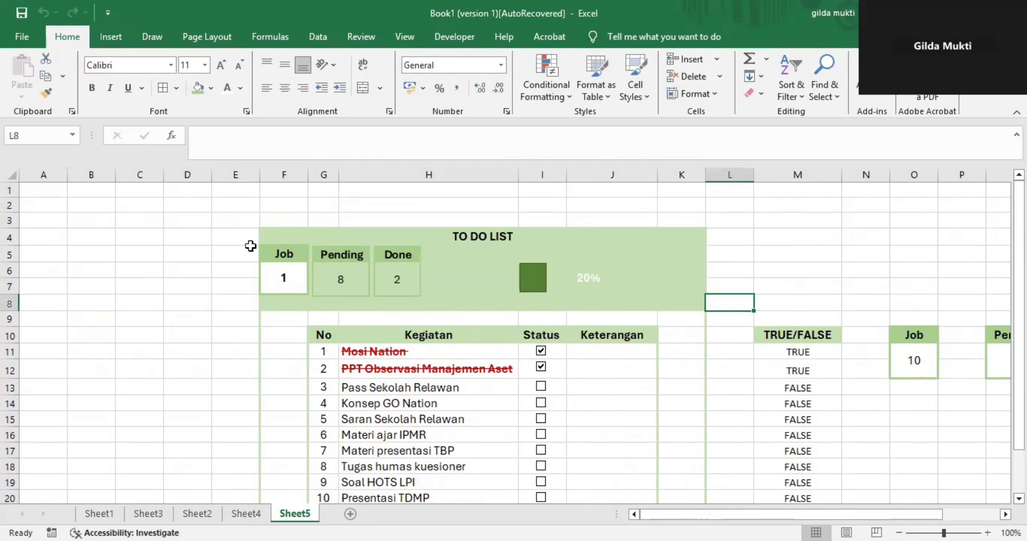
{"action": "key", "text": "Down"}
{"action": "key", "text": "Down"}
{"action": "key", "text": "Down"}
{"action": "key", "text": "Down"}
{"action": "key", "text": "Down"}
{"action": "key", "text": "Down"}
{"action": "key", "text": "Down"}
{"action": "key", "text": "Down"}
{"action": "key", "text": "Down"}
{"action": "key", "text": "Down"}
{"action": "key", "text": "Right"}
{"action": "key", "text": "Right"}
{"action": "key", "text": "Right"}
{"action": "key", "text": "Right"}
{"action": "key", "text": "Right"}
{"action": "key", "text": "Right"}
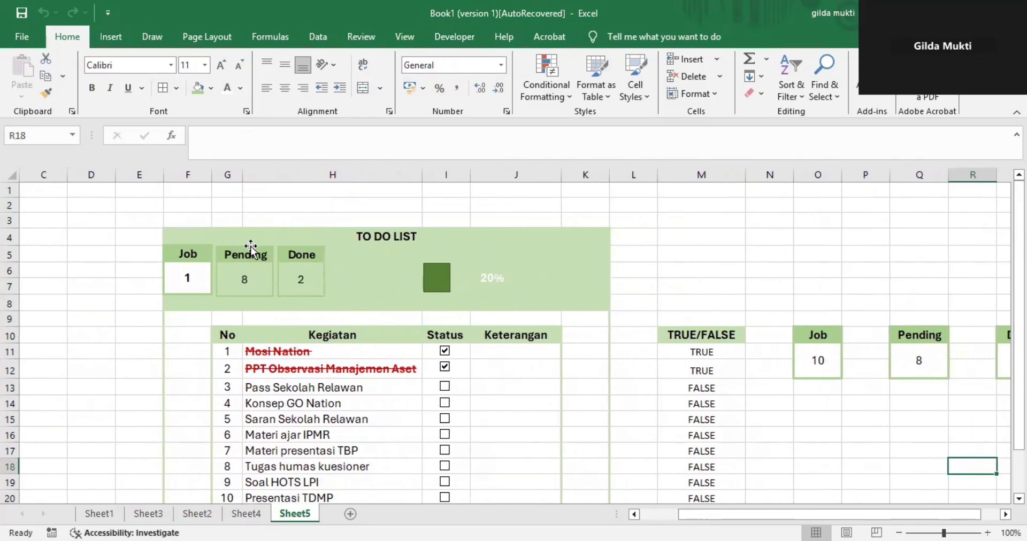